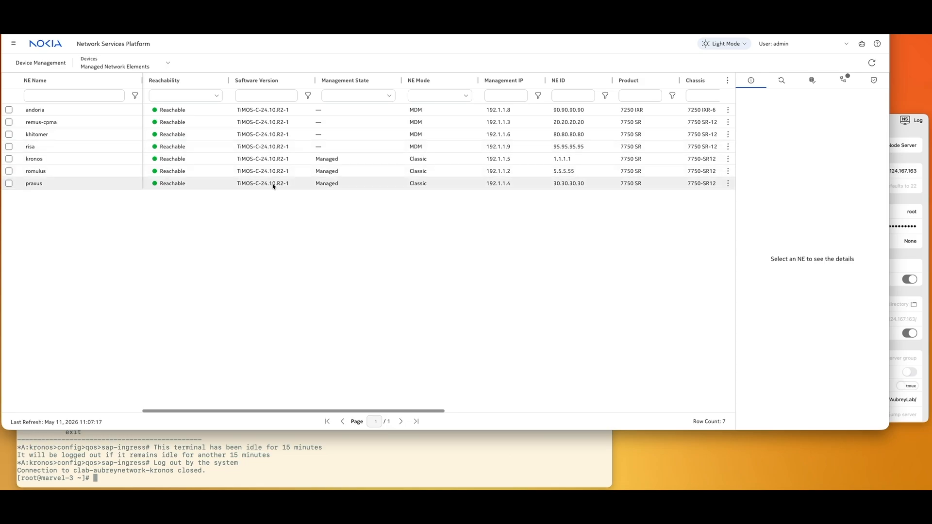
- Browse the Intent Types, Templates and Deployments pages, ending on Configuration Intent Types
{"action": "left_click", "coordinate": [137, 68]}
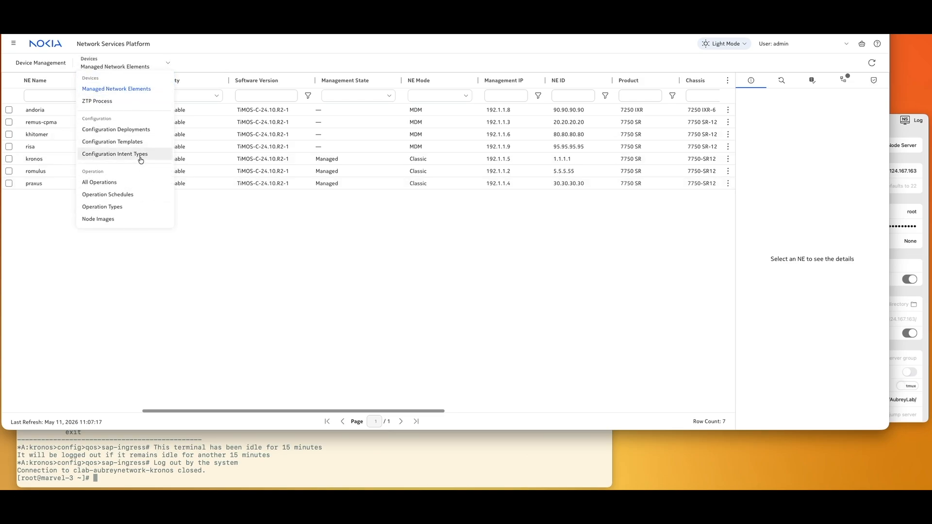
{"action": "left_click", "coordinate": [140, 156]}
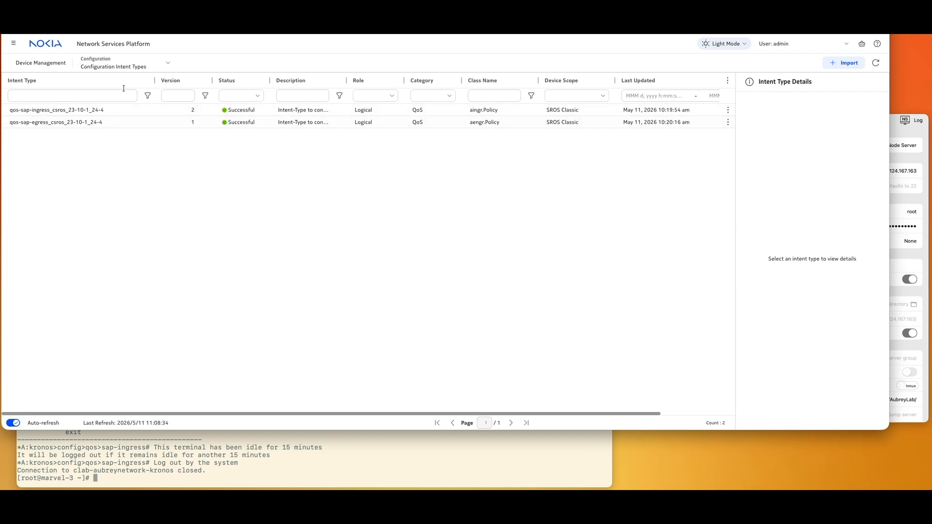
{"action": "left_click", "coordinate": [121, 66]}
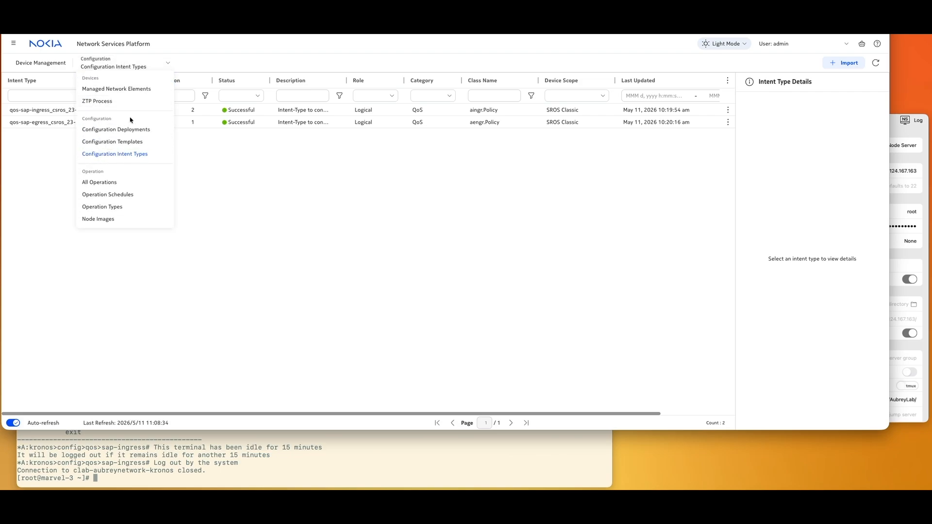
{"action": "left_click", "coordinate": [134, 143]}
{"action": "left_click", "coordinate": [104, 64]}
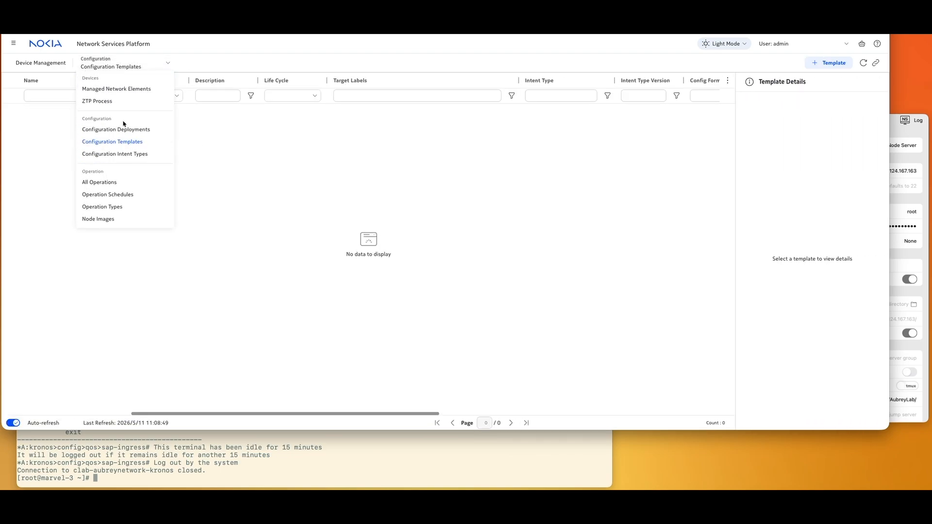
{"action": "left_click", "coordinate": [121, 129]}
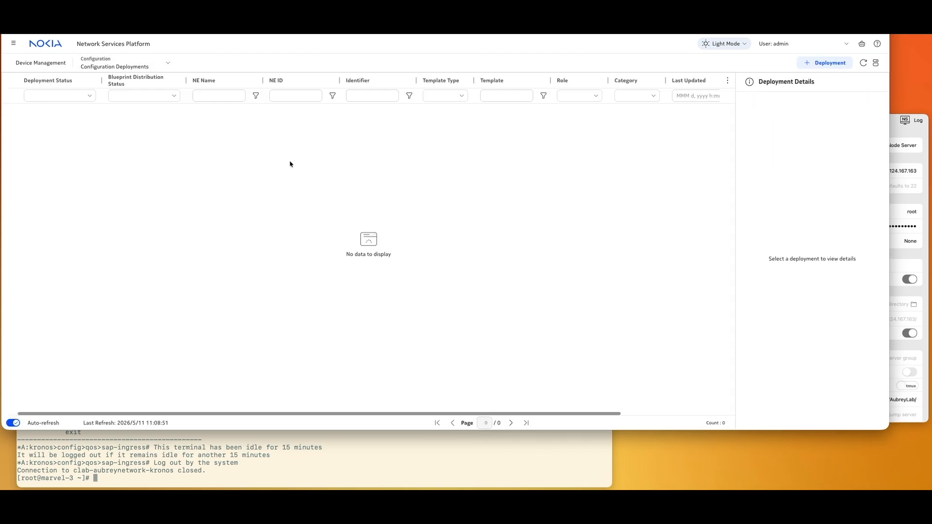
{"action": "left_click", "coordinate": [122, 65]}
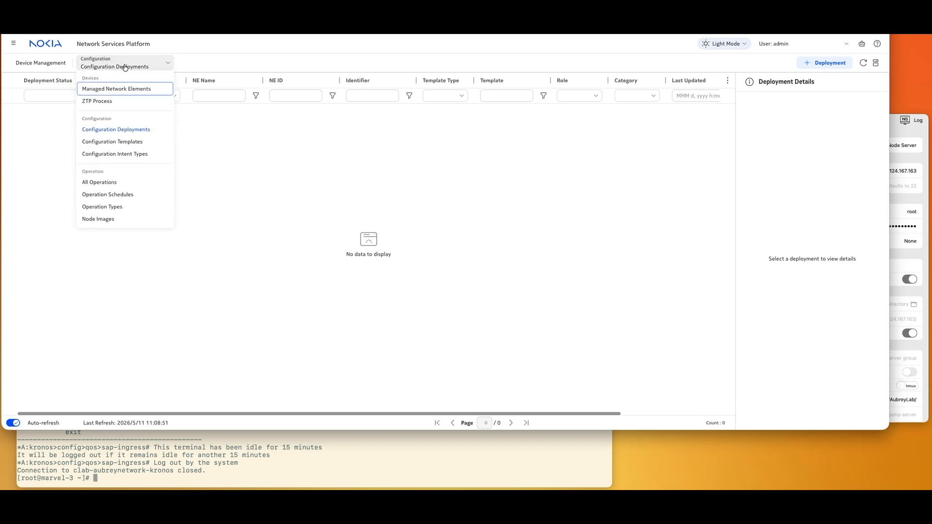
{"action": "left_click", "coordinate": [144, 154]}
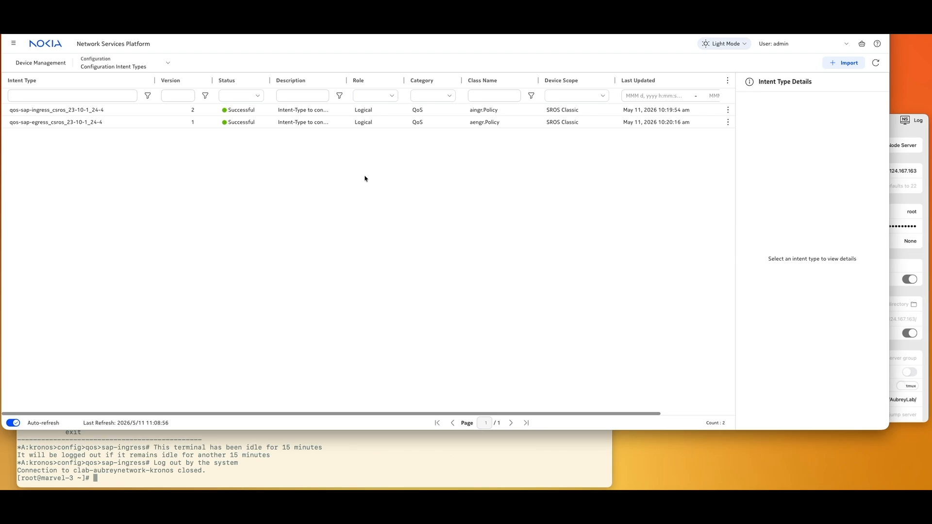
- Select the qos-sap-ingress_csros_23-10-1_24-4 intent type and show its actions menu
{"action": "left_click", "coordinate": [334, 114]}
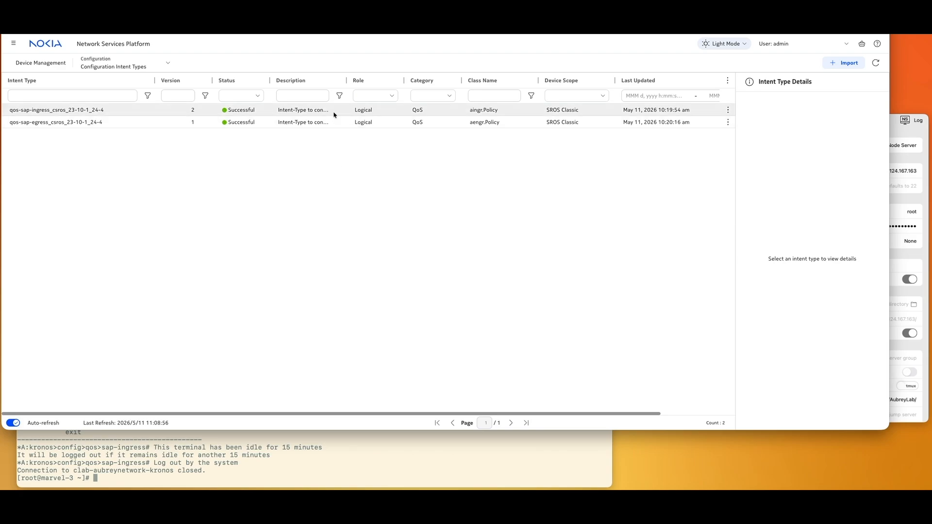
{"action": "left_click", "coordinate": [728, 109]}
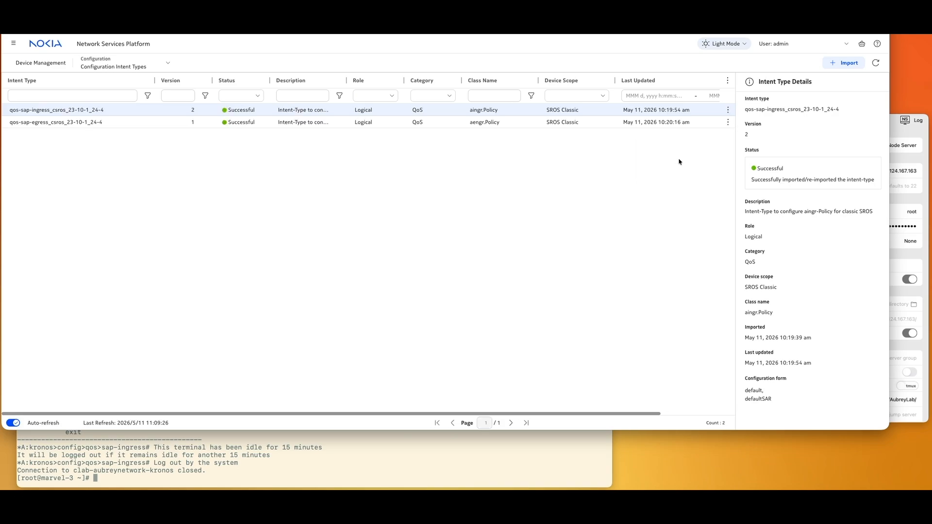
{"action": "left_click", "coordinate": [729, 110]}
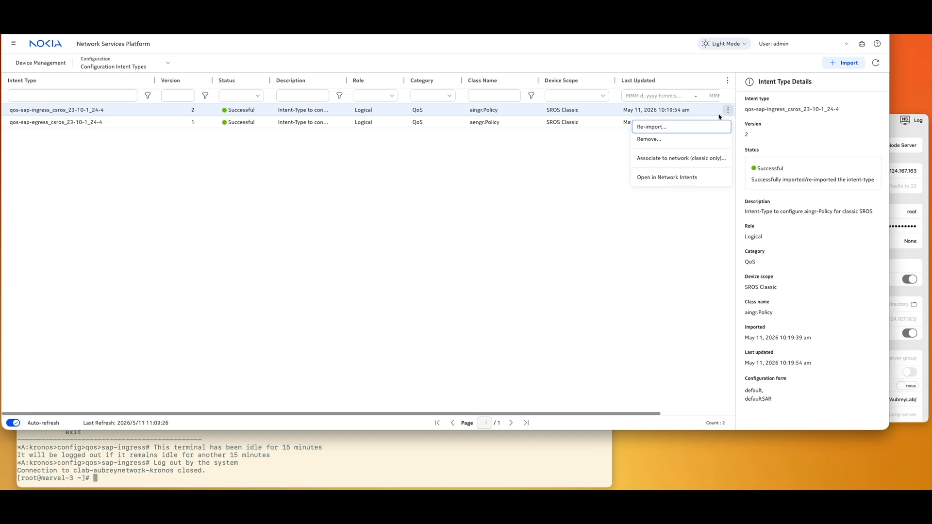
- Create and release a new configuration template named Generic_QoS_Ingress for the association
{"action": "left_click", "coordinate": [662, 159]}
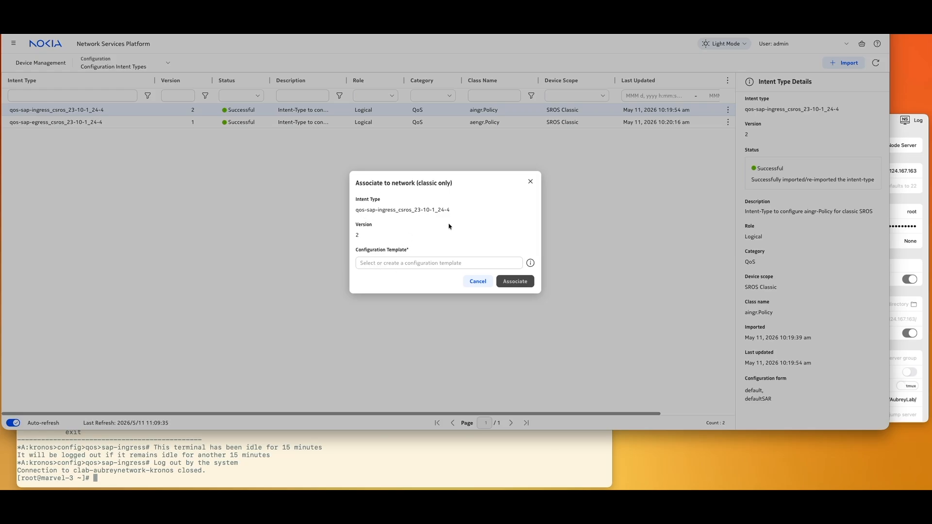
{"action": "left_click", "coordinate": [434, 263]}
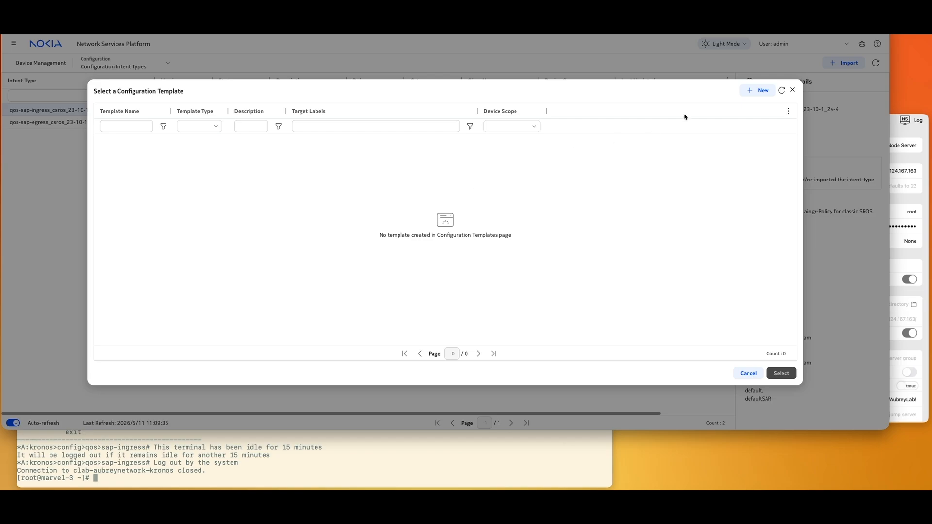
{"action": "left_click", "coordinate": [782, 91]}
{"action": "left_click", "coordinate": [758, 91]}
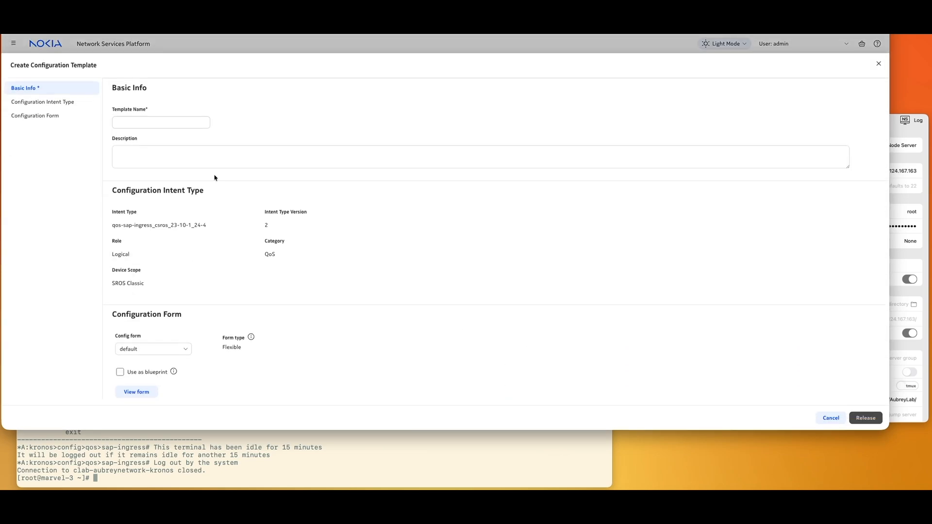
{"action": "left_click", "coordinate": [151, 124]}
{"action": "type", "text": "Gene"}
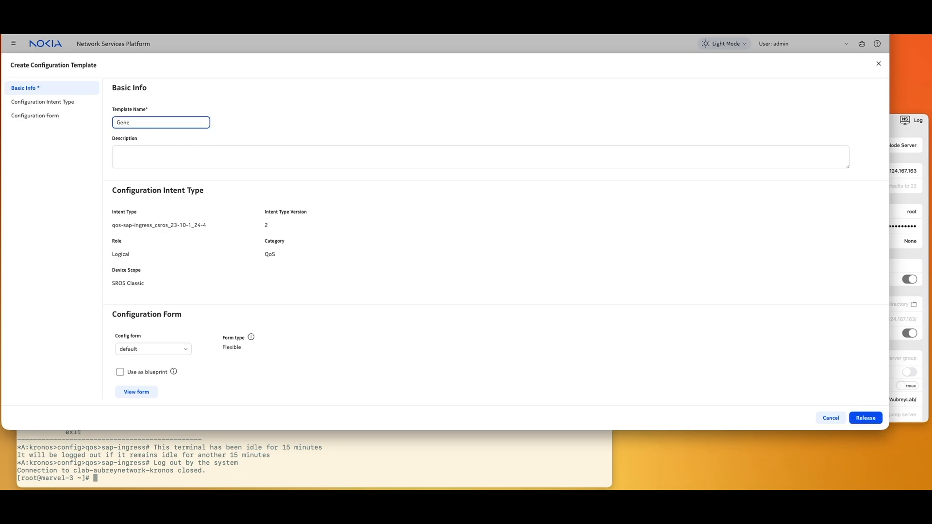
{"action": "type", "text": "ric_QoS_Ingress"}
{"action": "left_click", "coordinate": [855, 418]}
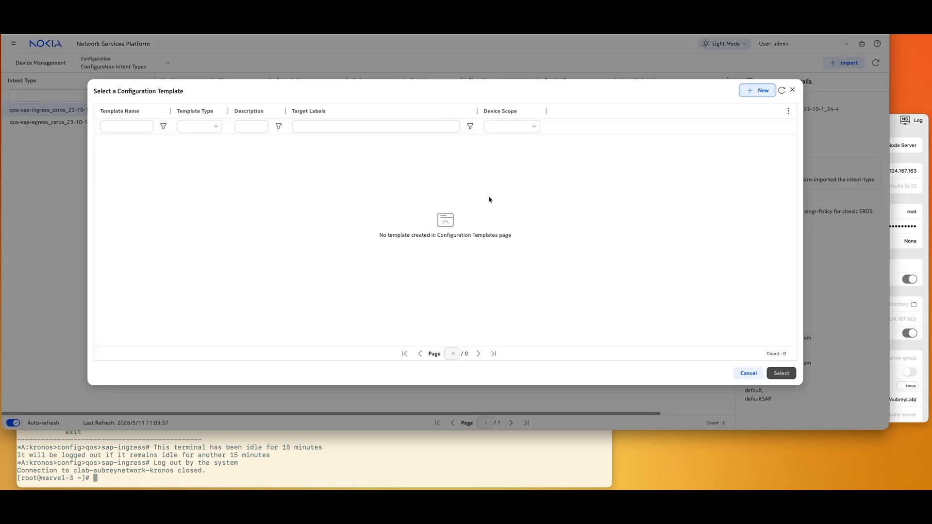
- Select Generic_QoS_Ingress and associate the ingress intent type with the network
{"action": "left_click", "coordinate": [782, 90]}
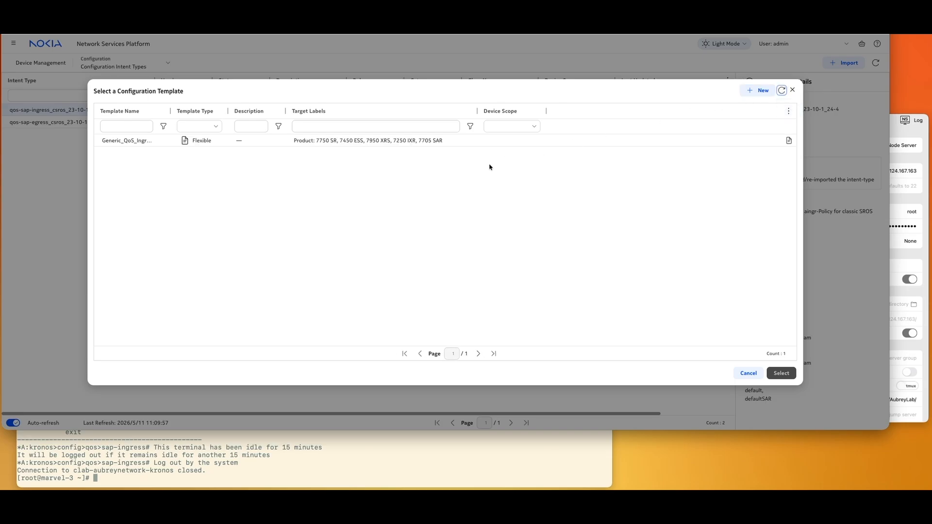
{"action": "left_click", "coordinate": [491, 143]}
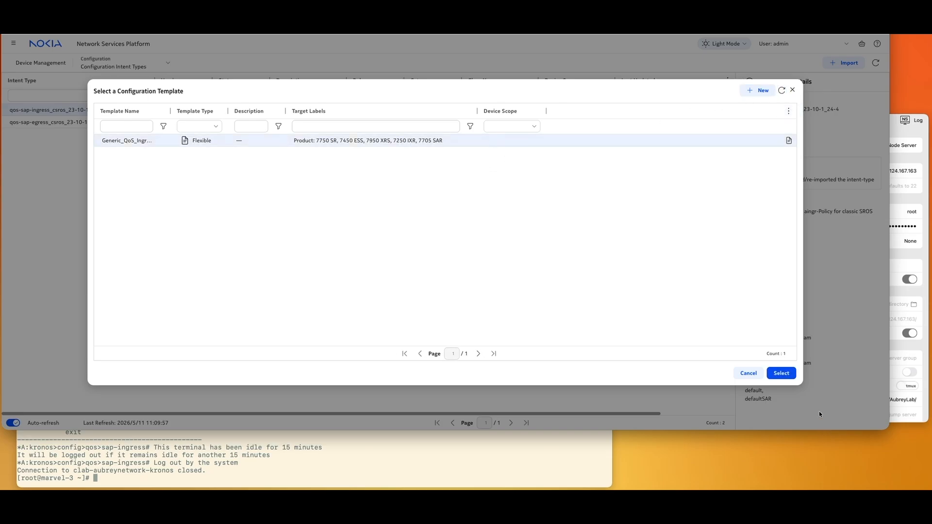
{"action": "left_click", "coordinate": [781, 373]}
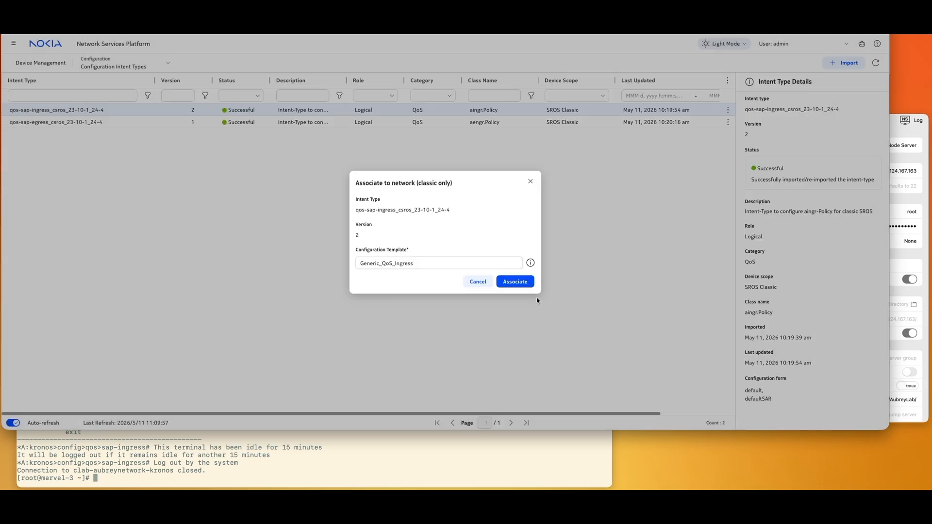
{"action": "left_click", "coordinate": [520, 284]}
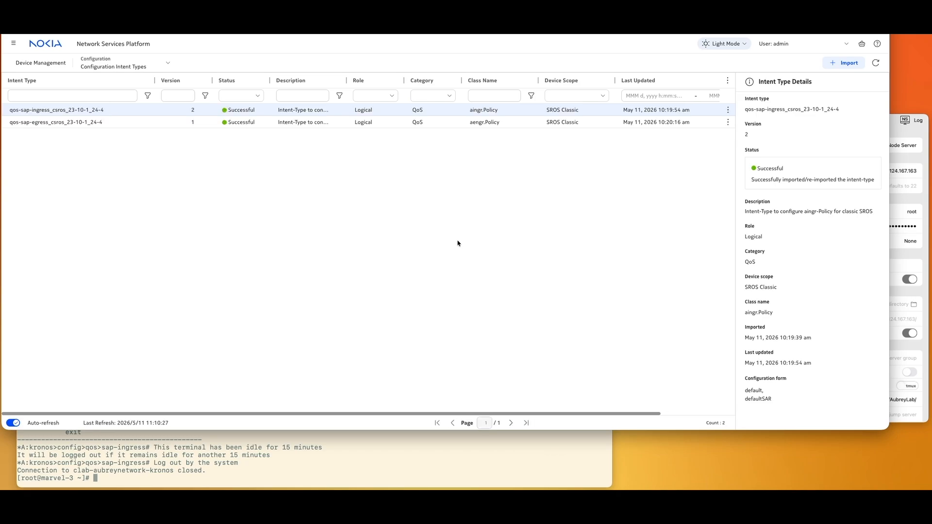
{"action": "left_click", "coordinate": [122, 64]}
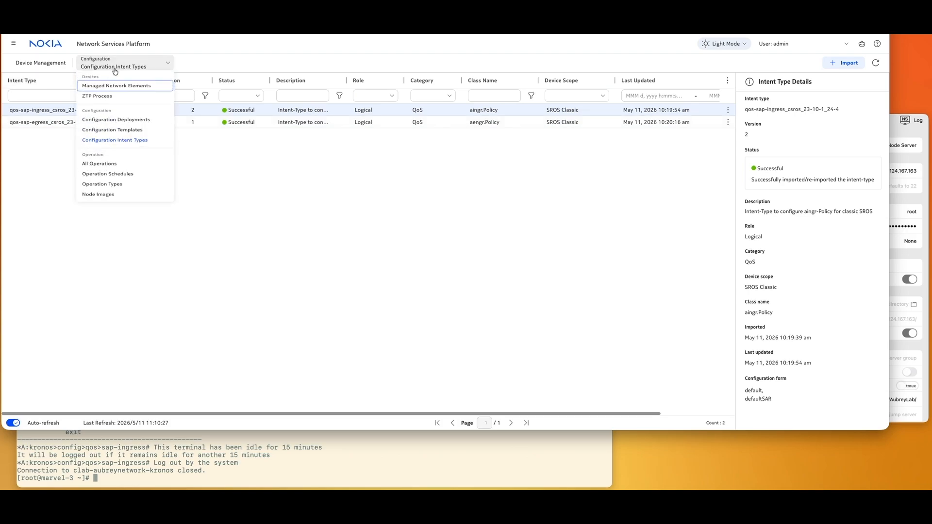
- Open the Generic_QoS_Ingress deployments and review the 31 Deployed Aligned policies
{"action": "left_click", "coordinate": [140, 141]}
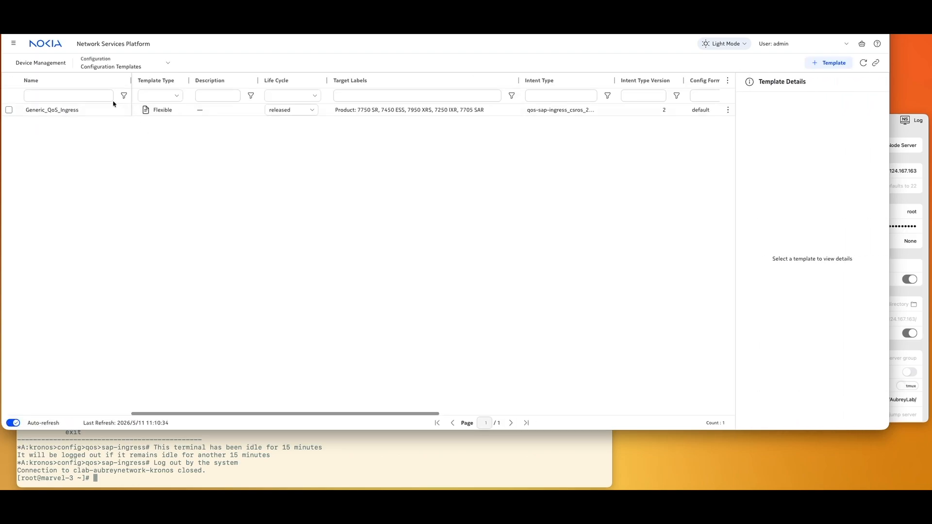
{"action": "left_click", "coordinate": [102, 111]}
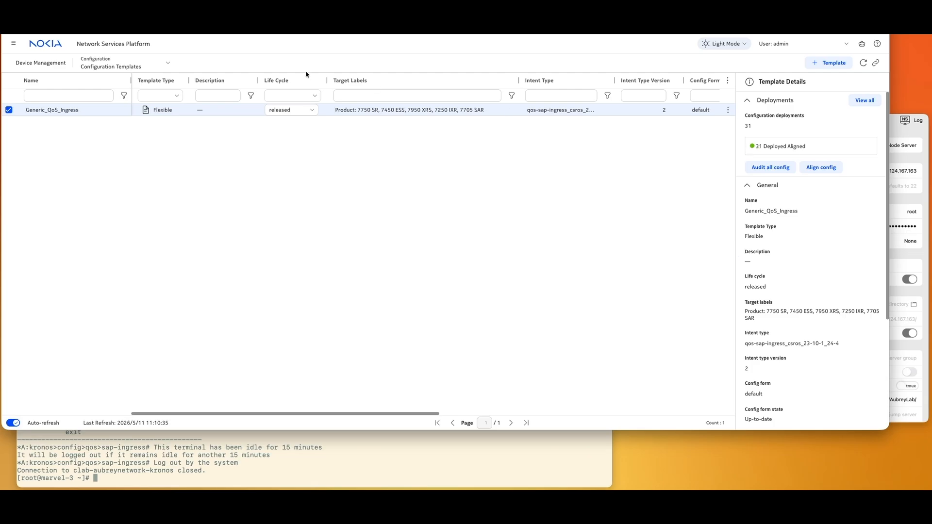
{"action": "double_click", "coordinate": [354, 111]}
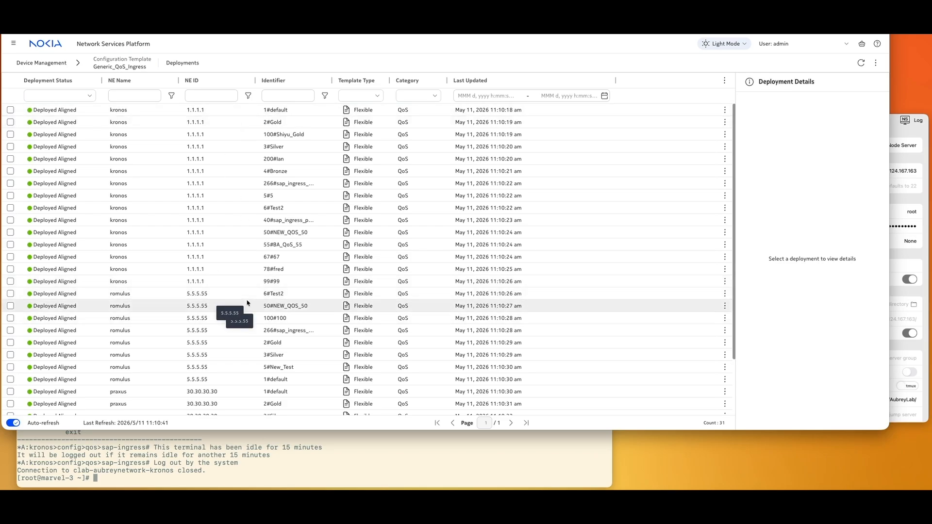
{"action": "scroll", "coordinate": [221, 340], "scroll_direction": "down", "scroll_amount": 2}
{"action": "scroll", "coordinate": [221, 369], "scroll_direction": "up", "scroll_amount": 1}
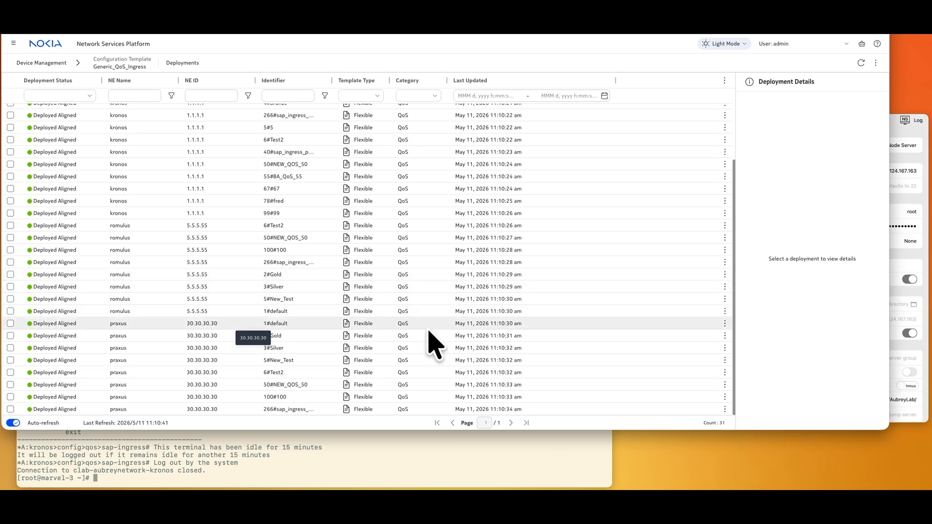
{"action": "scroll", "coordinate": [434, 275], "scroll_direction": "up", "scroll_amount": 2}
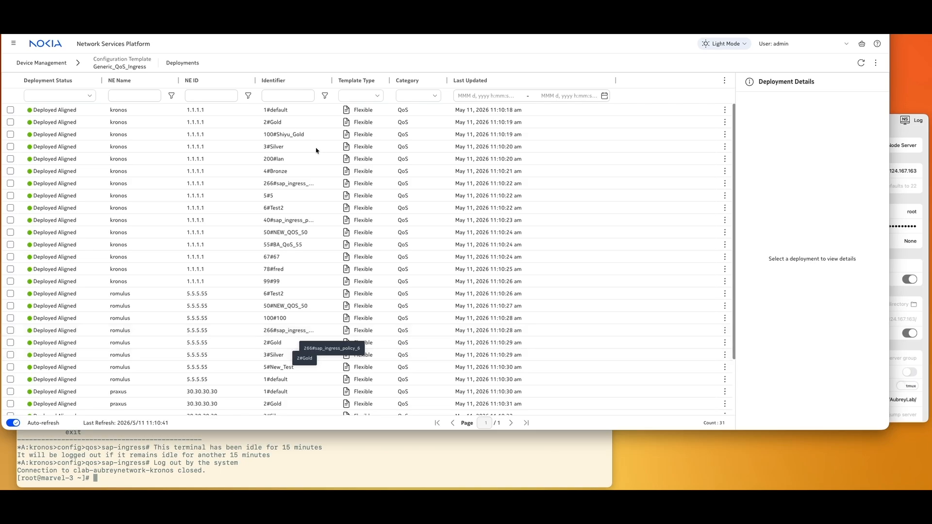
- Select the kronos 2#Gold deployment and show its actions menu
{"action": "left_click", "coordinate": [299, 125]}
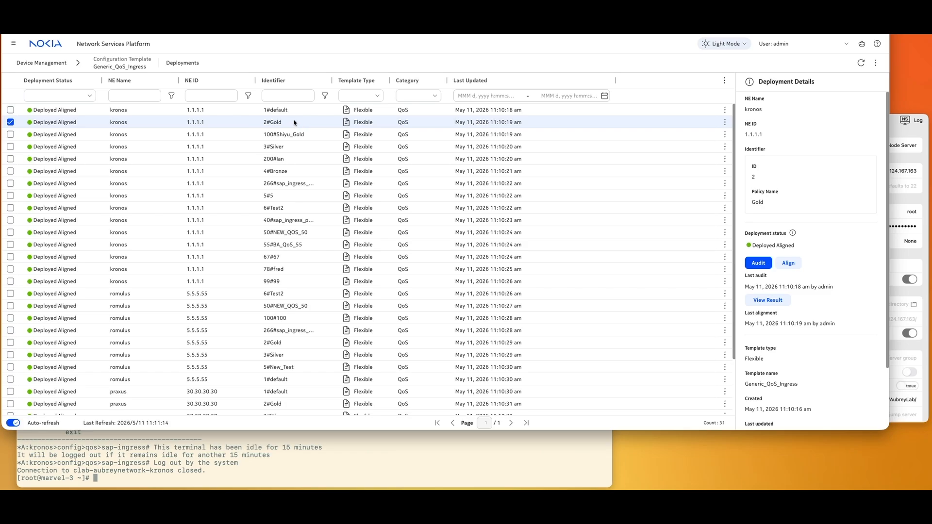
{"action": "left_click", "coordinate": [725, 122]}
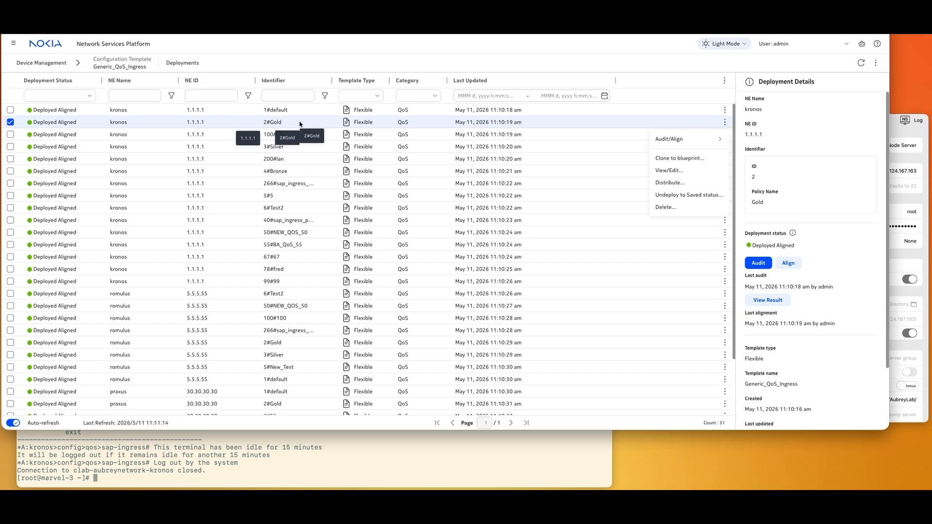
- Start cloning 2#Gold to a blueprint and name it BP_Gold_QoS_Ingress
{"action": "left_click", "coordinate": [686, 160]}
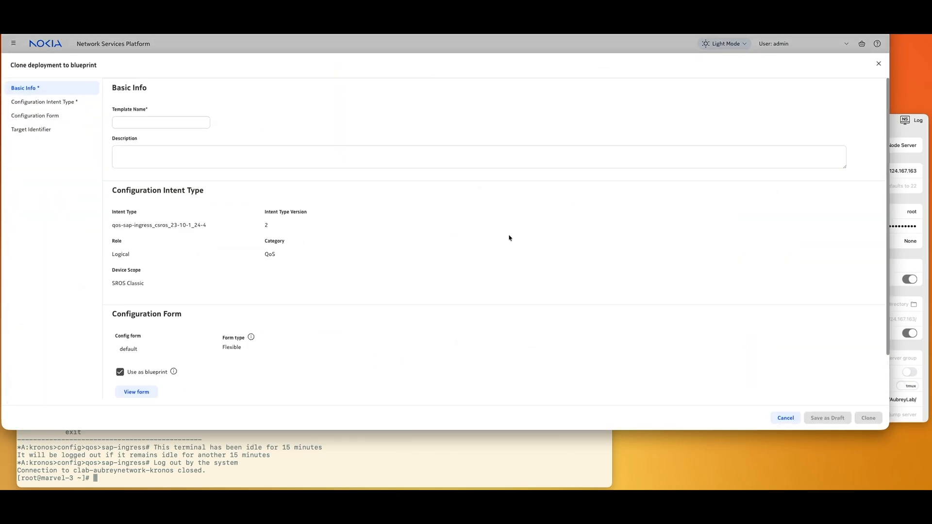
{"action": "left_click", "coordinate": [128, 122]}
{"action": "type", "text": "Bp_"}
{"action": "key", "text": "BackSpace"}
{"action": "type", "text": "P_"}
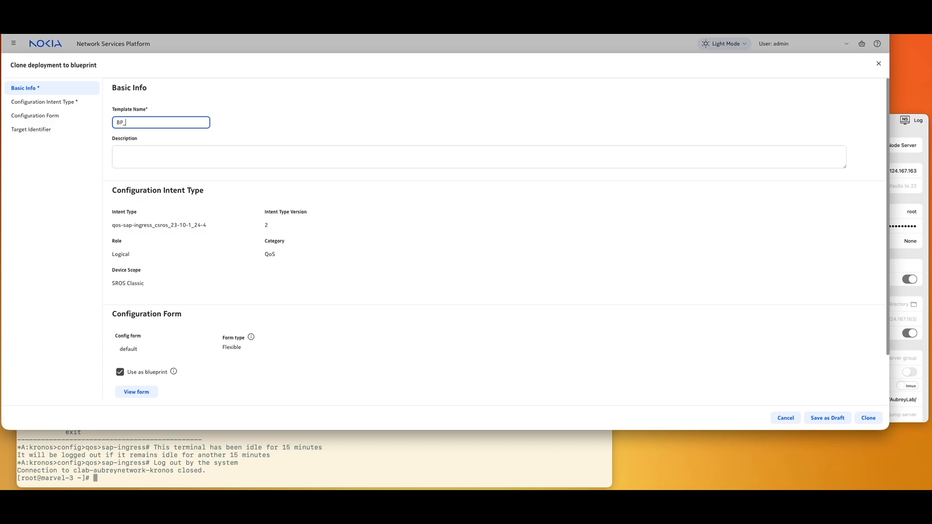
{"action": "type", "text": "Gold_QoS_Ongress"}
{"action": "left_click", "coordinate": [158, 121]}
{"action": "key", "text": "BackSpace"}
{"action": "type", "text": "I"}
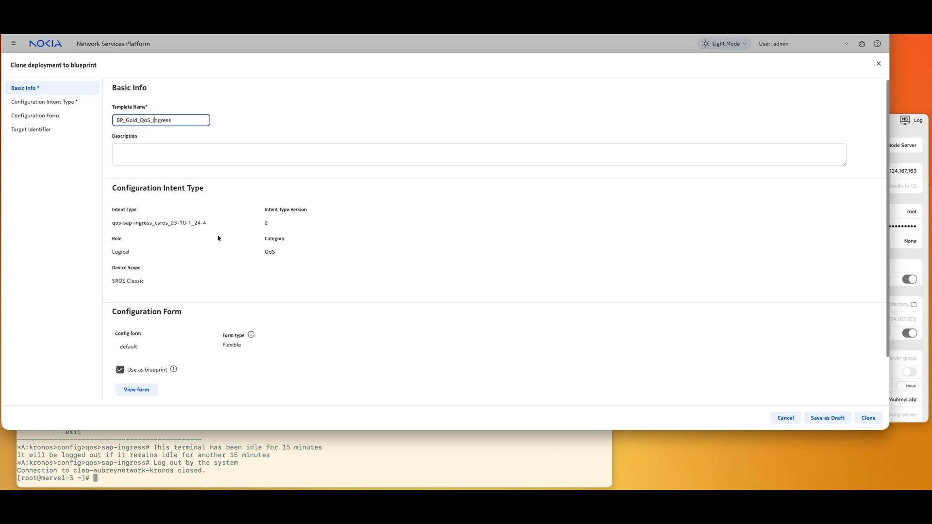
- Submit the clone form and confirm creating the BP_Gold_QoS_Ingress blueprint
{"action": "scroll", "coordinate": [218, 239], "scroll_direction": "down", "scroll_amount": 2}
{"action": "scroll", "coordinate": [218, 239], "scroll_direction": "up", "scroll_amount": 2}
{"action": "scroll", "coordinate": [218, 238], "scroll_direction": "down", "scroll_amount": 2}
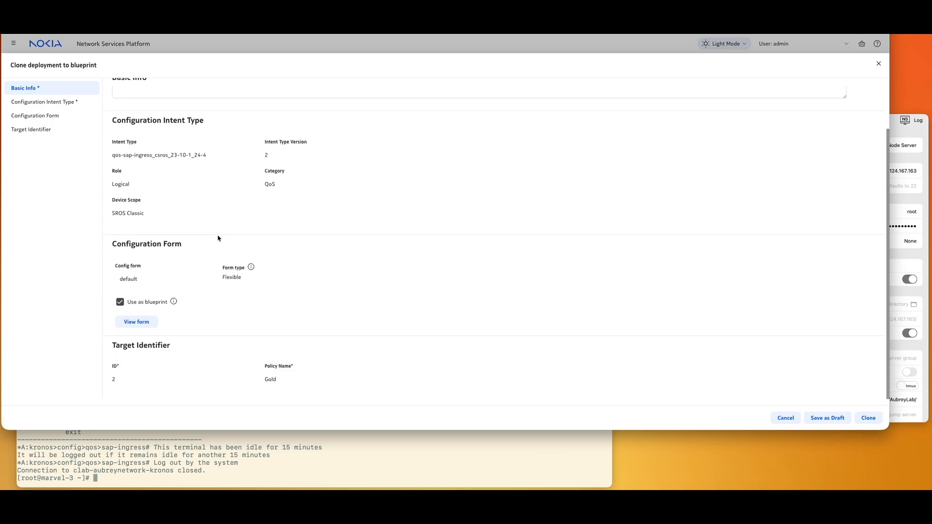
{"action": "scroll", "coordinate": [218, 238], "scroll_direction": "up", "scroll_amount": 1}
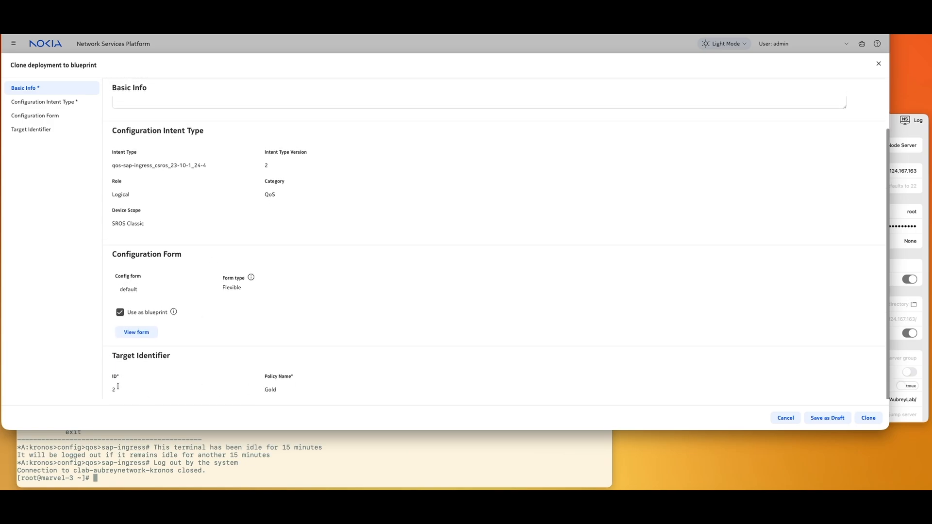
{"action": "scroll", "coordinate": [316, 384], "scroll_direction": "up", "scroll_amount": 3}
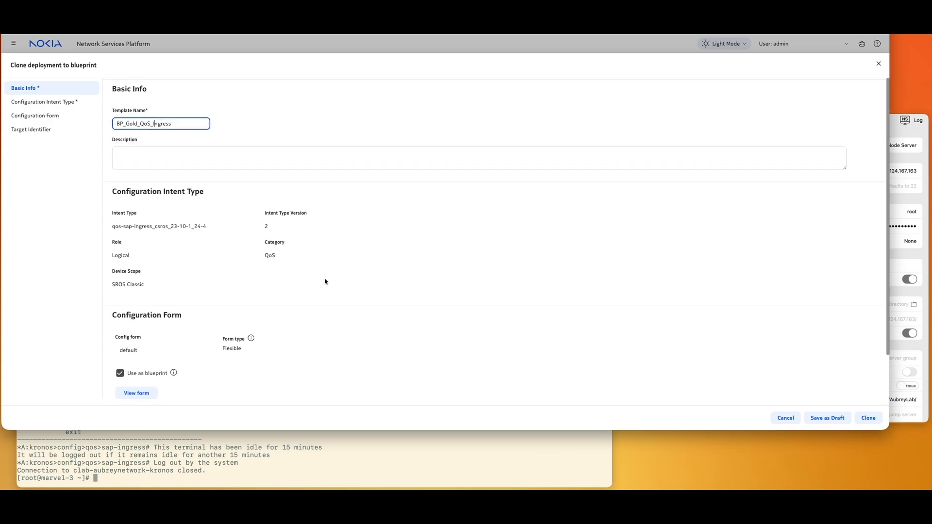
{"action": "left_click", "coordinate": [868, 418]}
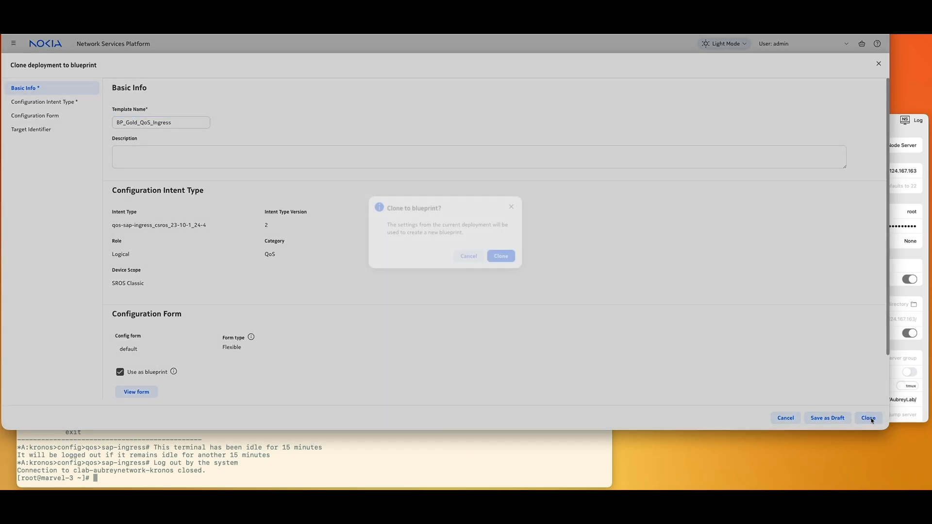
{"action": "left_click", "coordinate": [504, 257]}
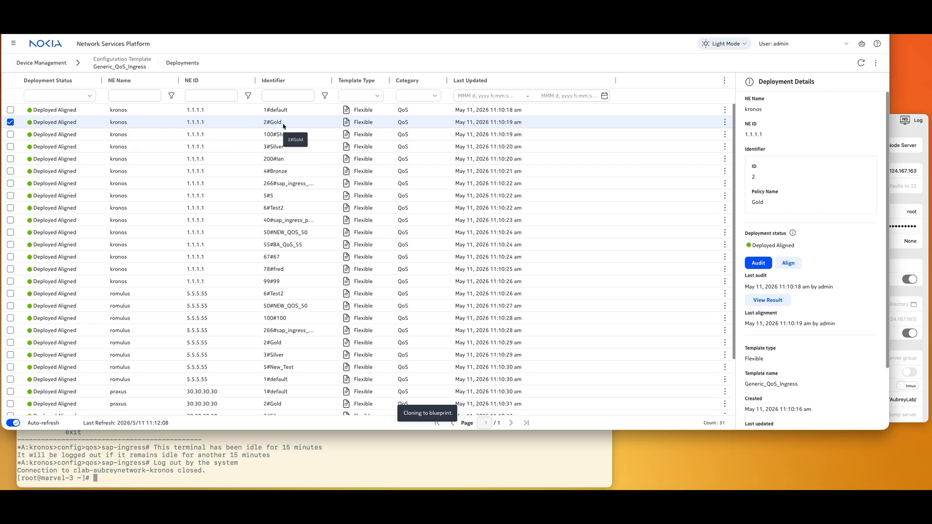
- Open the BP_Gold_QoS_Ingress blueprint in View/Edit from the Configuration Templates list
{"action": "left_click", "coordinate": [41, 63]}
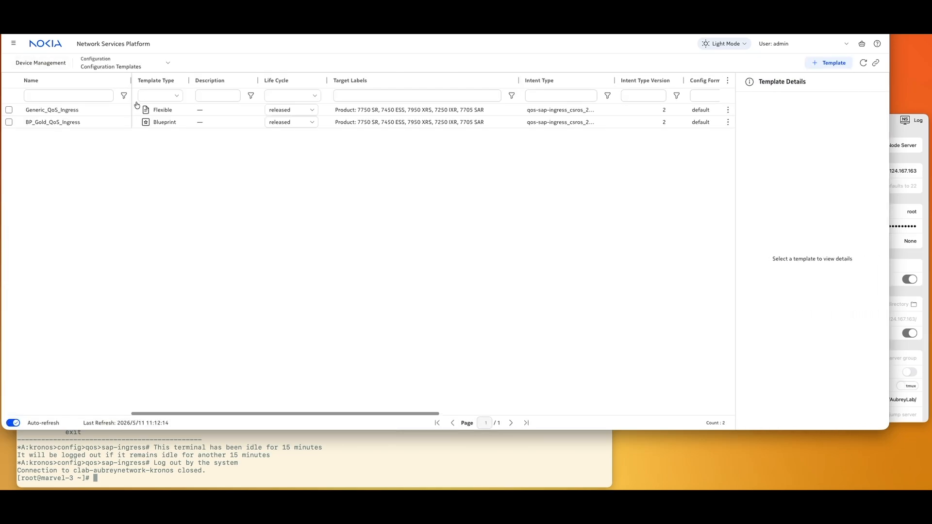
{"action": "left_click", "coordinate": [70, 125]}
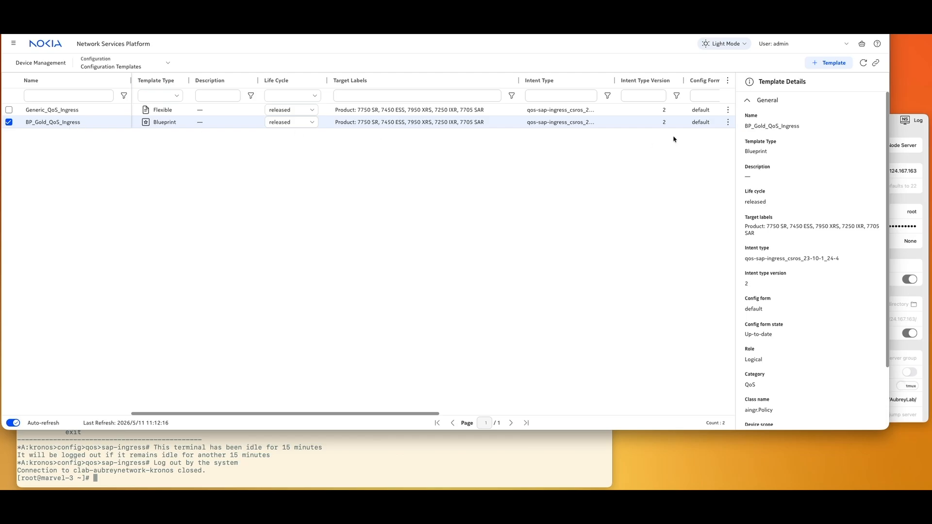
{"action": "left_click", "coordinate": [728, 122]}
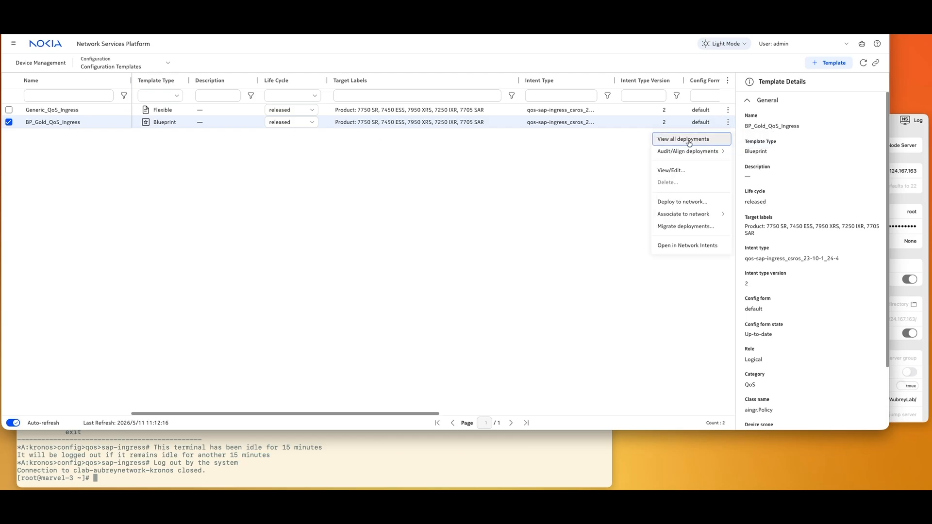
{"action": "left_click", "coordinate": [672, 170]}
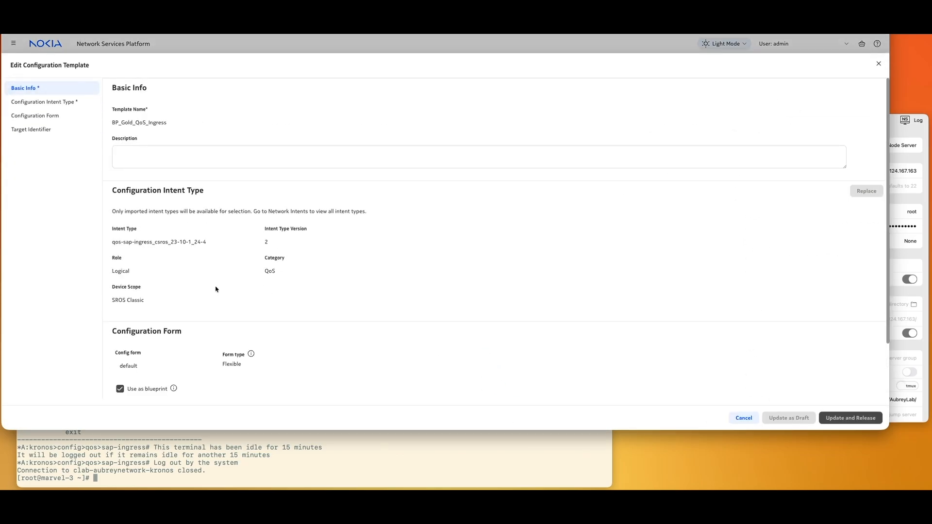
{"action": "scroll", "coordinate": [217, 287], "scroll_direction": "down", "scroll_amount": 2}
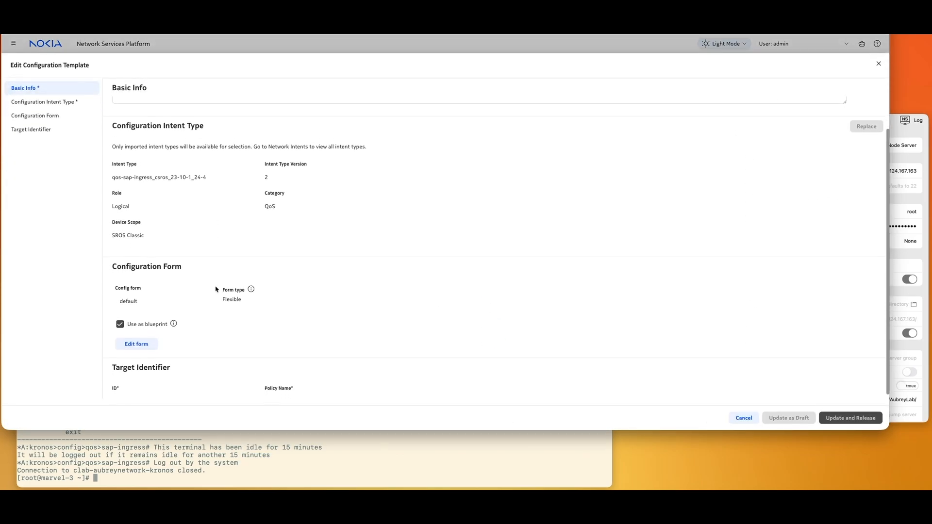
- Review the blueprint's SAP ingress policy form, then cancel both dialogs without changes
{"action": "left_click", "coordinate": [146, 333]}
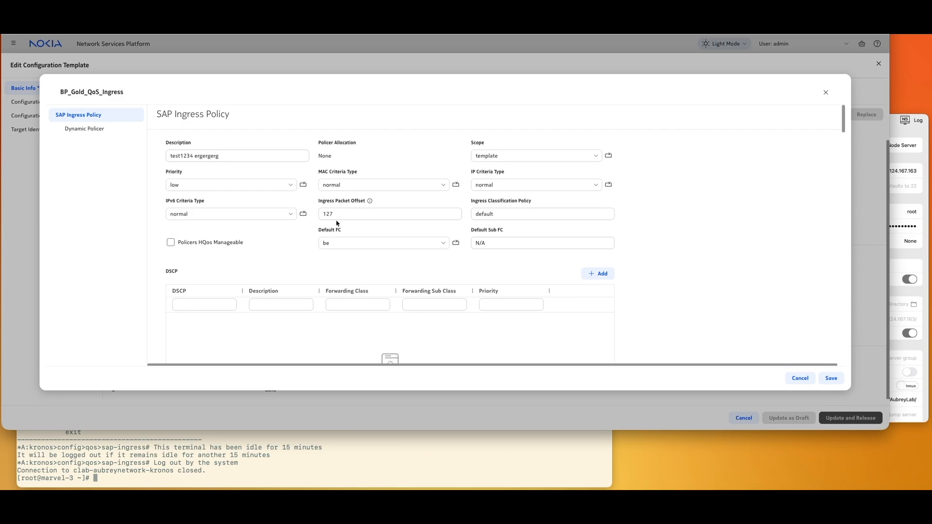
{"action": "scroll", "coordinate": [337, 223], "scroll_direction": "down", "scroll_amount": 10}
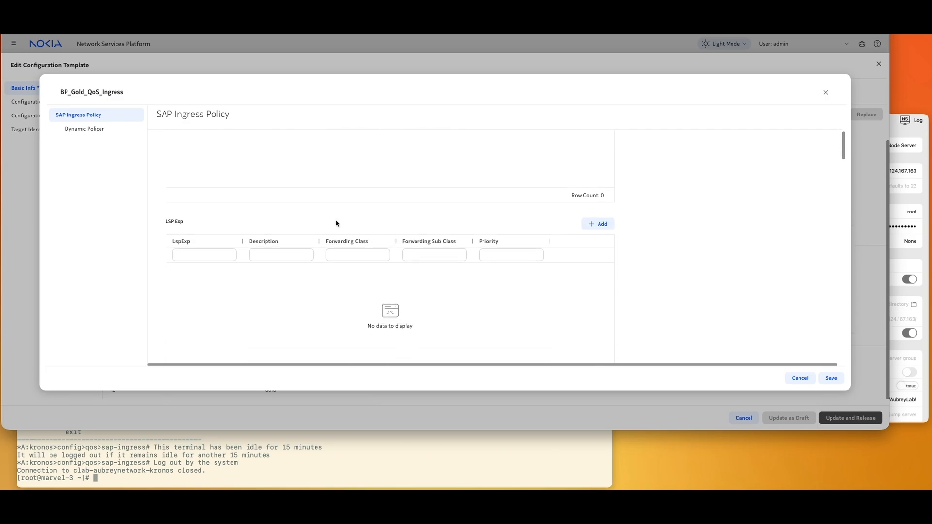
{"action": "scroll", "coordinate": [337, 223], "scroll_direction": "down", "scroll_amount": 10}
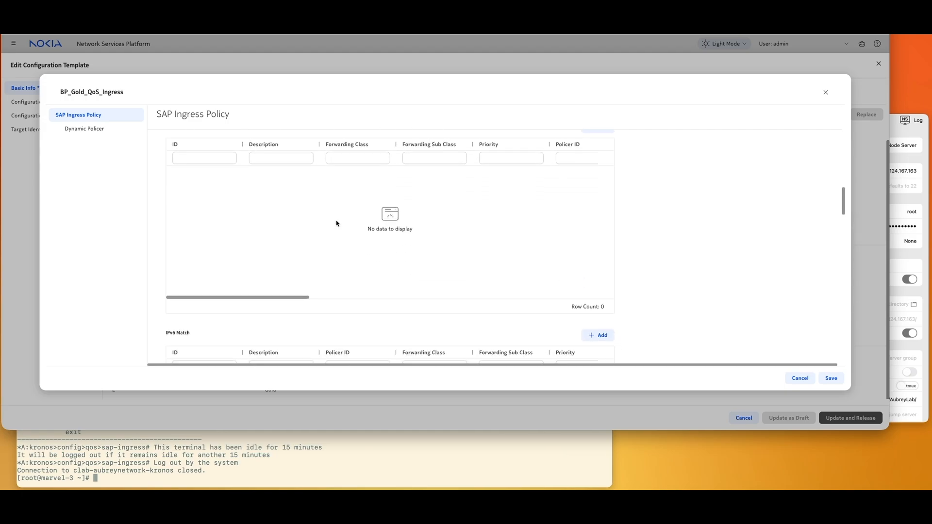
{"action": "scroll", "coordinate": [337, 223], "scroll_direction": "down", "scroll_amount": 5}
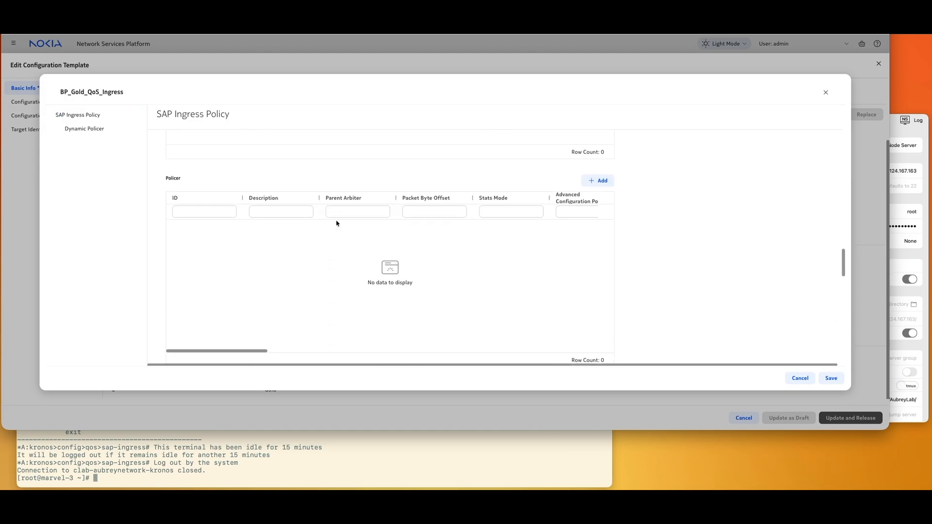
{"action": "scroll", "coordinate": [337, 224], "scroll_direction": "down", "scroll_amount": 10}
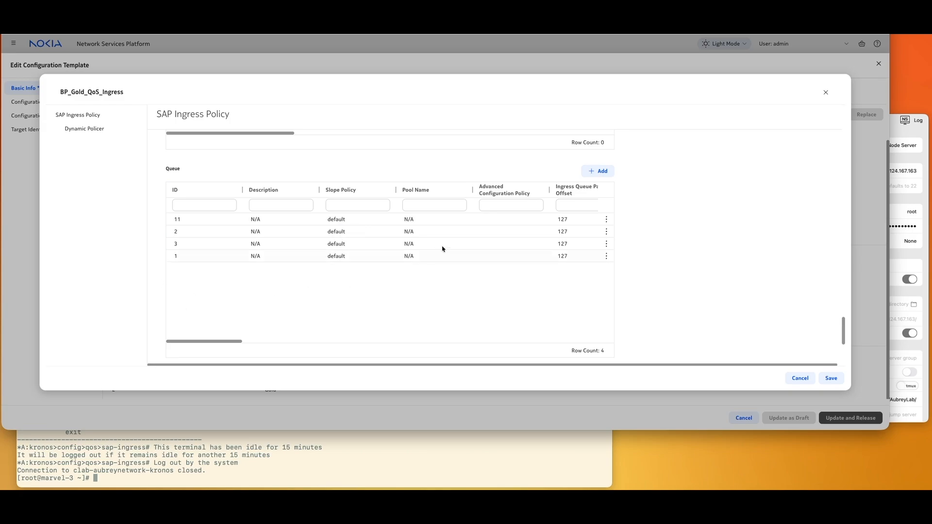
{"action": "scroll", "coordinate": [518, 295], "scroll_direction": "right", "scroll_amount": 5}
{"action": "scroll", "coordinate": [518, 295], "scroll_direction": "up", "scroll_amount": 5}
{"action": "scroll", "coordinate": [518, 295], "scroll_direction": "up", "scroll_amount": 5}
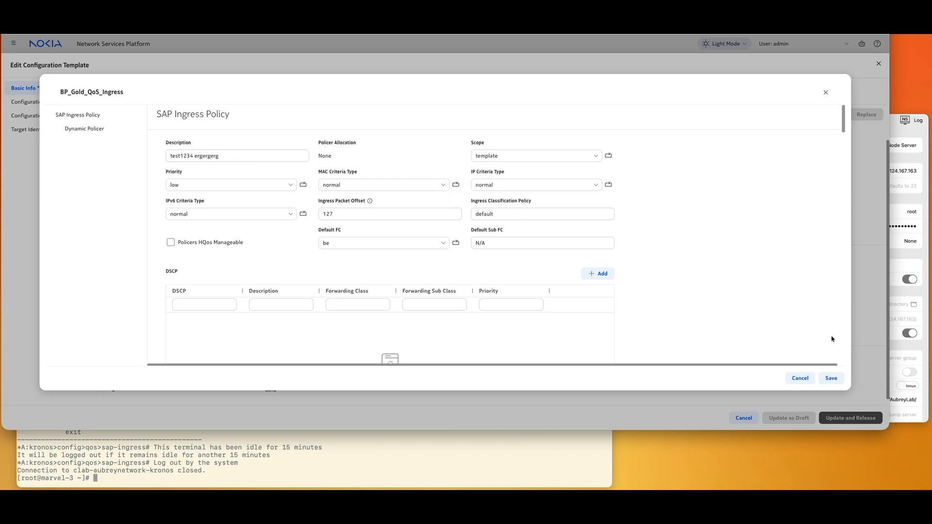
{"action": "left_click", "coordinate": [800, 379]}
{"action": "left_click", "coordinate": [743, 418]}
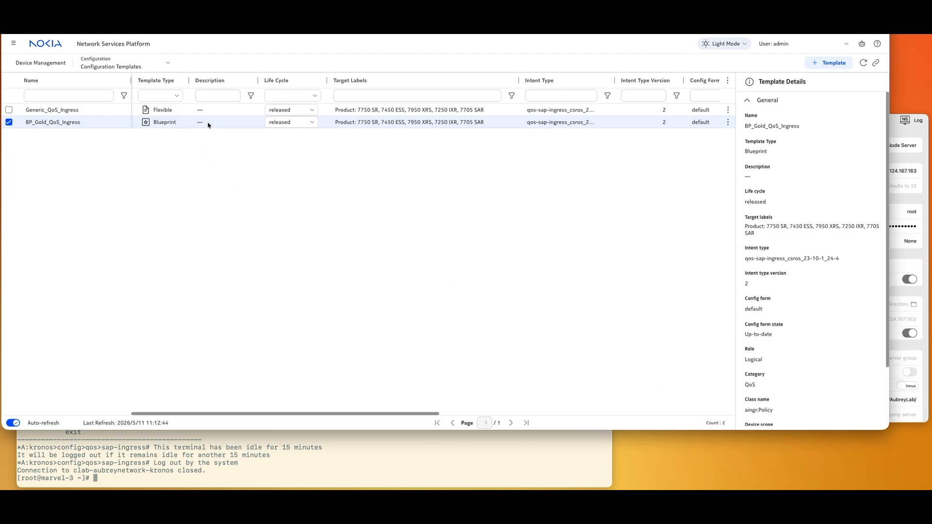
- Associate BP_Gold_QoS_Ingress's 2#Gold classic instance with all targets in the network
{"action": "left_click", "coordinate": [727, 122]}
{"action": "mouse_move", "coordinate": [687, 213]}
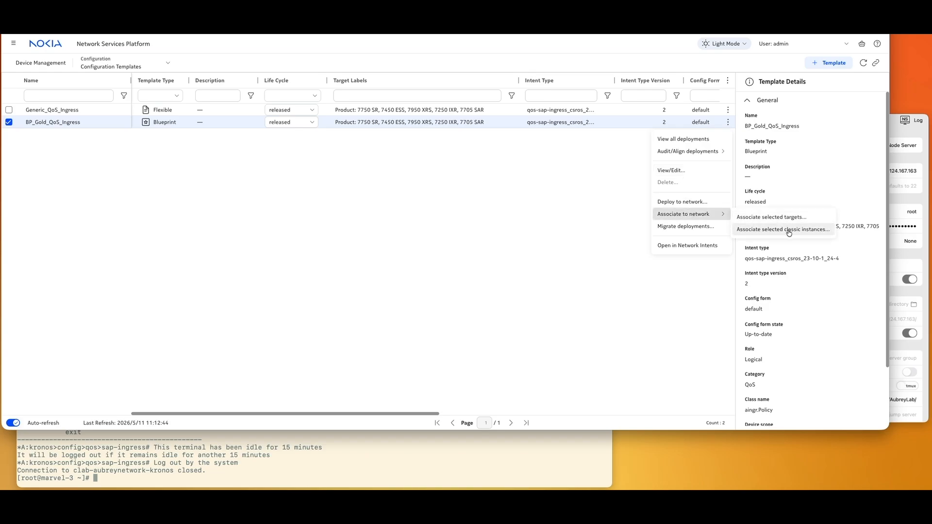
{"action": "left_click", "coordinate": [789, 231]}
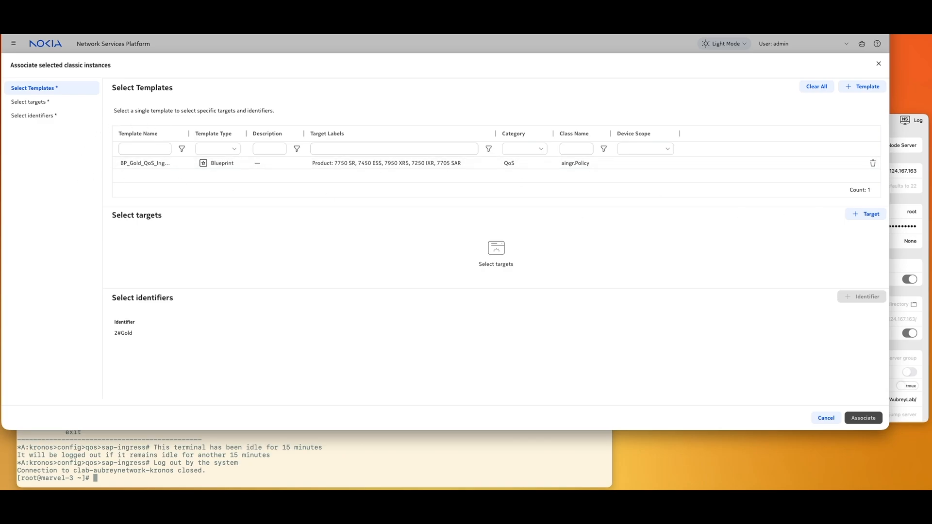
{"action": "left_click", "coordinate": [875, 218]}
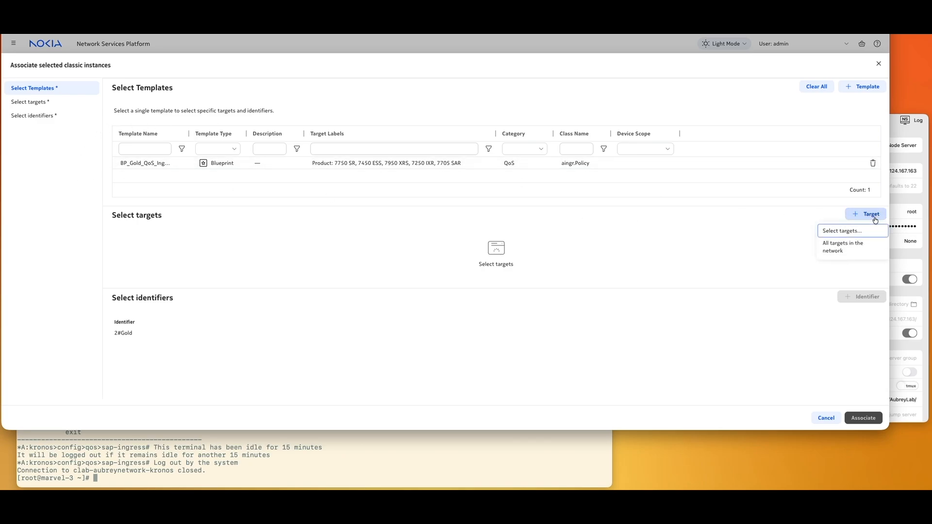
{"action": "left_click", "coordinate": [838, 251]}
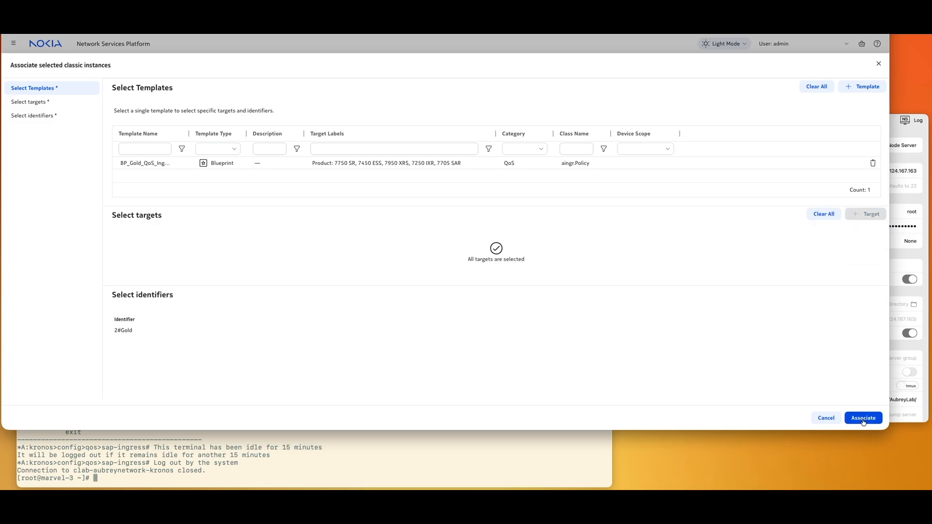
{"action": "left_click", "coordinate": [863, 418]}
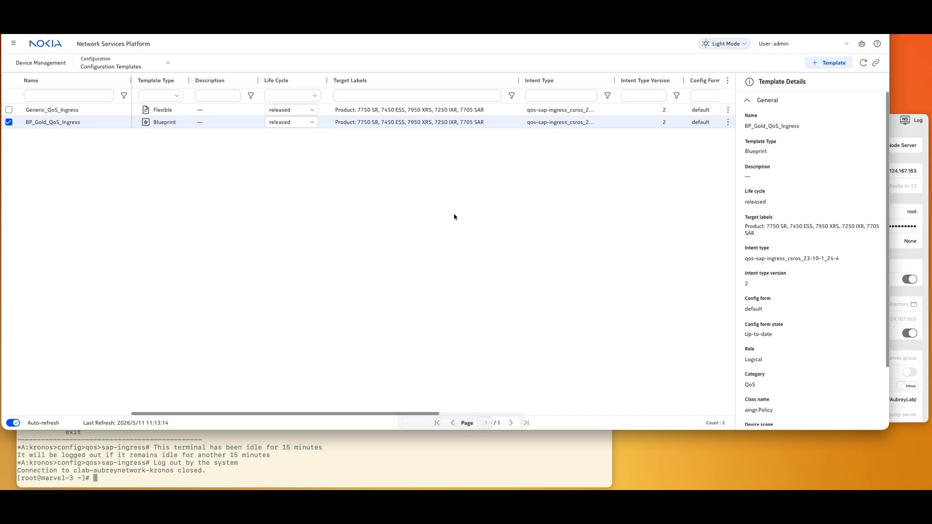
- Refresh templates and open BP_Gold_QoS_Ingress deployments, showing 3 Deployed Aligned
{"action": "left_click", "coordinate": [863, 63]}
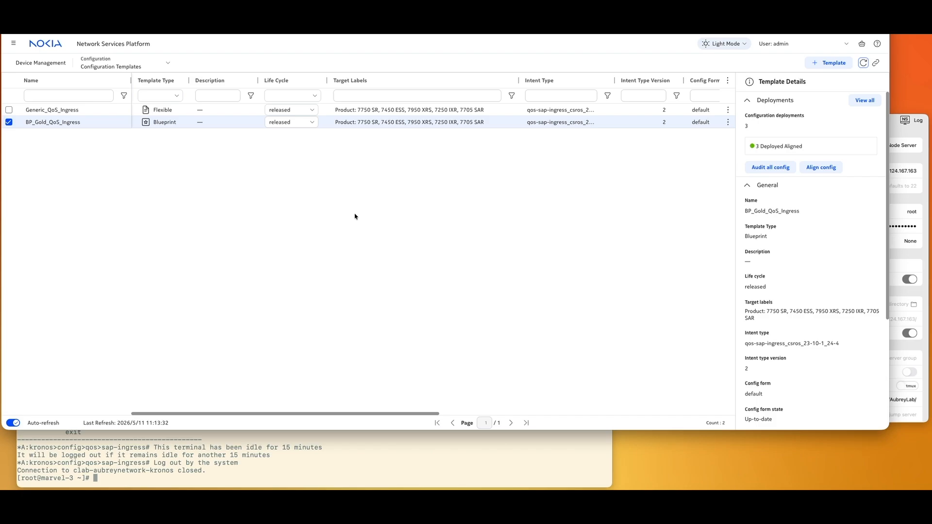
{"action": "left_click", "coordinate": [236, 110]}
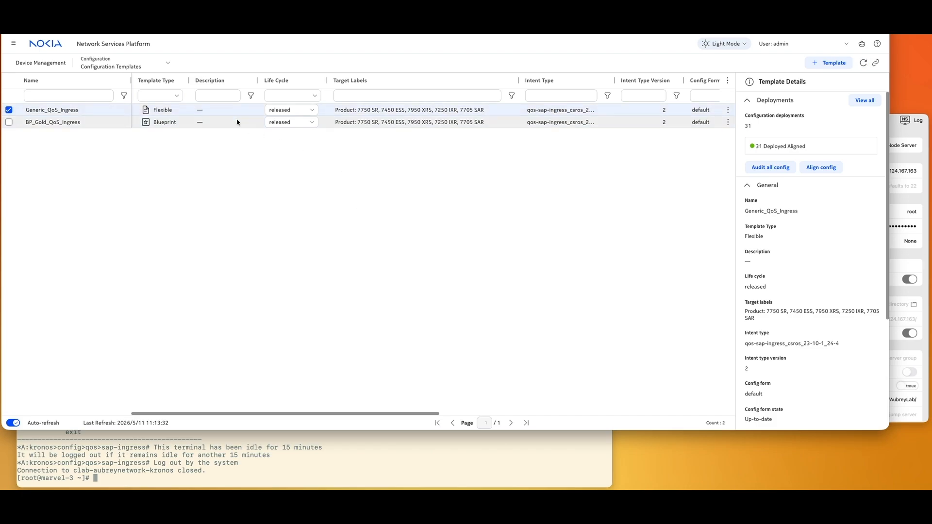
{"action": "left_click", "coordinate": [237, 122]}
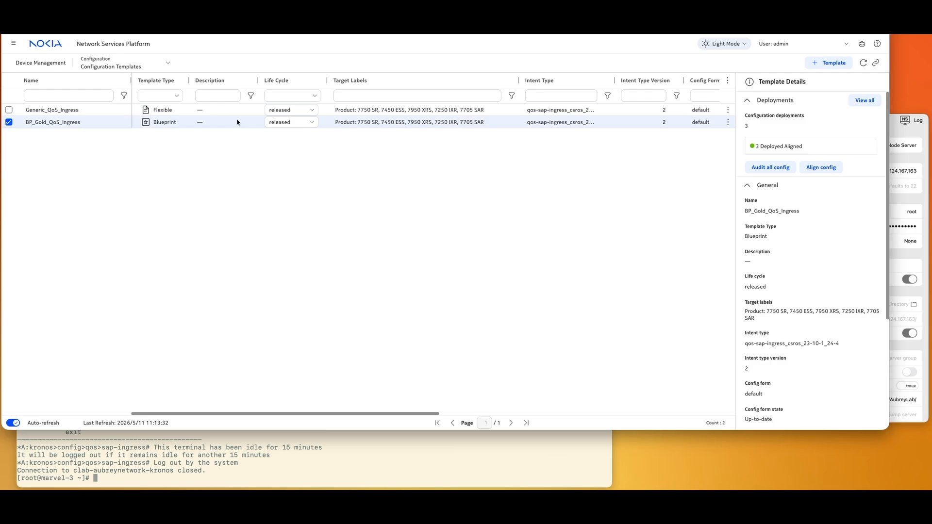
{"action": "double_click", "coordinate": [425, 124]}
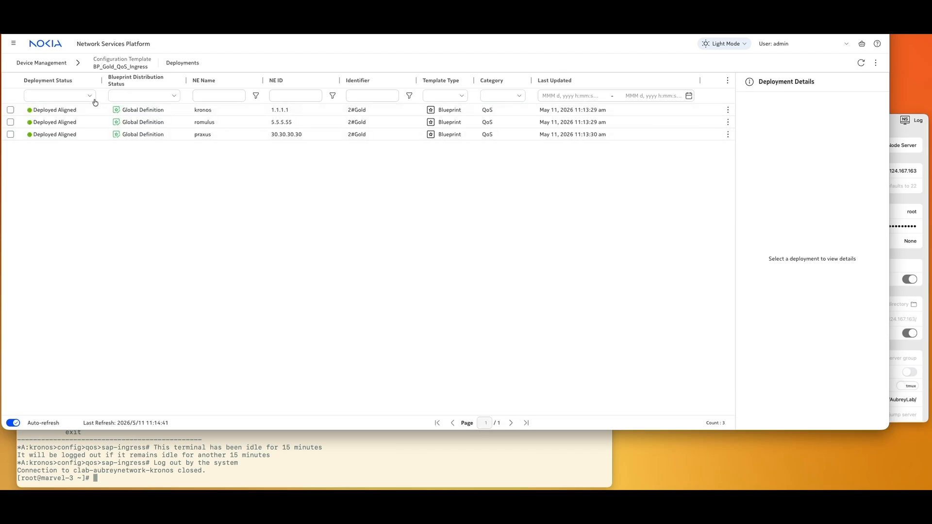
- Open Generic_QoS_Ingress deployments and start cloning kronos 3#Silver to a blueprint
{"action": "left_click", "coordinate": [42, 67]}
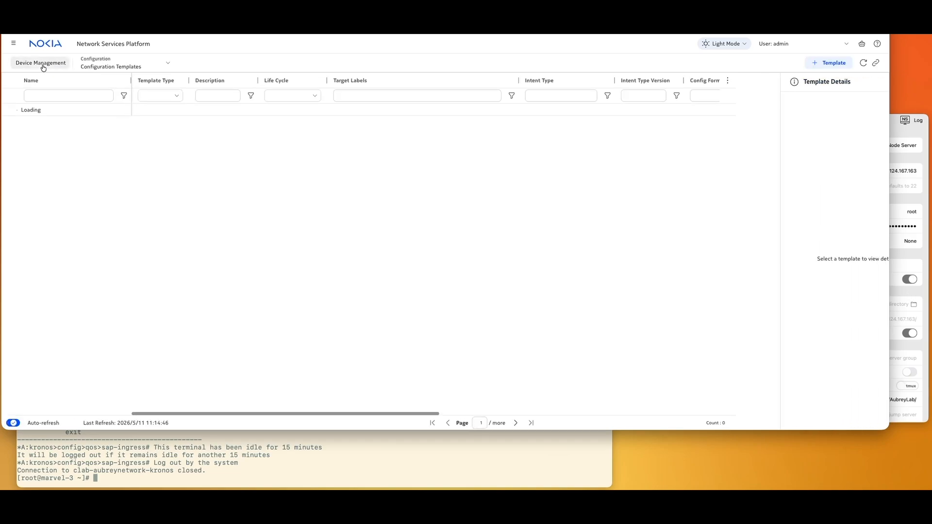
{"action": "left_click", "coordinate": [114, 110]}
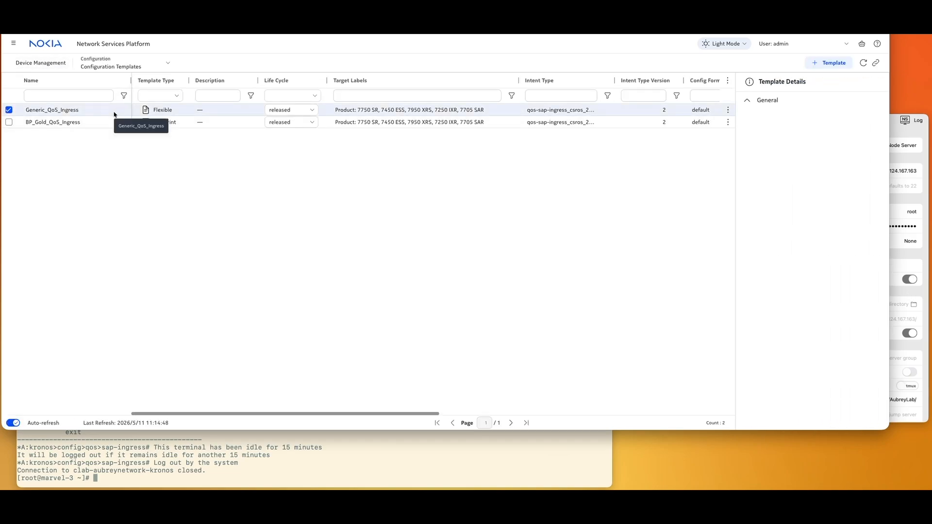
{"action": "double_click", "coordinate": [660, 111]}
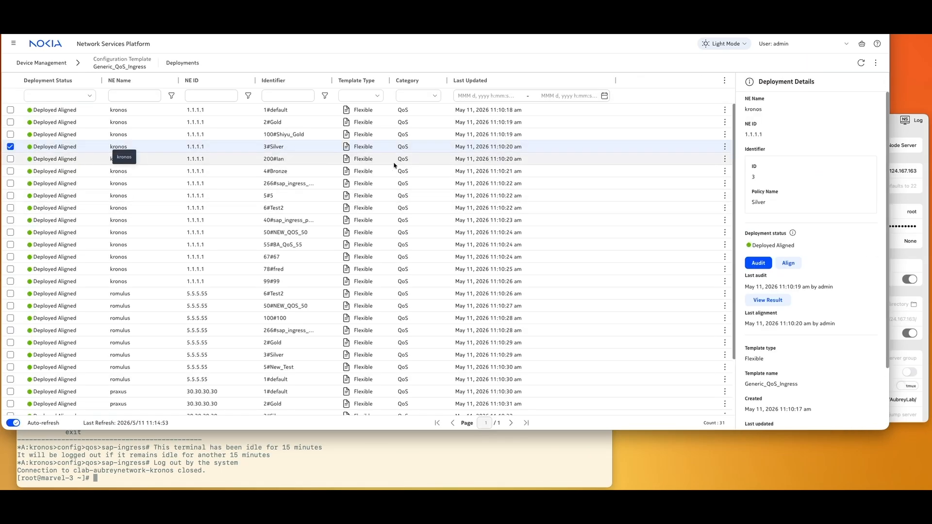
{"action": "left_click", "coordinate": [725, 146]}
{"action": "left_click", "coordinate": [687, 183]}
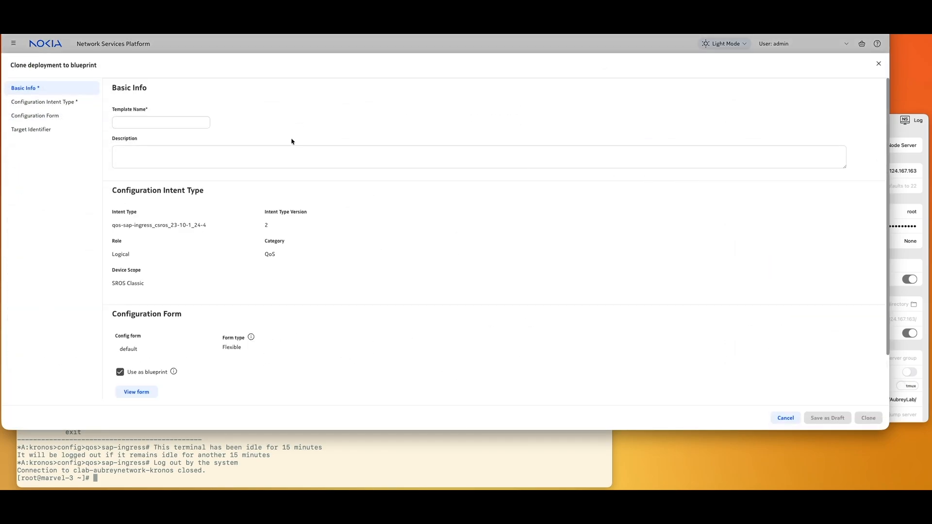
- Name the blueprint BP_Silver_QoS_Ingress, then submit and confirm the clone
{"action": "left_click", "coordinate": [171, 123]}
{"action": "type", "text": "BP"}
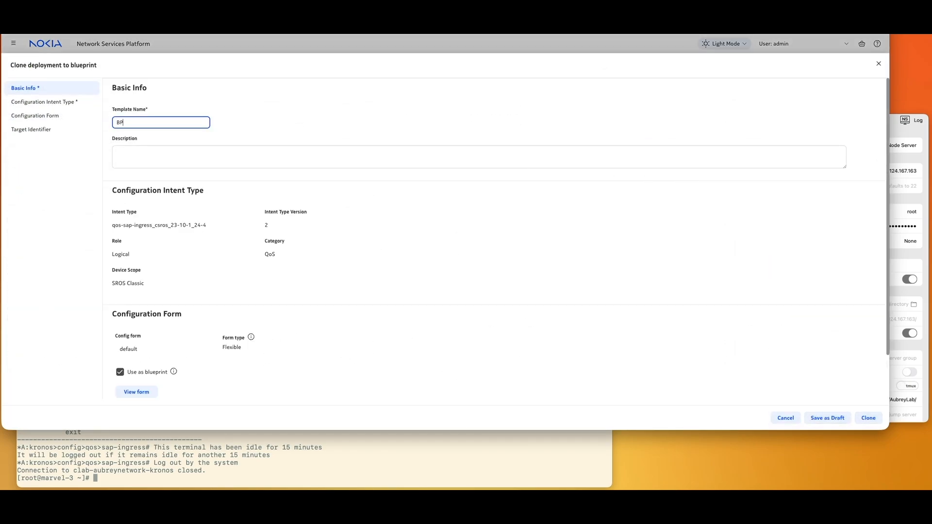
{"action": "type", "text": "_Silver-QoS_Ingress"}
{"action": "left_click", "coordinate": [142, 123]}
{"action": "key", "text": "BackSpace"}
{"action": "type", "text": "_"}
{"action": "scroll", "coordinate": [756, 310], "scroll_direction": "down", "scroll_amount": 3}
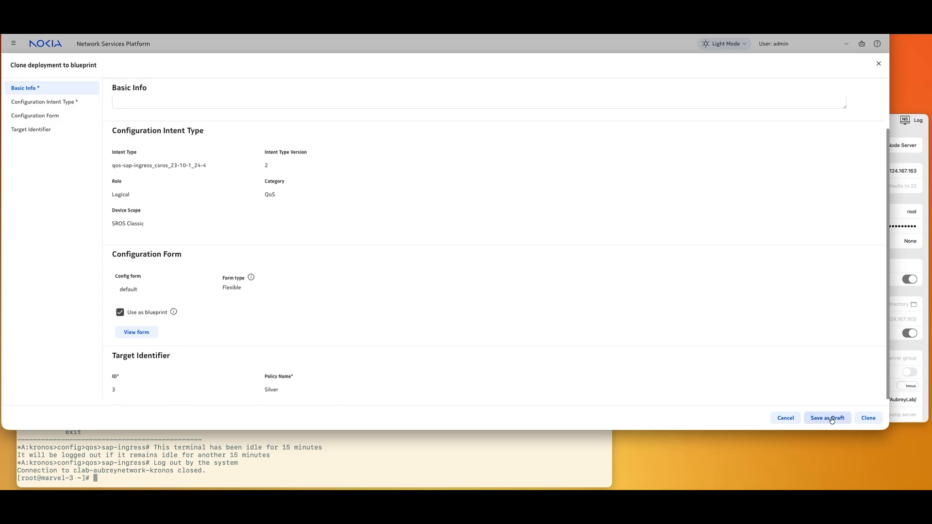
{"action": "left_click", "coordinate": [865, 417]}
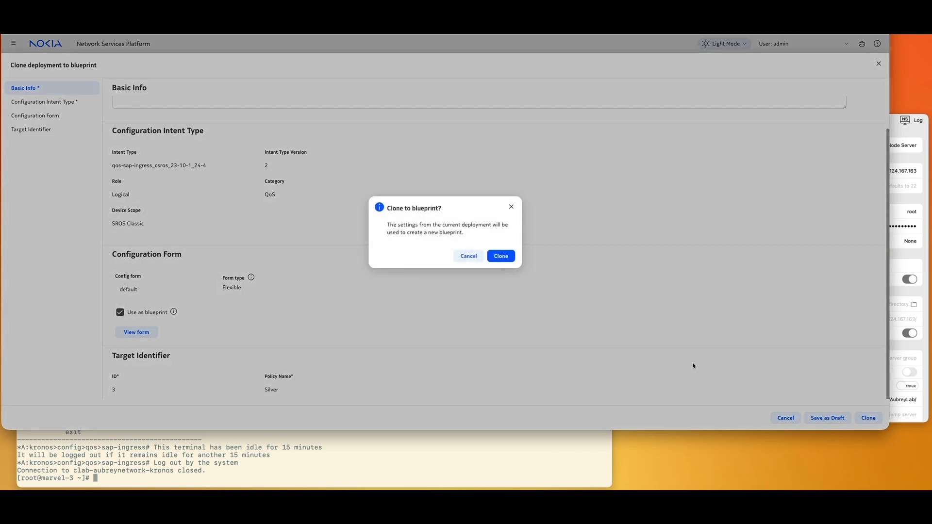
{"action": "left_click", "coordinate": [498, 256]}
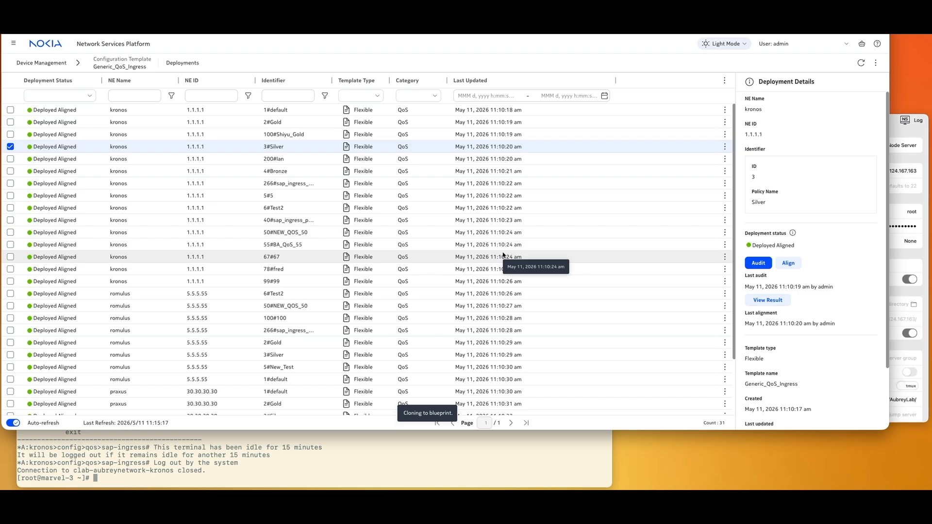
{"action": "left_click", "coordinate": [37, 63]}
- Associate BP_Silver_QoS_Ingress with classic instances on all targets in the network
{"action": "left_click", "coordinate": [72, 136]}
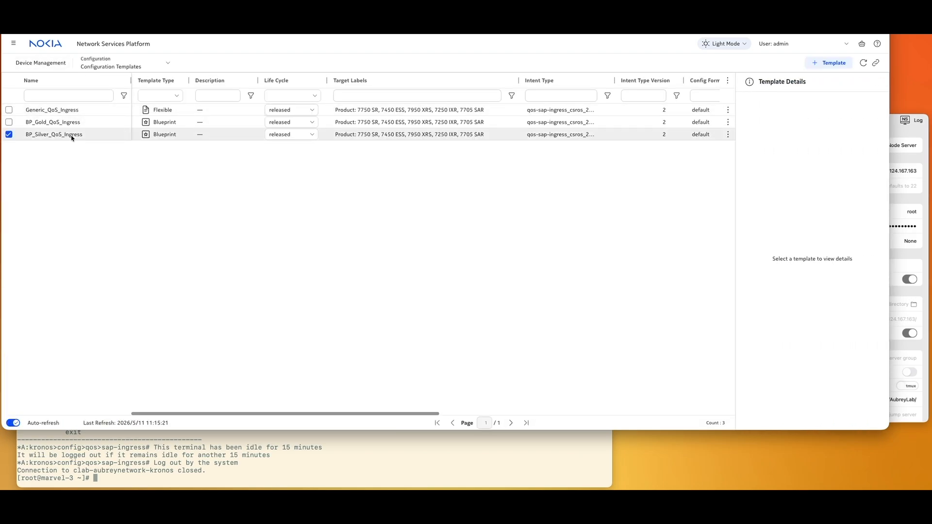
{"action": "left_click", "coordinate": [728, 135]}
{"action": "mouse_move", "coordinate": [699, 226]}
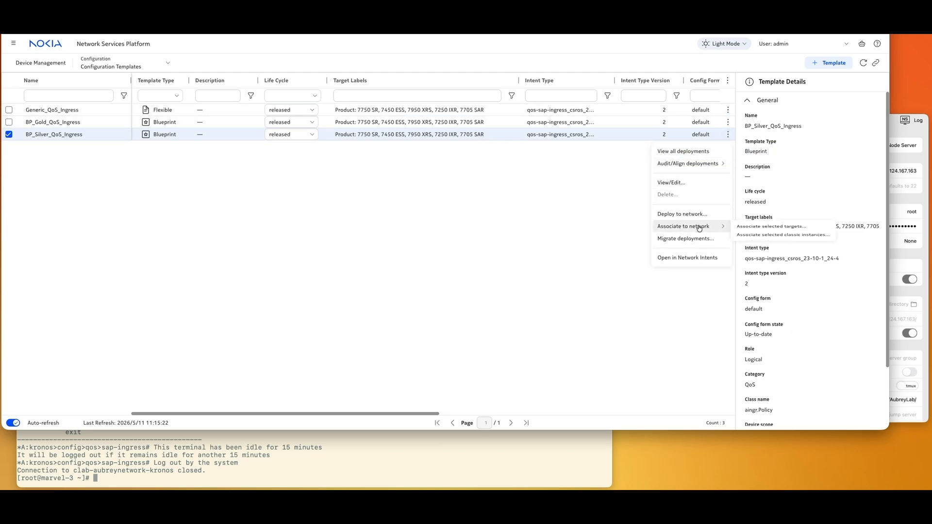
{"action": "left_click", "coordinate": [782, 242]}
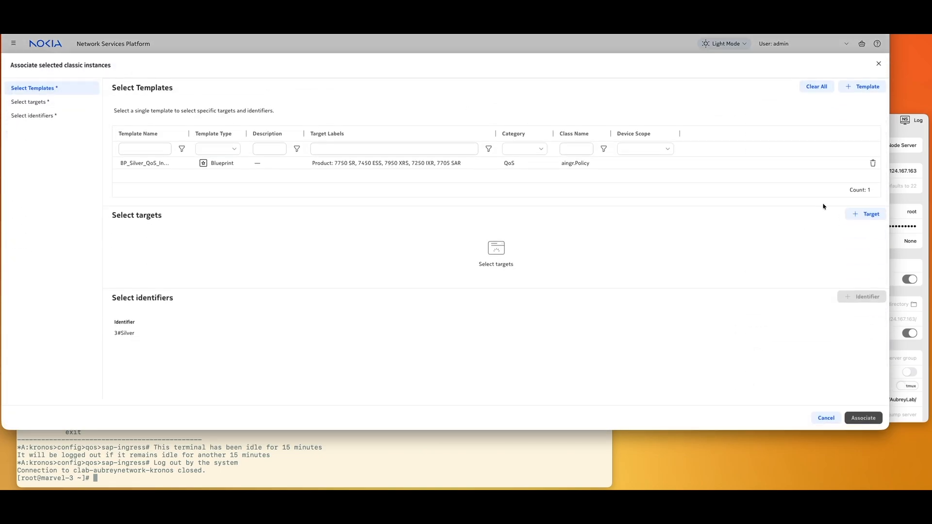
{"action": "left_click", "coordinate": [864, 214]}
{"action": "left_click", "coordinate": [846, 250]}
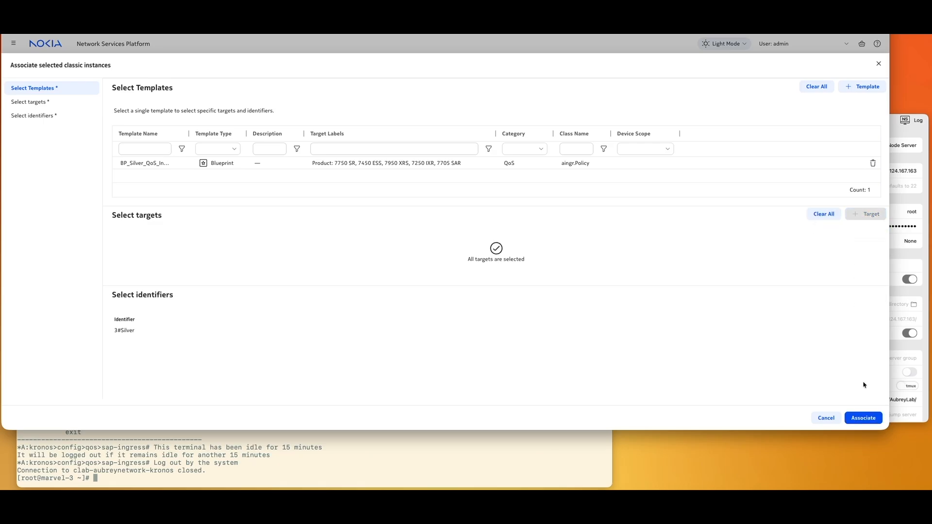
{"action": "left_click", "coordinate": [862, 418]}
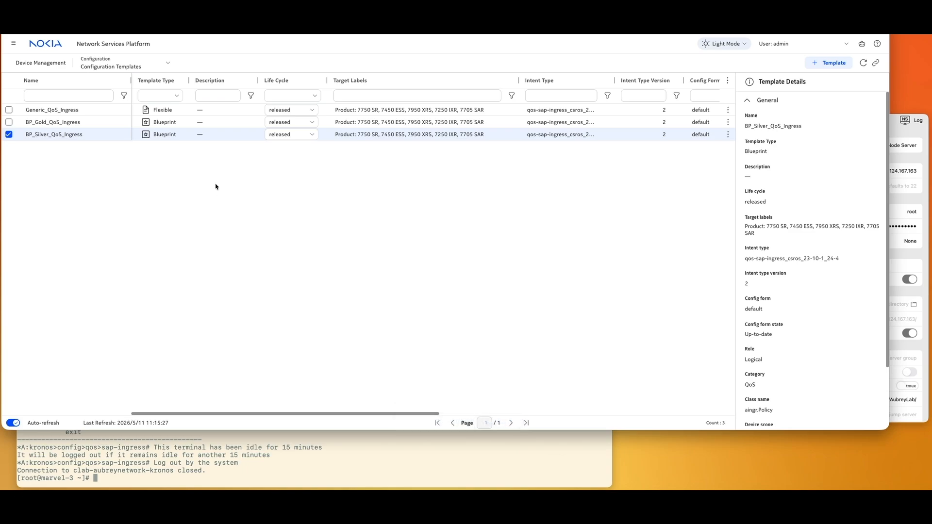
{"action": "left_click", "coordinate": [224, 123]}
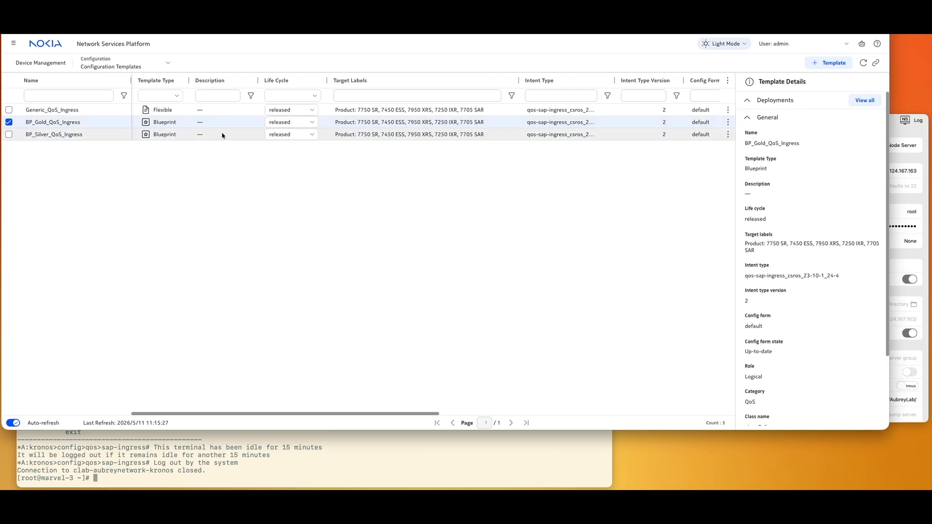
- Open the BP_Silver_QoS_Ingress deployments list and show the romulus deployment's details
{"action": "left_click", "coordinate": [223, 135]}
{"action": "double_click", "coordinate": [222, 135]}
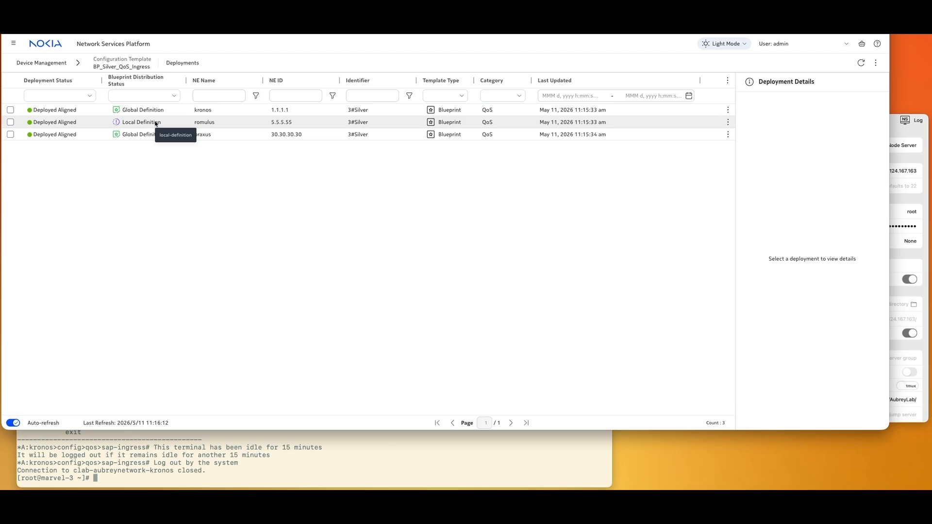
{"action": "left_click", "coordinate": [182, 125]}
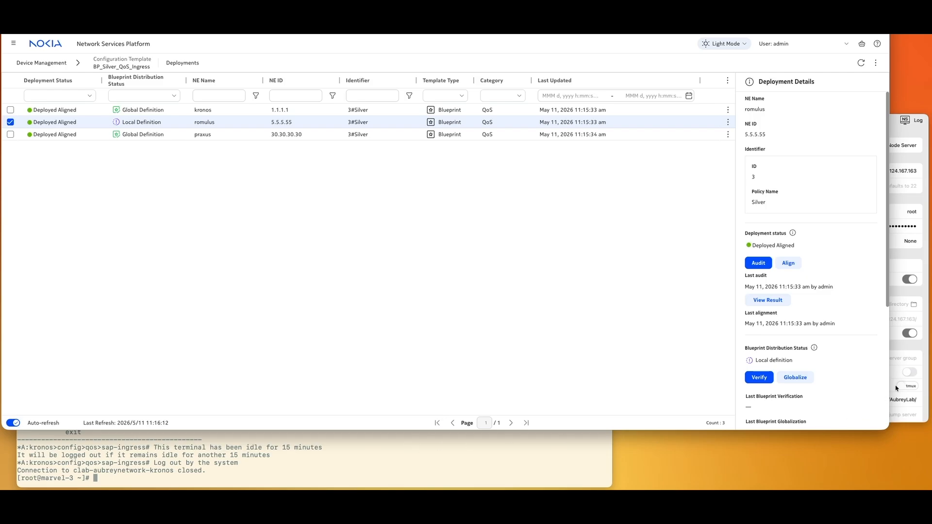
- Log into the romulus router in the SSH terminal with its password
{"action": "left_click", "coordinate": [901, 346]}
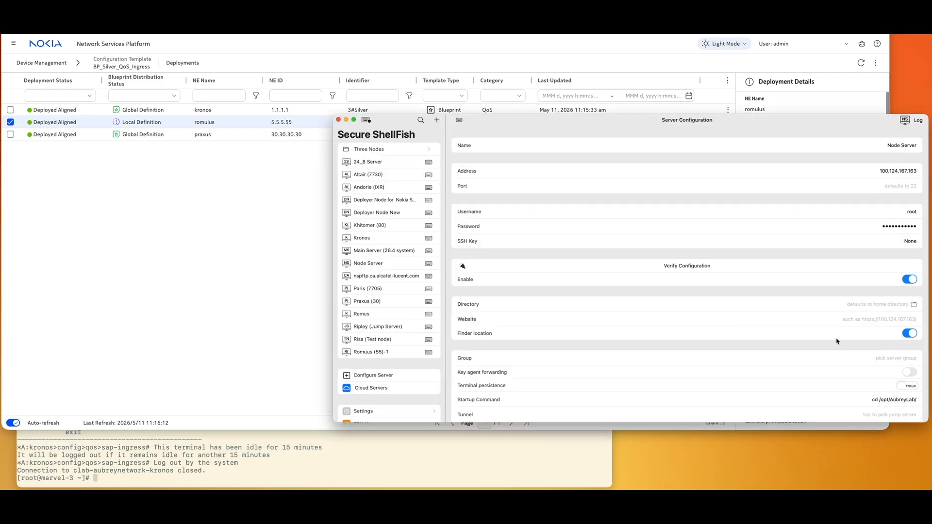
{"action": "left_click", "coordinate": [427, 354]}
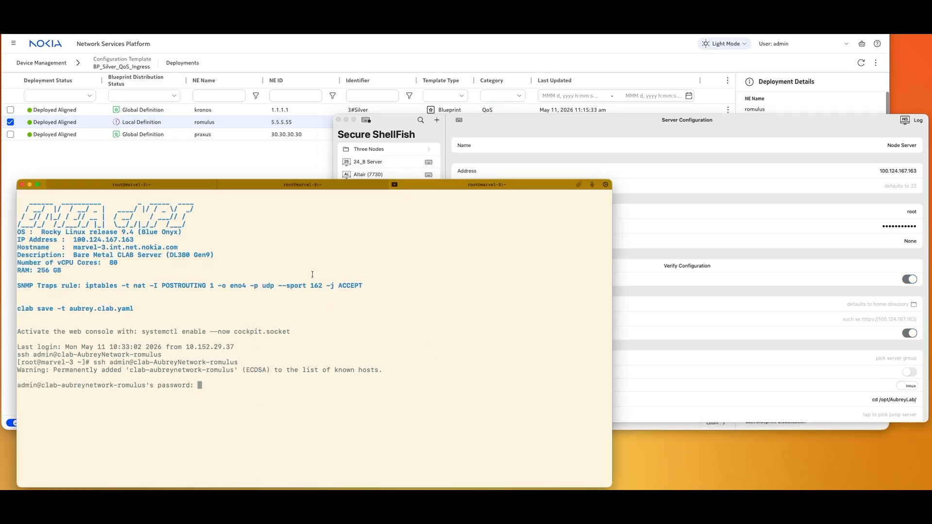
{"action": "key", "text": "Return"}
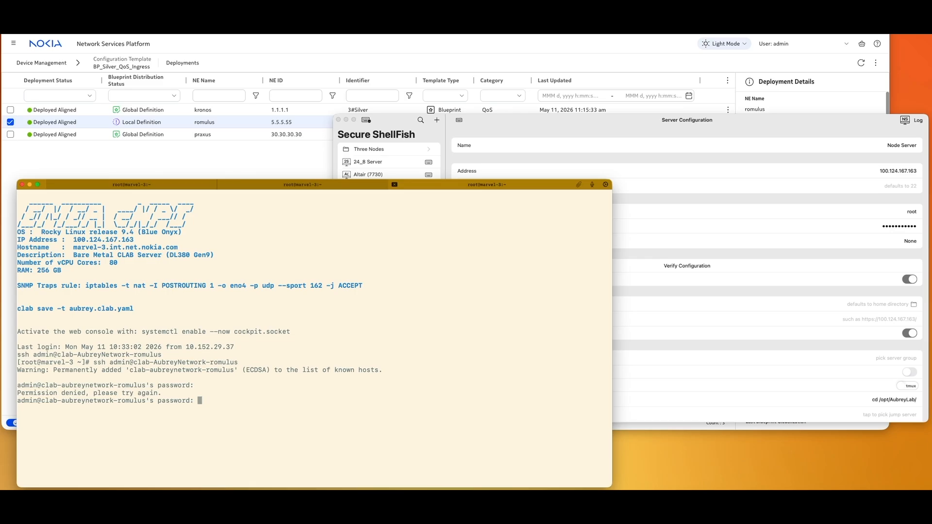
{"action": "key", "text": "Return"}
- Show the sap-ingress "Silver" configuration and highlight its 'This has been modified' description
{"action": "type", "text": "configure qos "}
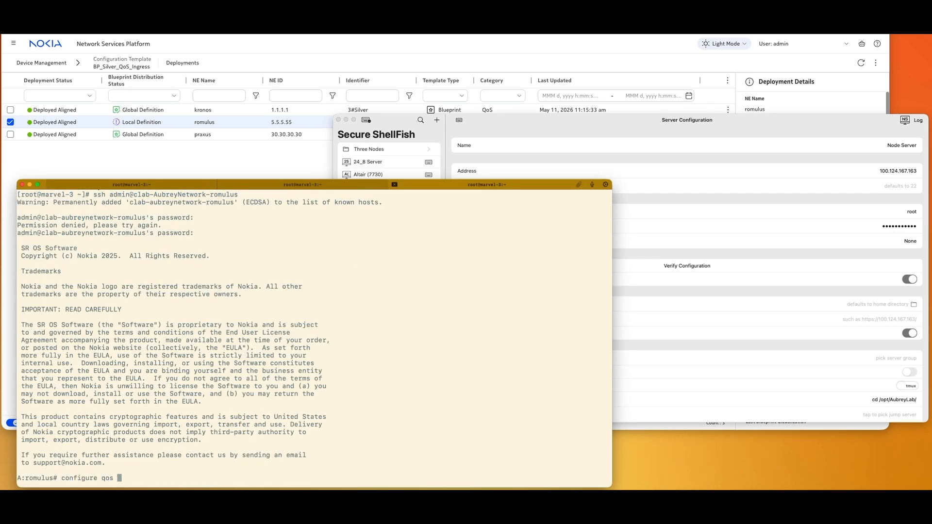
{"action": "type", "text": "sap-ingress Si"}
{"action": "key", "text": "Tab"}
{"action": "key", "text": "Return"}
{"action": "type", "text": "info"}
{"action": "key", "text": "Return"}
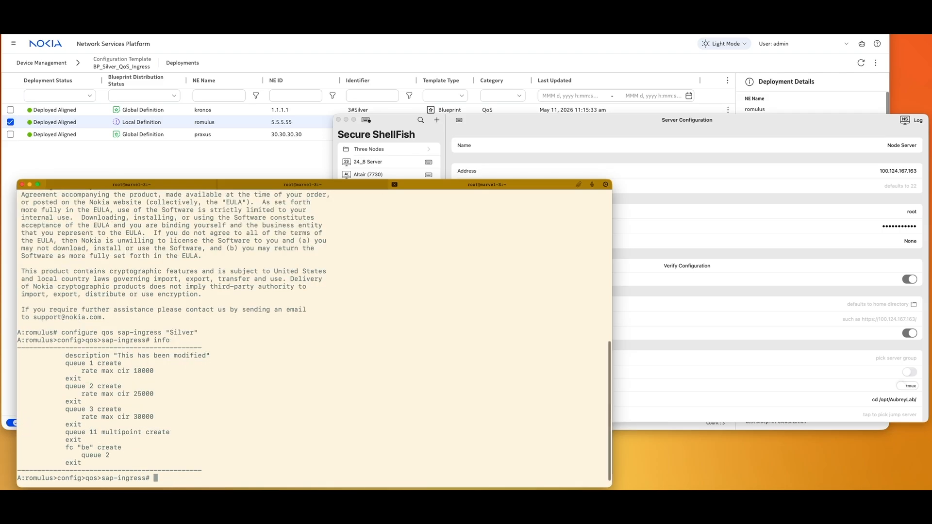
{"action": "left_click_drag", "start_coordinate": [65, 355], "coordinate": [218, 361]}
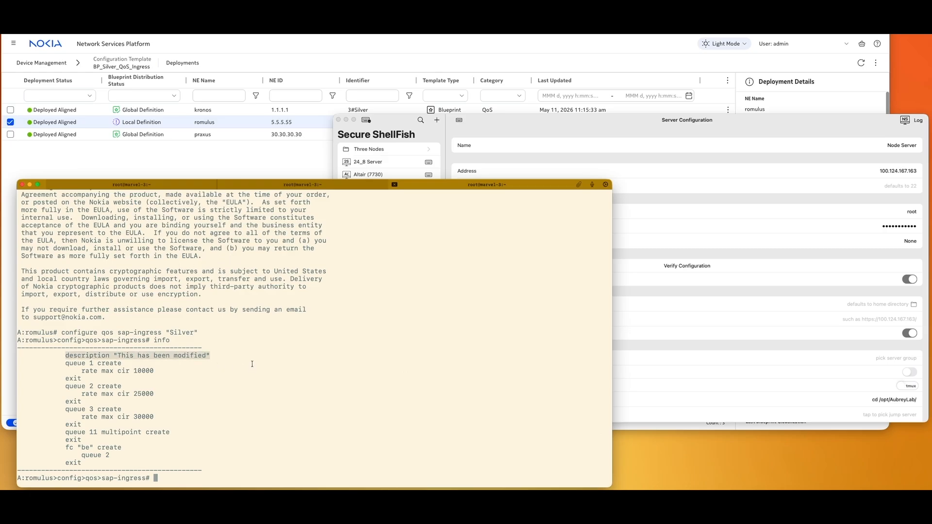
- View BP_Silver_QoS_Ingress's SAP ingress policy form from the templates list, then cancel without changes
{"action": "left_click", "coordinate": [123, 162]}
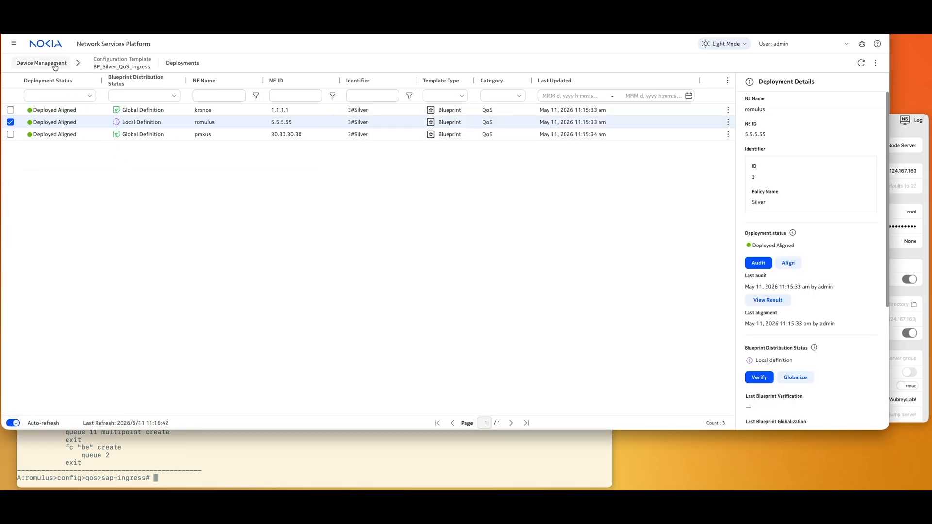
{"action": "left_click", "coordinate": [55, 64]}
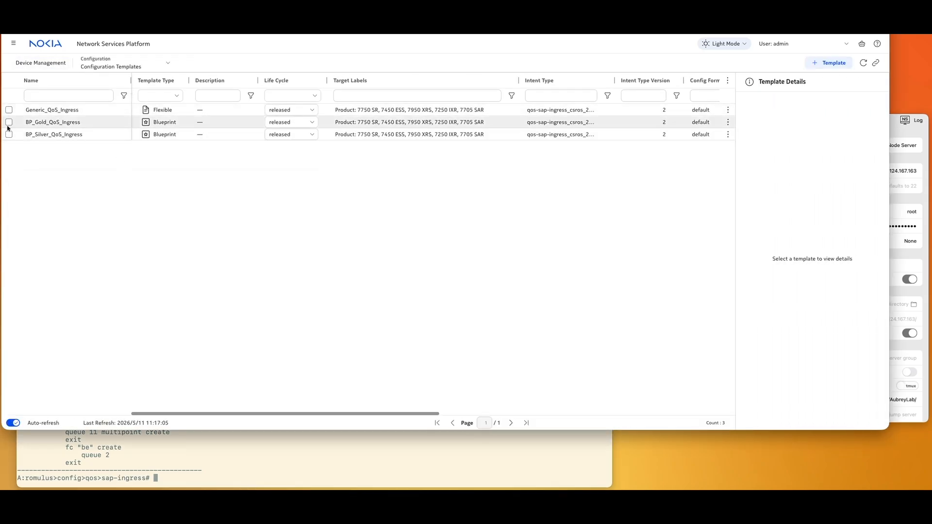
{"action": "left_click", "coordinate": [49, 136]}
{"action": "left_click", "coordinate": [728, 134]}
{"action": "left_click", "coordinate": [679, 182]}
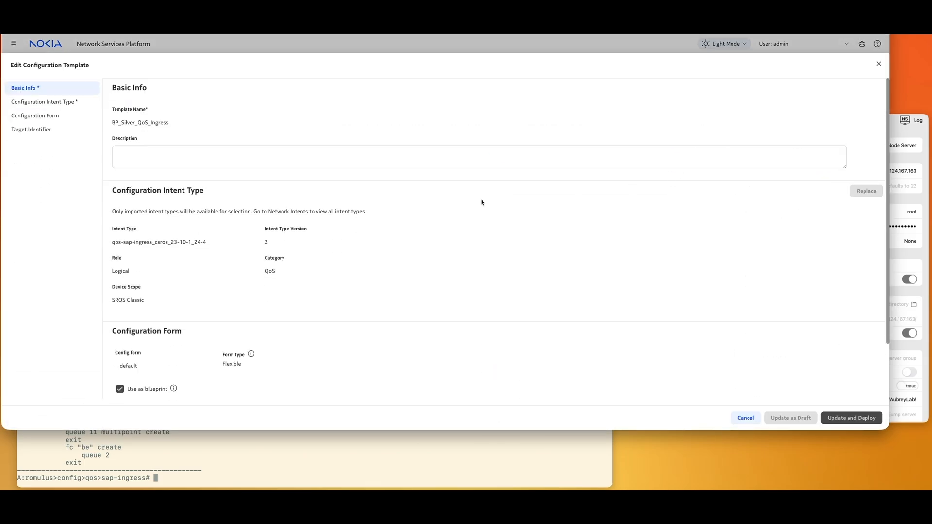
{"action": "scroll", "coordinate": [144, 343], "scroll_direction": "down", "scroll_amount": 2}
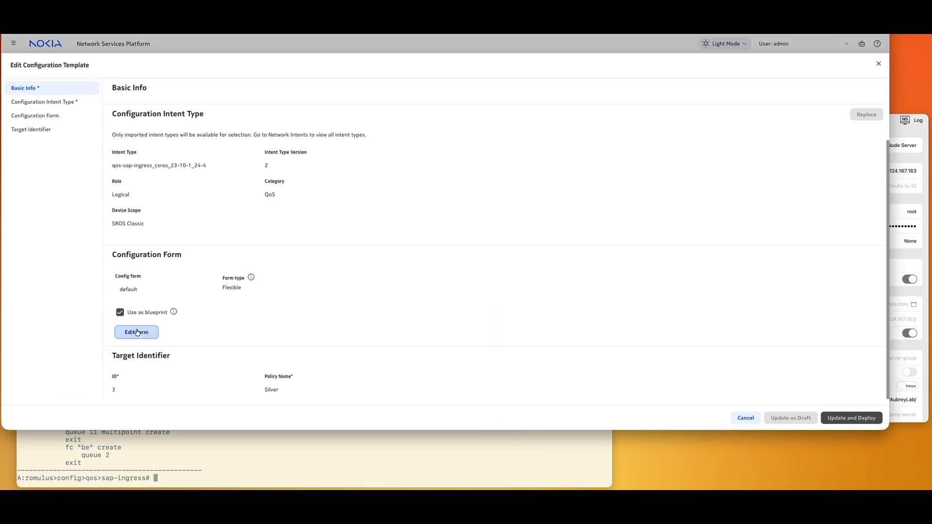
{"action": "left_click", "coordinate": [137, 332]}
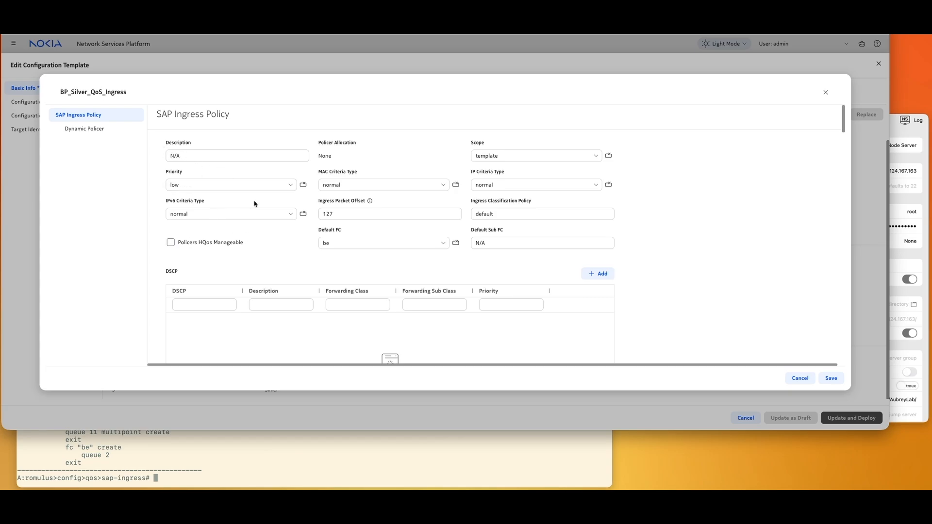
{"action": "left_click", "coordinate": [800, 379]}
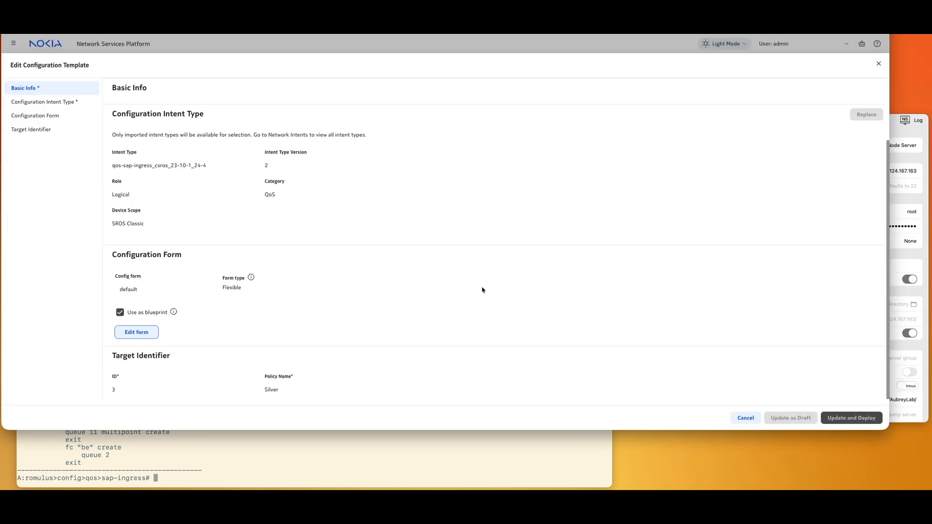
{"action": "left_click", "coordinate": [743, 420]}
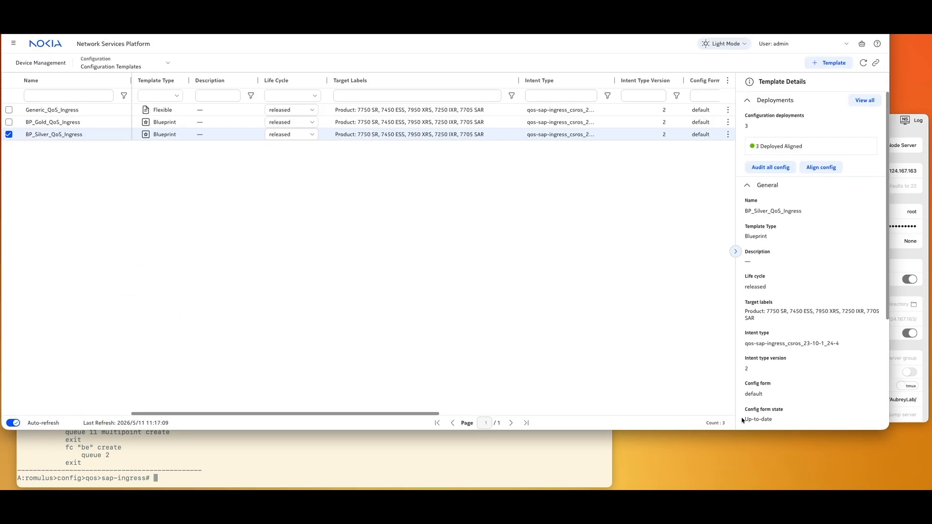
- Globalize the romulus BP_Silver_QoS_Ingress deployment and refresh the deployments list
{"action": "double_click", "coordinate": [232, 135]}
{"action": "left_click", "coordinate": [198, 125]}
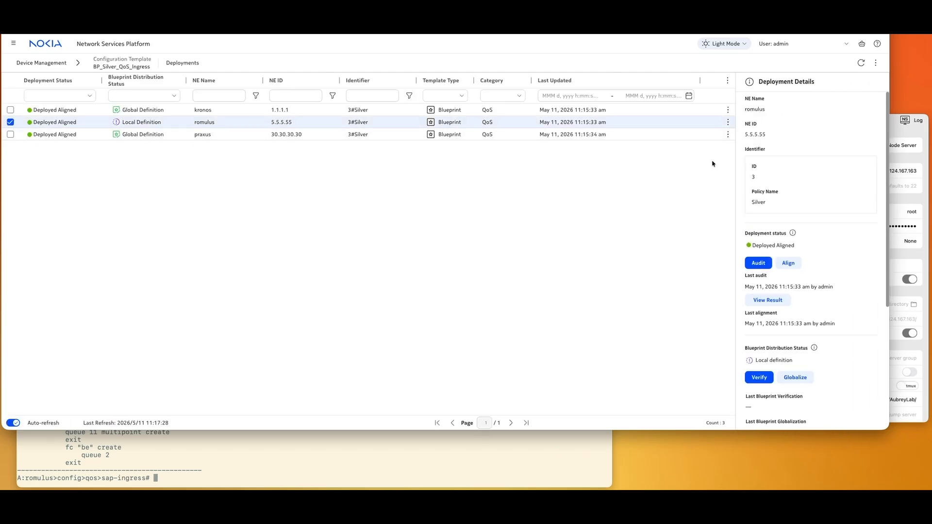
{"action": "left_click", "coordinate": [795, 377]}
{"action": "left_click", "coordinate": [496, 256]}
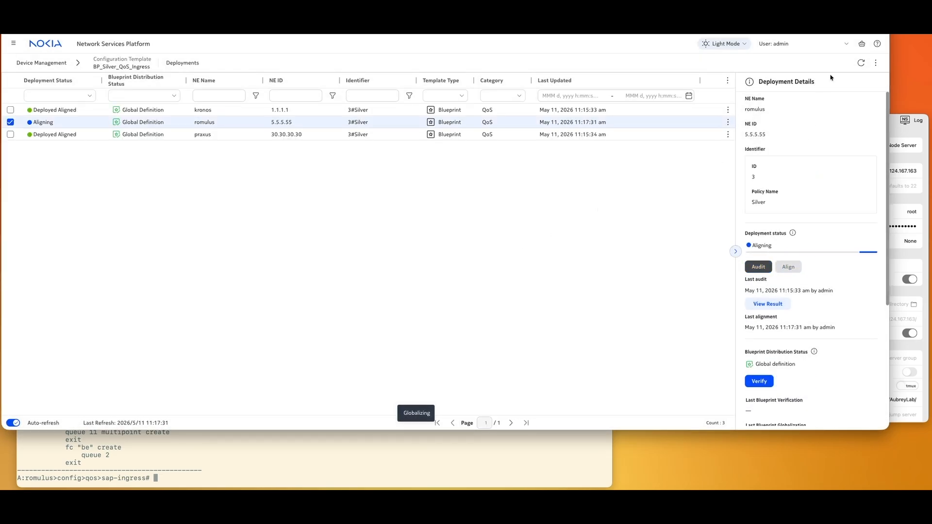
{"action": "left_click", "coordinate": [861, 63]}
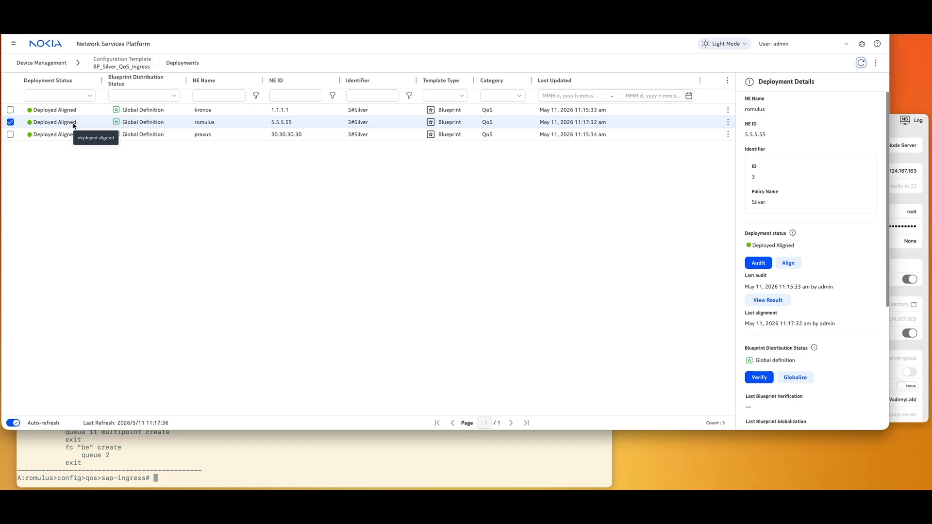
- Re-run info on romulus to confirm the modified description is gone, then return to templates
{"action": "left_click", "coordinate": [211, 451]}
{"action": "type", "text": "info"}
{"action": "key", "text": "Return"}
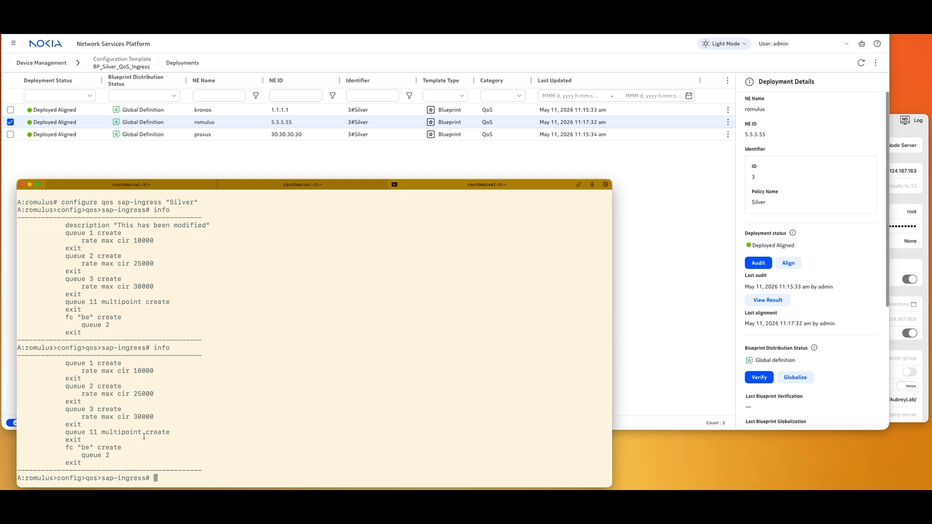
{"action": "left_click", "coordinate": [49, 65]}
{"action": "left_click", "coordinate": [49, 65]}
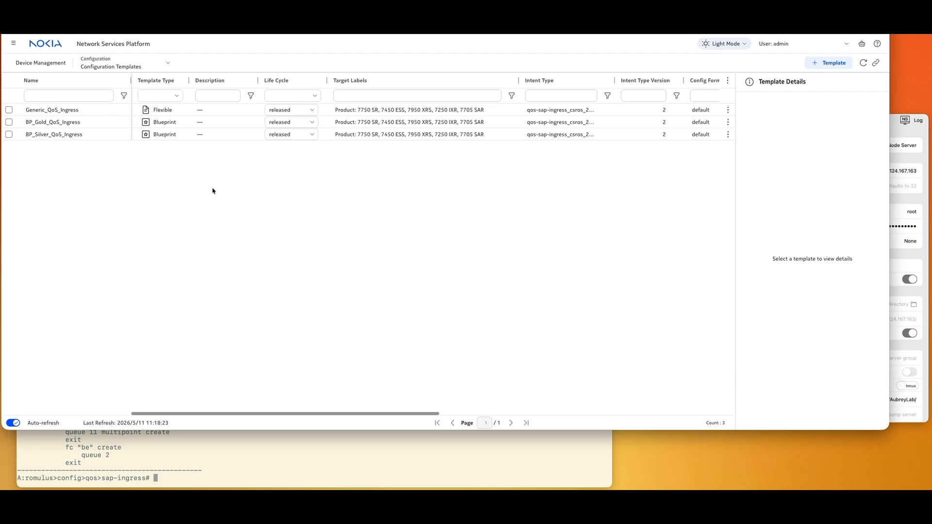
- Open the Gold SAP ingress policy form of BP_Gold_QoS_Ingress for editing
{"action": "left_click", "coordinate": [116, 122]}
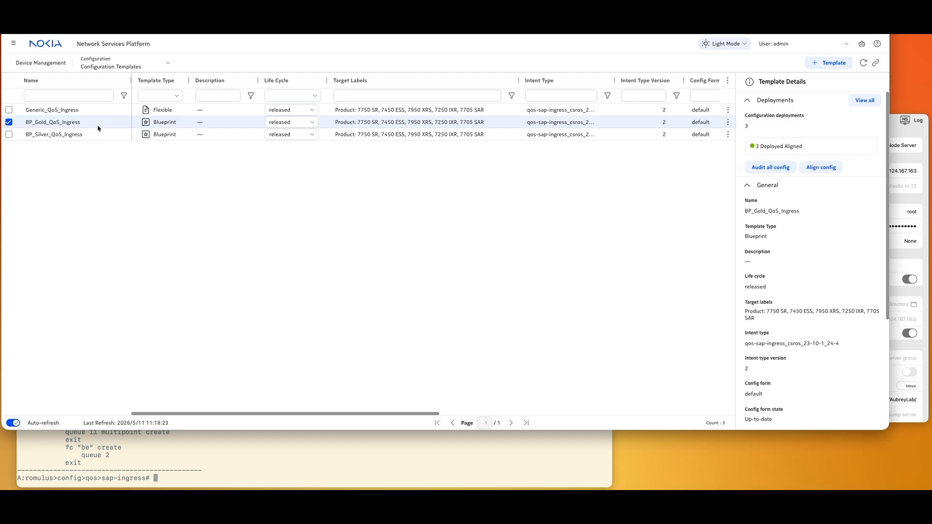
{"action": "left_click", "coordinate": [728, 123]}
{"action": "left_click", "coordinate": [672, 170]}
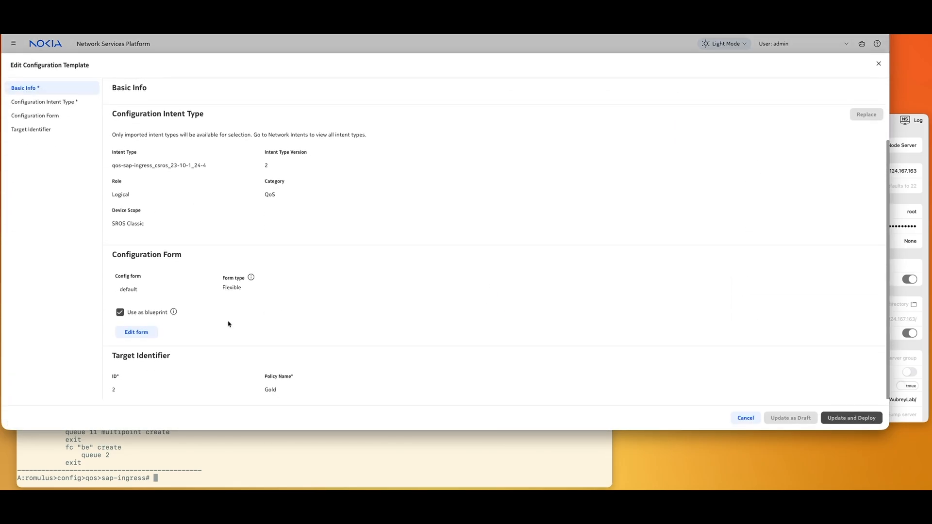
{"action": "left_click", "coordinate": [136, 327]}
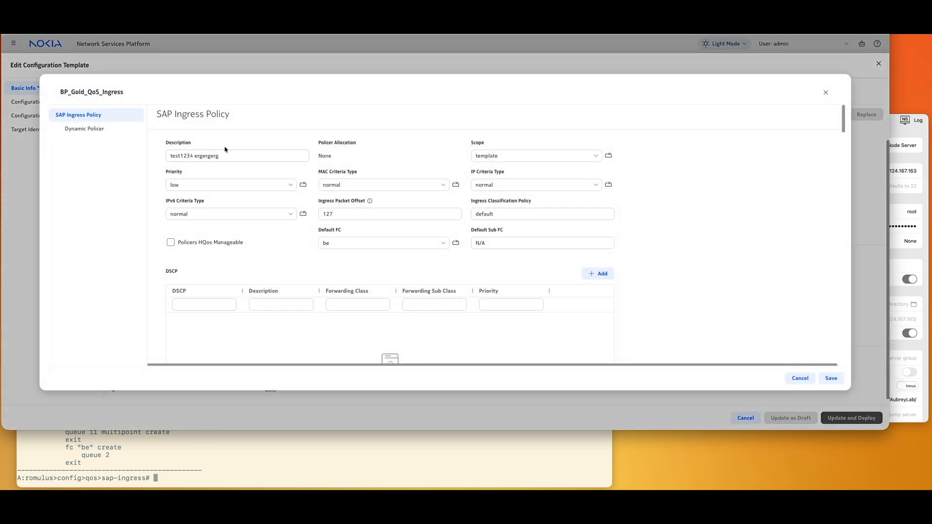
- Replace the Gold policy description with new text, save, then update and deploy the template
{"action": "left_click", "coordinate": [233, 156]}
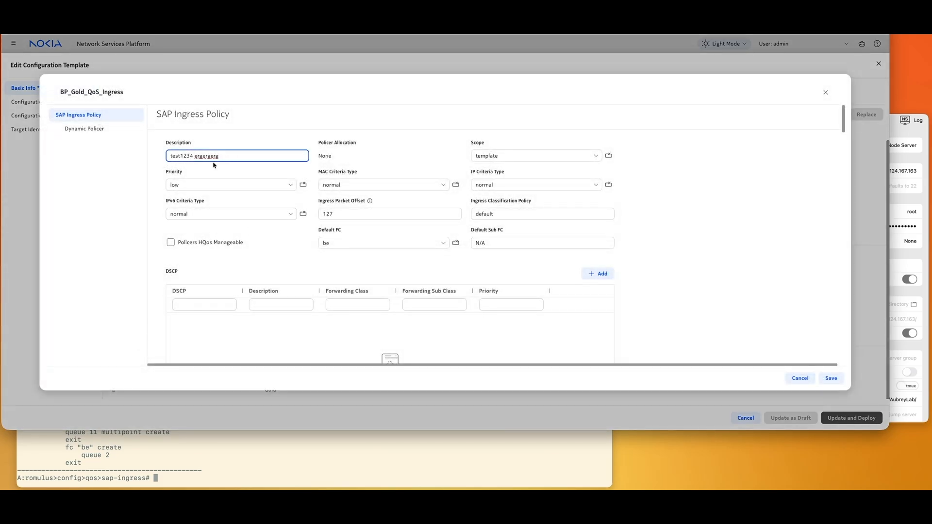
{"action": "left_click_drag", "start_coordinate": [228, 155], "coordinate": [168, 155]}
{"action": "scroll", "coordinate": [168, 156], "scroll_direction": "down", "scroll_amount": 1}
{"action": "scroll", "coordinate": [168, 155], "scroll_direction": "down", "scroll_amount": 5}
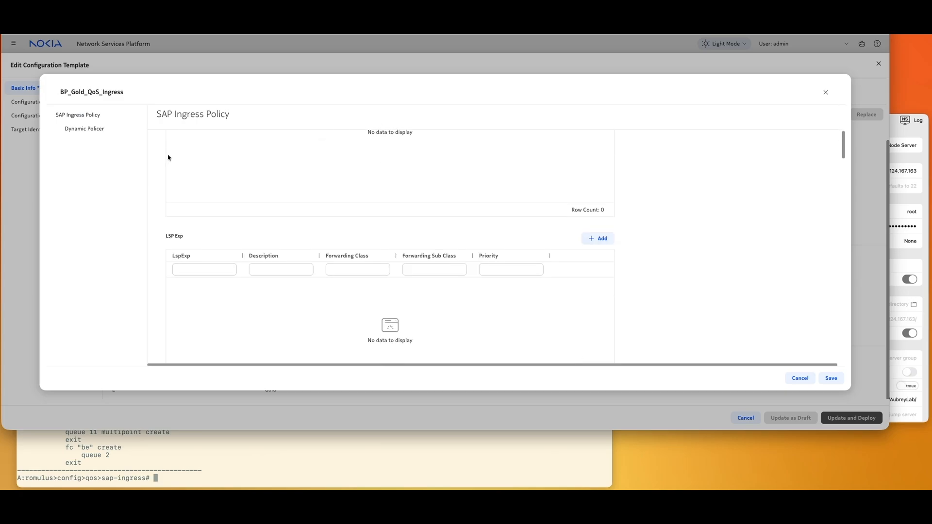
{"action": "scroll", "coordinate": [226, 189], "scroll_direction": "up", "scroll_amount": 6}
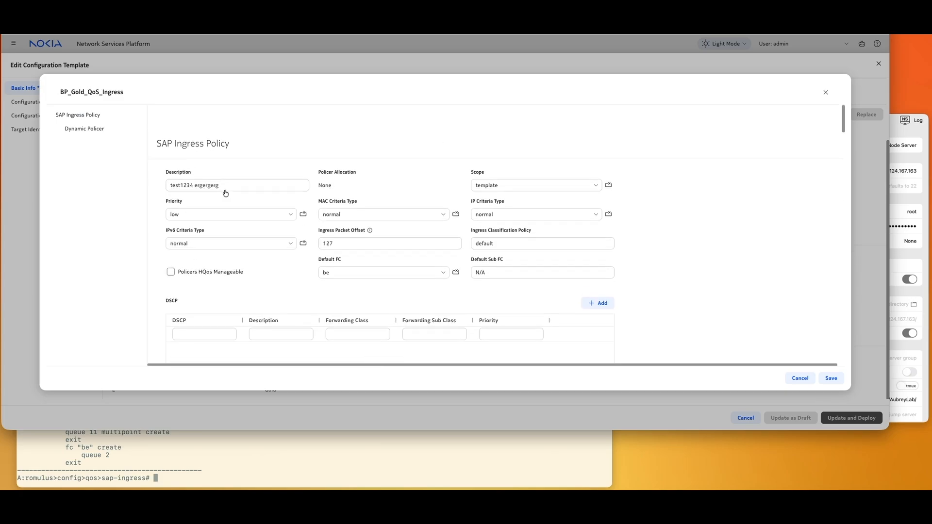
{"action": "scroll", "coordinate": [225, 191], "scroll_direction": "down", "scroll_amount": 1}
{"action": "left_click_drag", "start_coordinate": [221, 156], "coordinate": [159, 156]}
{"action": "type", "text": "S"}
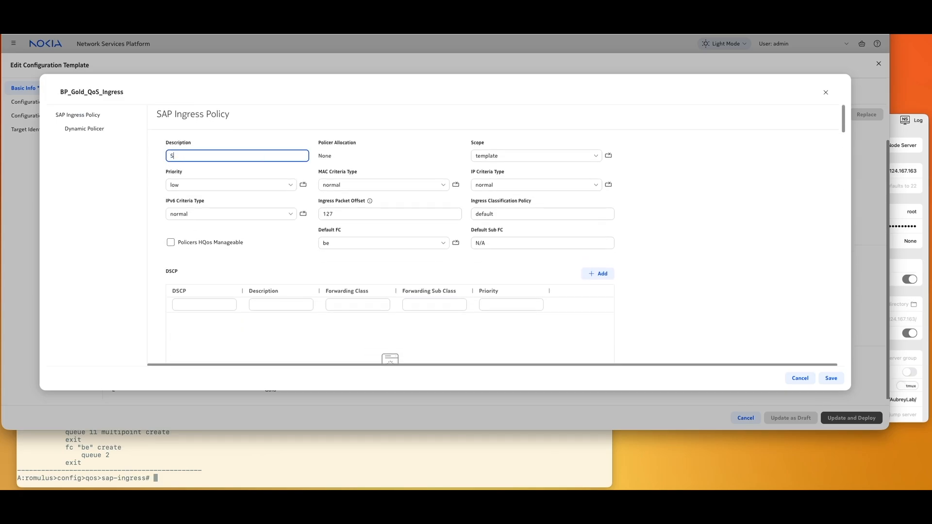
{"action": "type", "text": "teve Was here"}
{"action": "scroll", "coordinate": [630, 265], "scroll_direction": "down", "scroll_amount": 4}
{"action": "scroll", "coordinate": [625, 266], "scroll_direction": "up", "scroll_amount": 5}
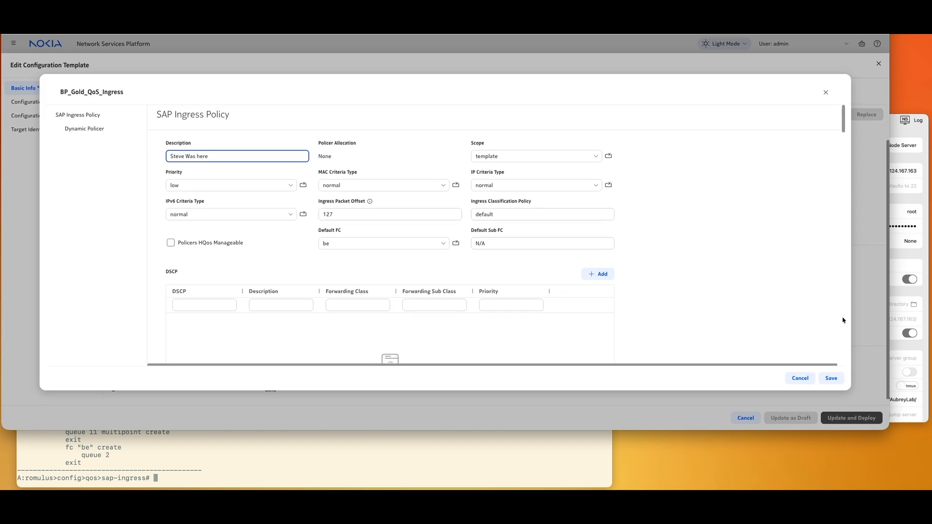
{"action": "left_click", "coordinate": [831, 379]}
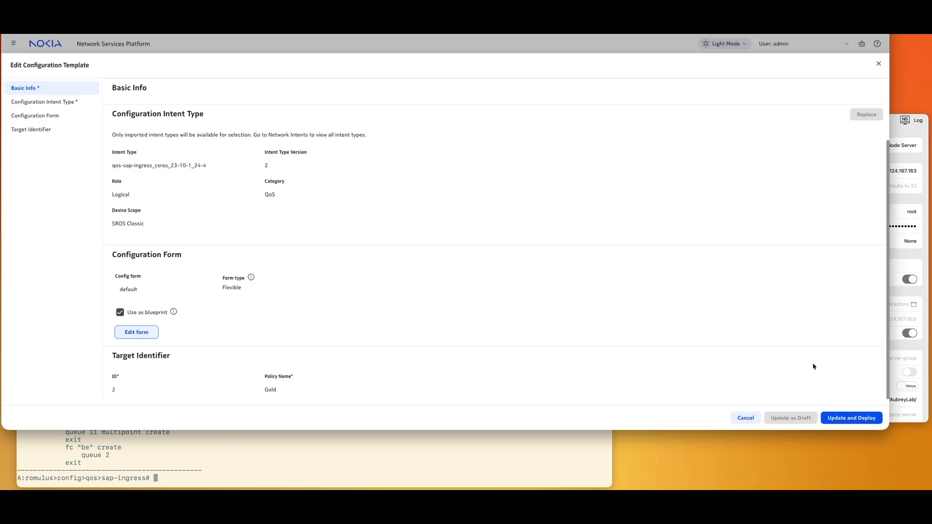
{"action": "left_click", "coordinate": [857, 422]}
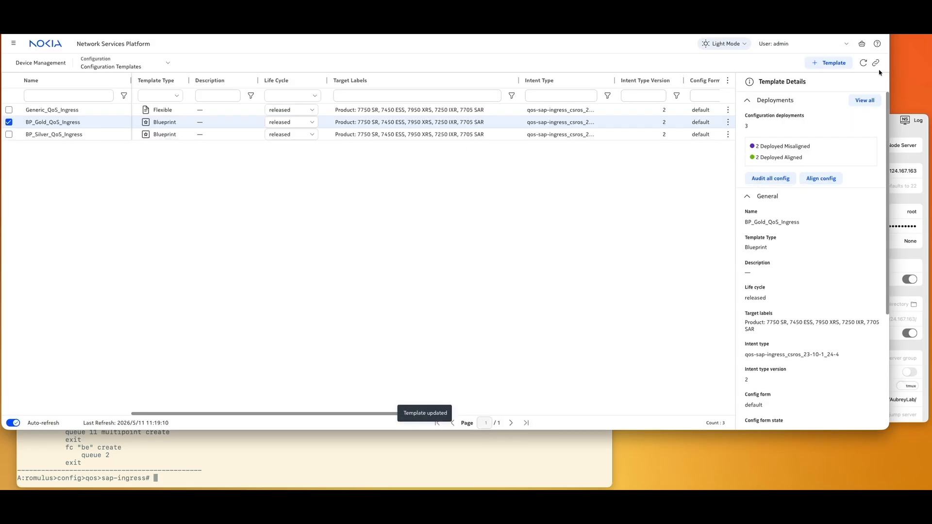
- Confirm the new description under sap-ingress "Gold" on romulus, then open BP_Gold_QoS_Ingress deployments
{"action": "left_click", "coordinate": [864, 63]}
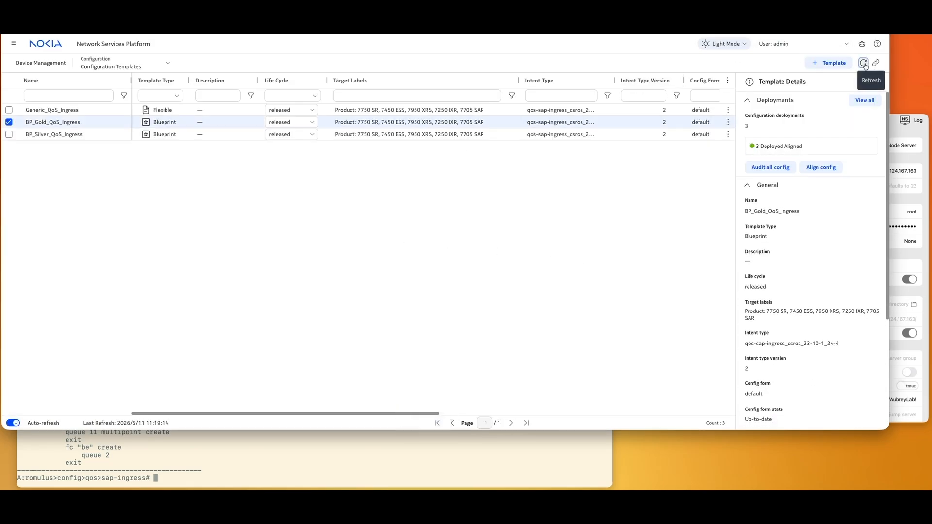
{"action": "left_click", "coordinate": [288, 454]}
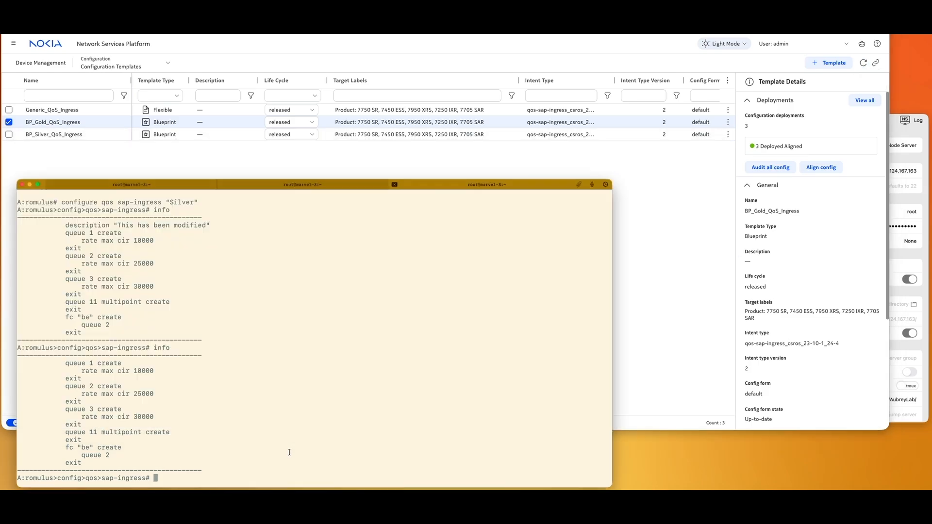
{"action": "type", "text": "back"}
{"action": "key", "text": "Return"}
{"action": "type", "text": "sap-i"}
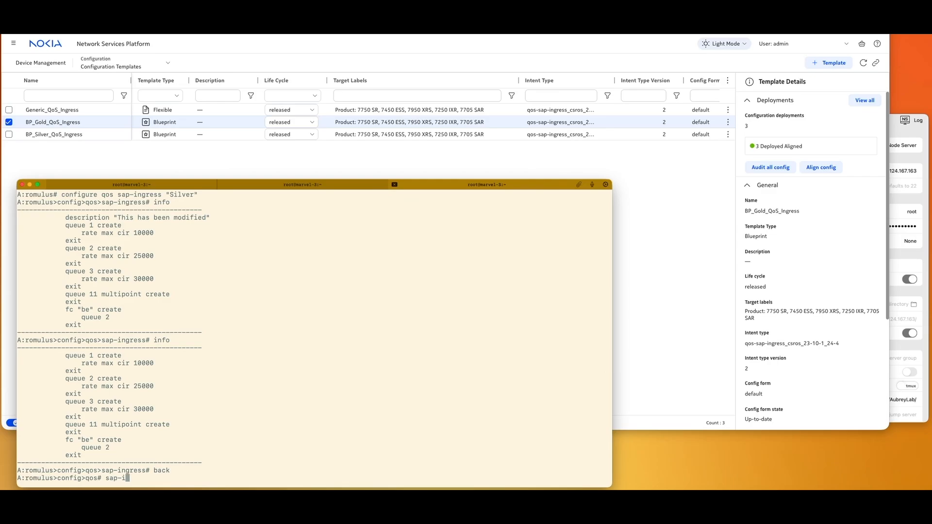
{"action": "type", "text": "ngress \"Gold\""}
{"action": "key", "text": "Return"}
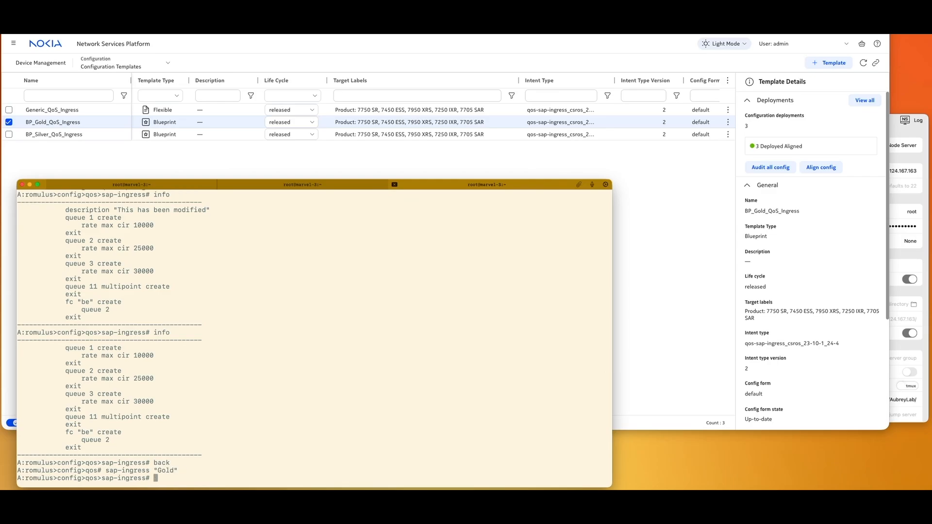
{"action": "type", "text": "info"}
{"action": "key", "text": "Return"}
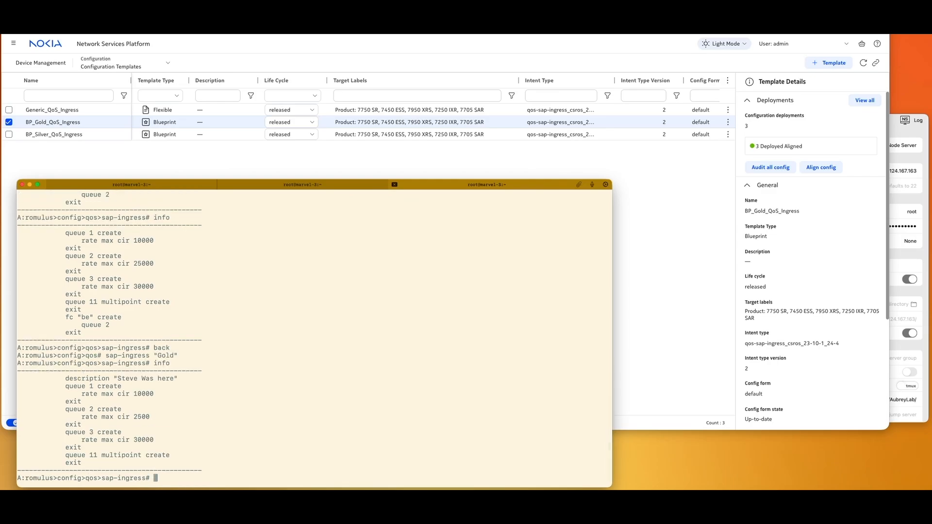
{"action": "left_click_drag", "start_coordinate": [66, 379], "coordinate": [183, 379]}
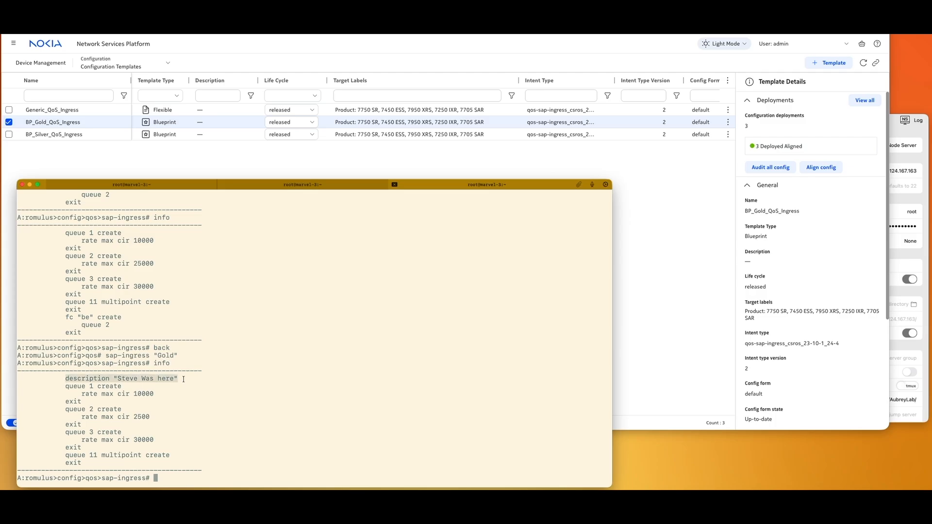
{"action": "double_click", "coordinate": [187, 124]}
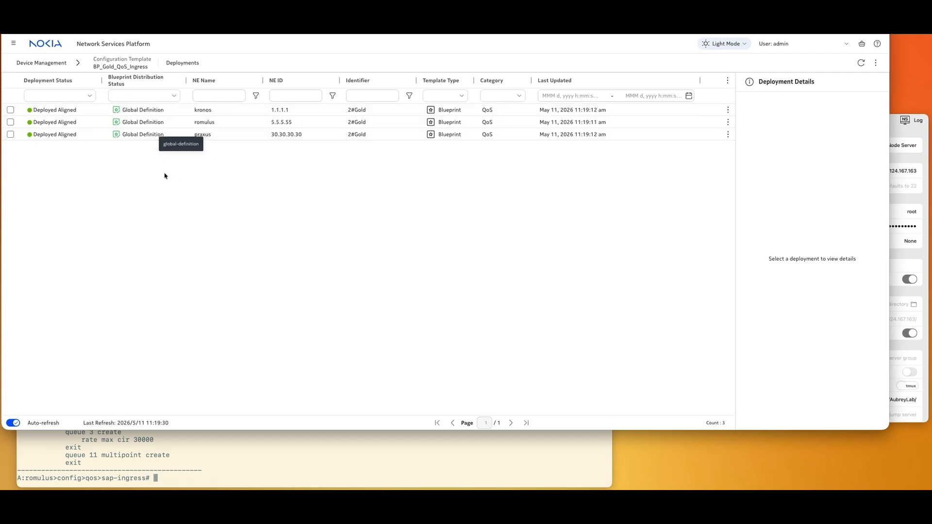
- Show the praxus Gold deployment details (NE 30.30.30.30) and its actions menu
{"action": "left_click", "coordinate": [141, 124]}
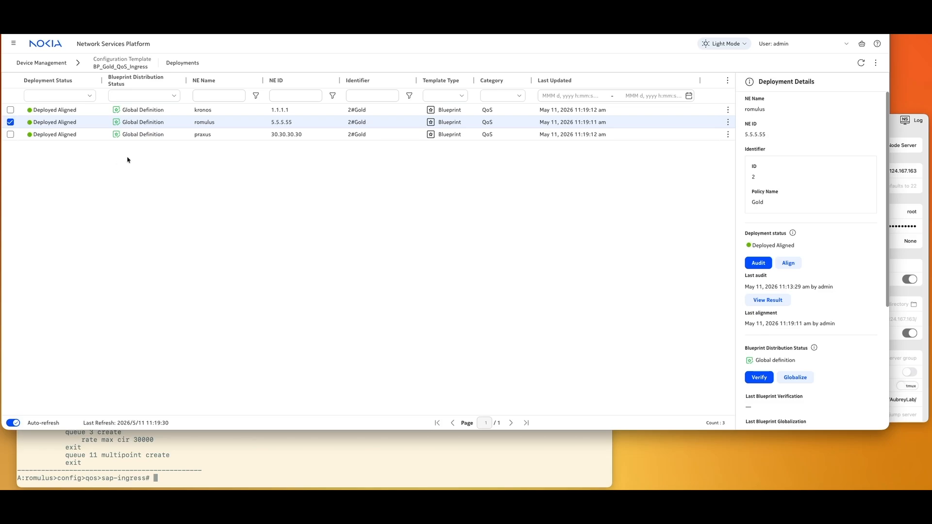
{"action": "left_click", "coordinate": [167, 135]}
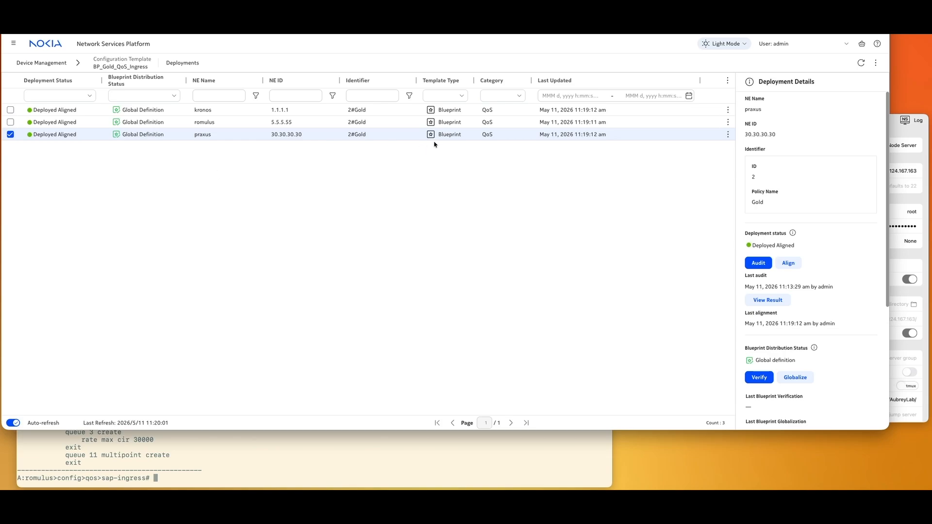
{"action": "left_click", "coordinate": [728, 135]}
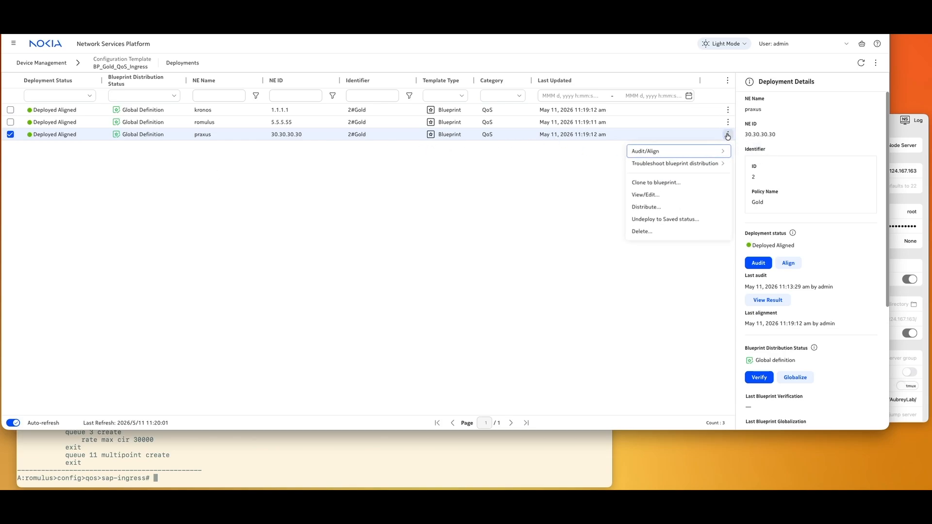
- Override the praxus deployment's Gold description with new text, update, deploy and refresh
{"action": "left_click", "coordinate": [656, 199]}
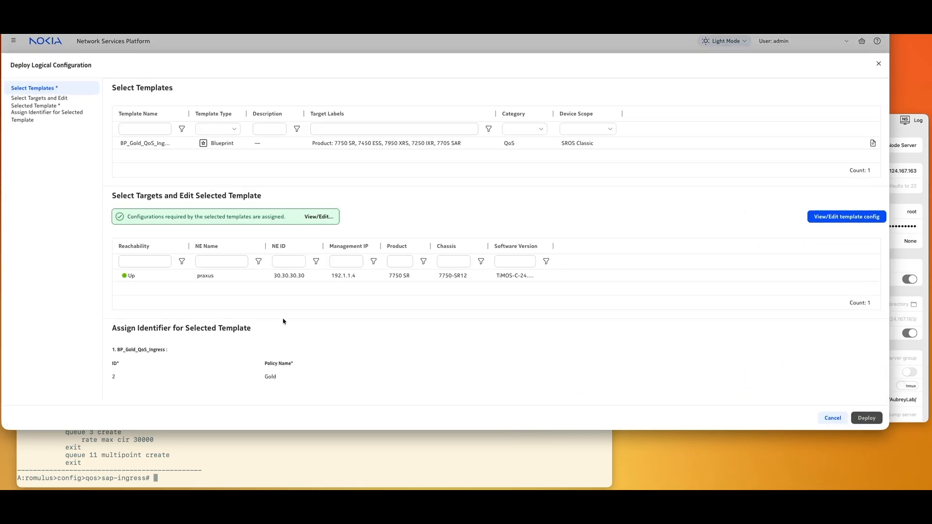
{"action": "left_click", "coordinate": [824, 217]}
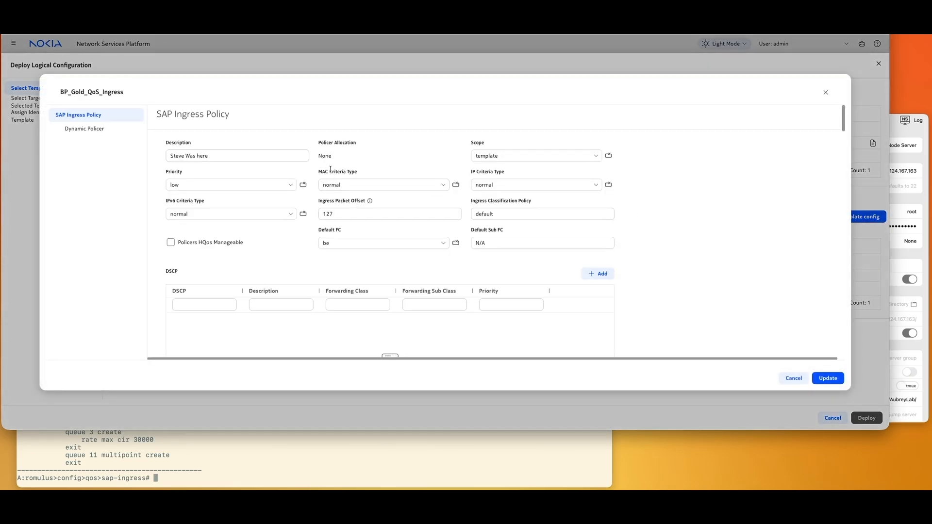
{"action": "left_click_drag", "start_coordinate": [230, 154], "coordinate": [168, 155]}
{"action": "type", "text": "Fred was here"}
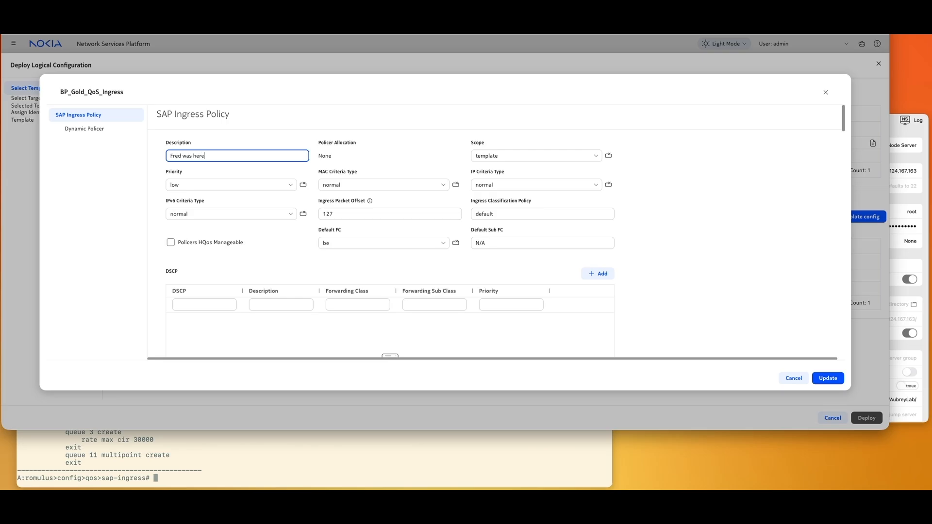
{"action": "left_click", "coordinate": [828, 379]}
{"action": "left_click", "coordinate": [863, 415]}
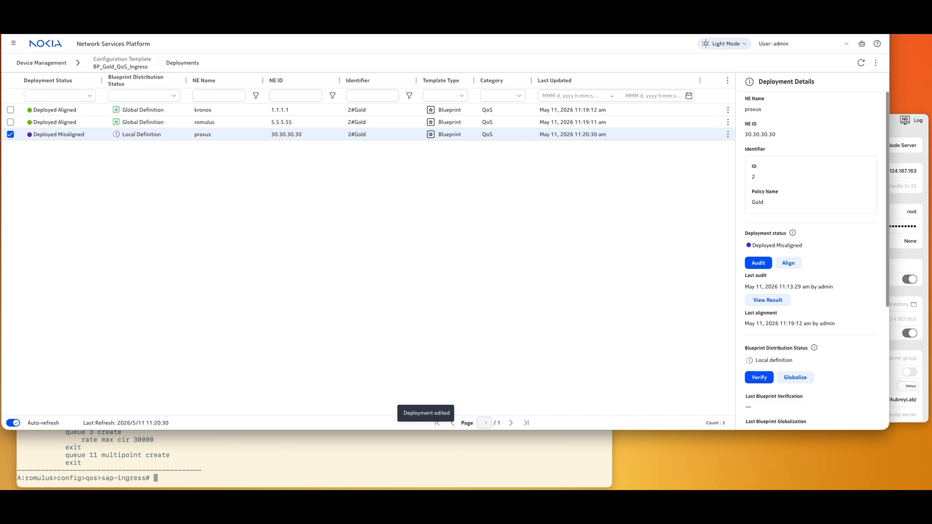
{"action": "left_click", "coordinate": [861, 66]}
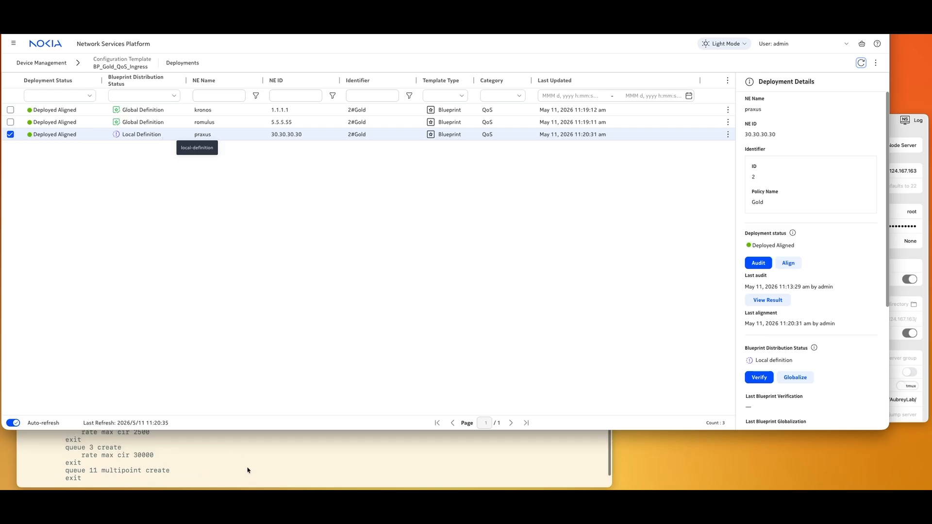
- Run info on the praxus session to check the new description, then return to Configuration Templates
{"action": "left_click", "coordinate": [249, 468]}
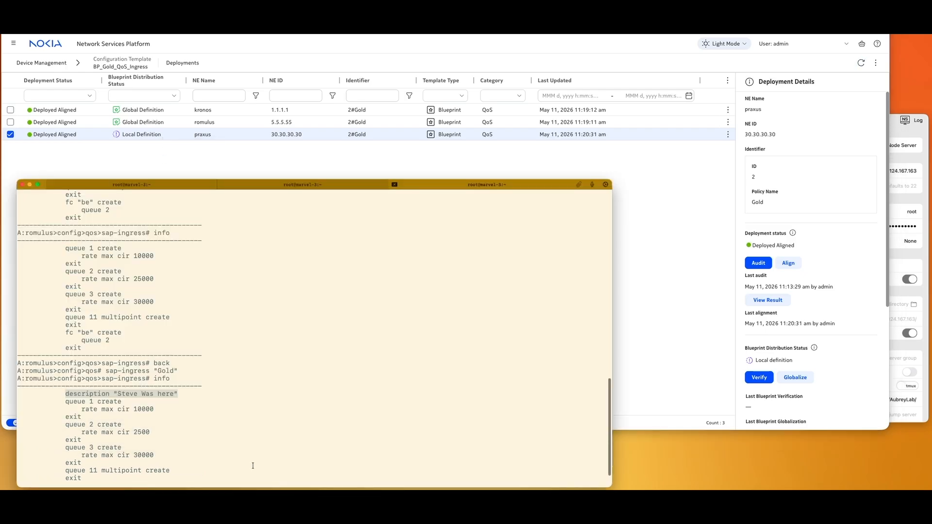
{"action": "left_click", "coordinate": [285, 187]}
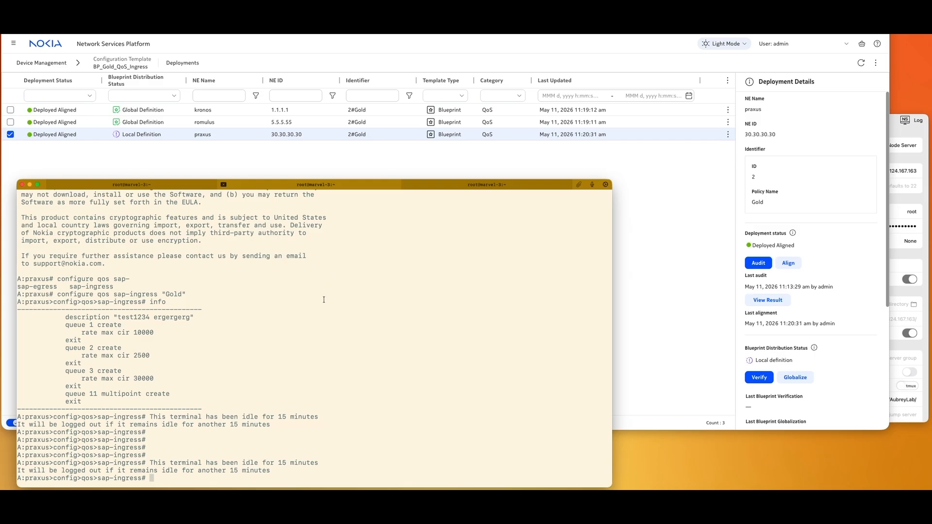
{"action": "type", "text": "info"}
{"action": "key", "text": "Return"}
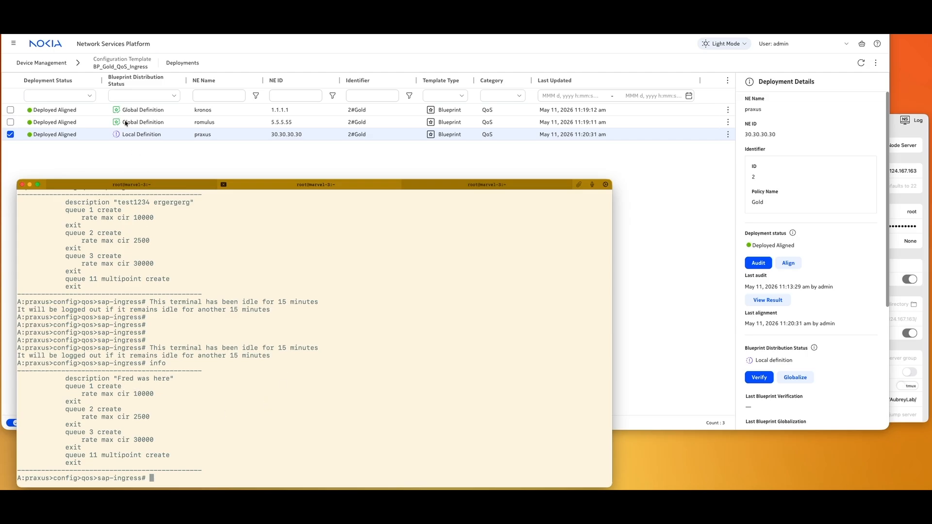
{"action": "left_click", "coordinate": [45, 65]}
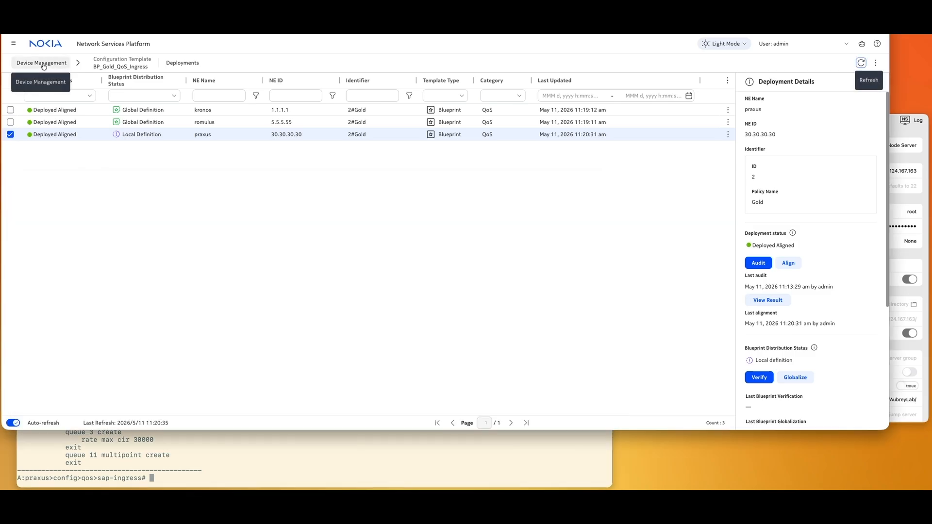
{"action": "left_click", "coordinate": [43, 66]}
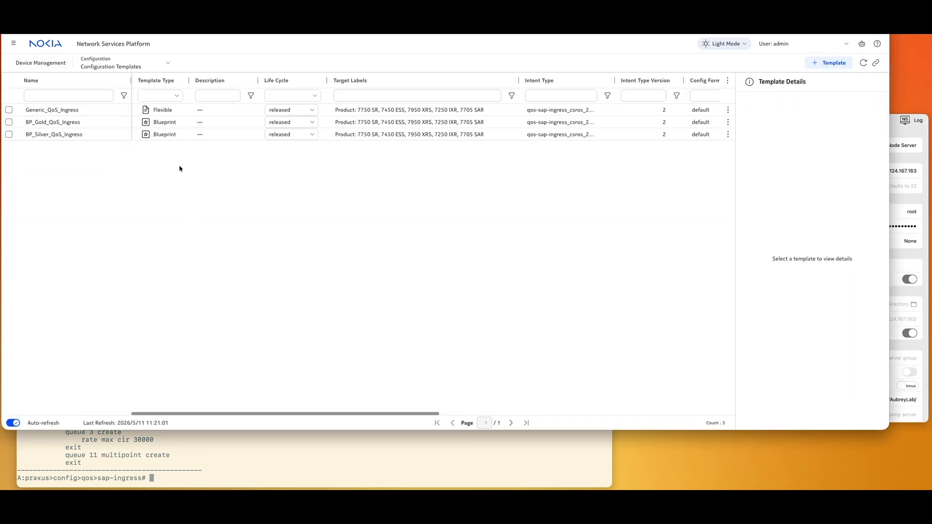
- Open the BP_Gold_QoS_Ingress template's ingress policy form for editing
{"action": "left_click", "coordinate": [101, 123]}
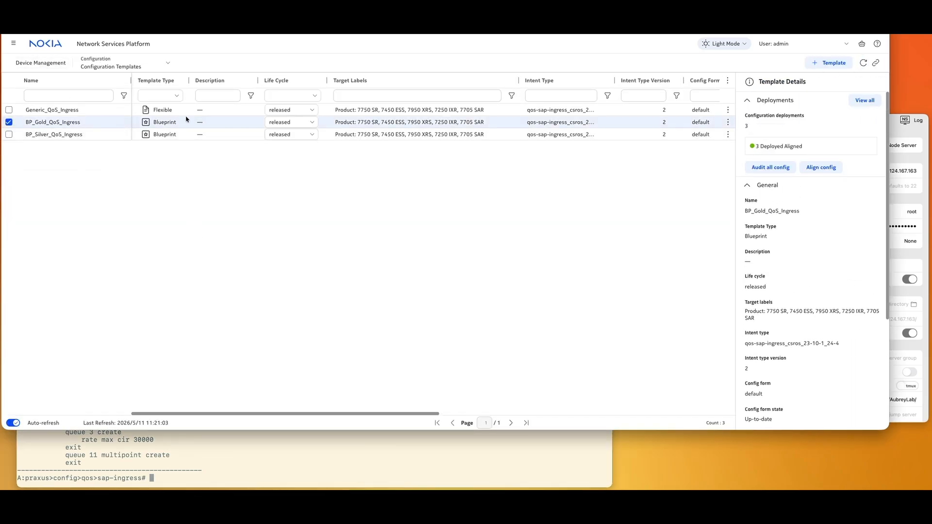
{"action": "left_click", "coordinate": [728, 123]}
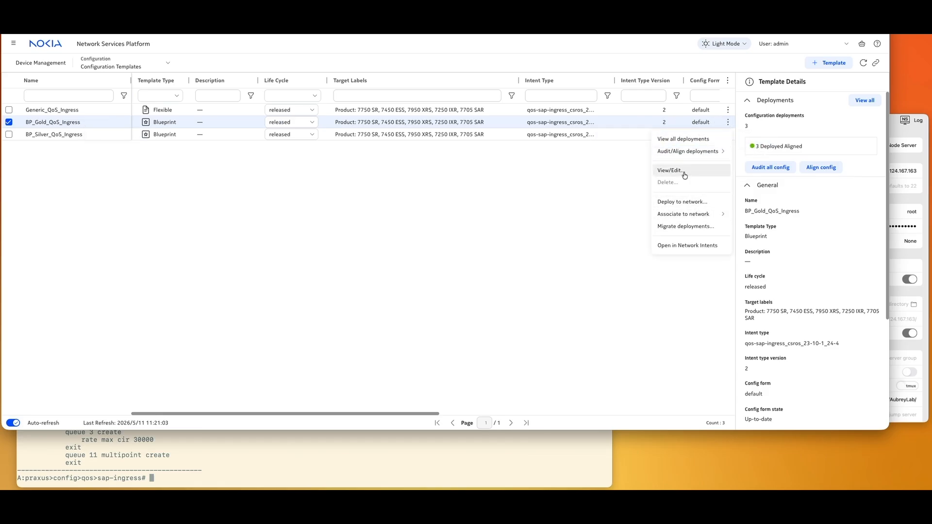
{"action": "left_click", "coordinate": [682, 171]}
{"action": "scroll", "coordinate": [312, 257], "scroll_direction": "down", "scroll_amount": 2}
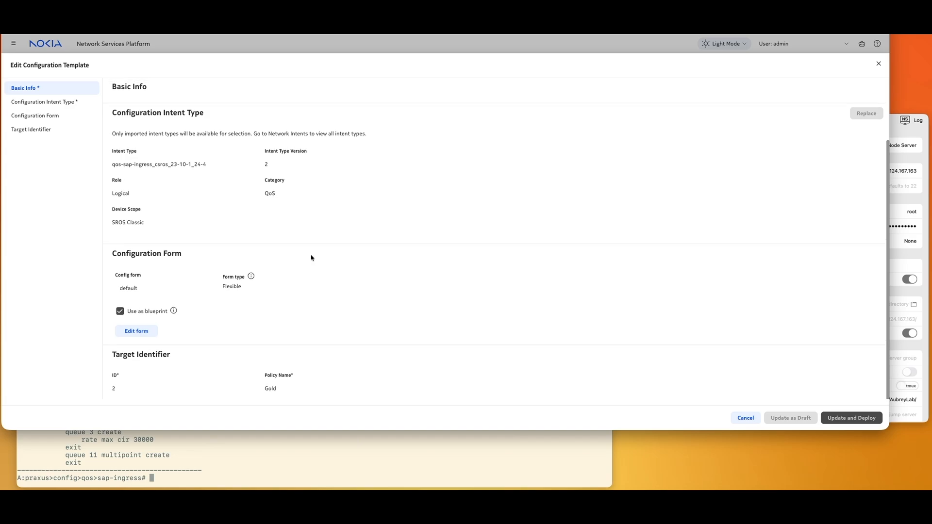
{"action": "left_click", "coordinate": [127, 333]}
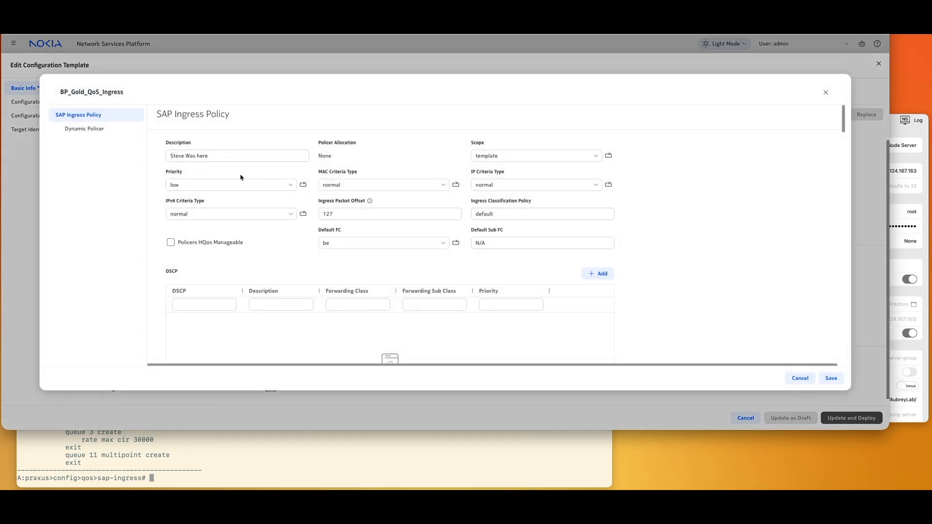
- Append 'test' to the Gold description, save the form, and update and deploy the template
{"action": "left_click", "coordinate": [217, 158]}
{"action": "type", "text": "test"}
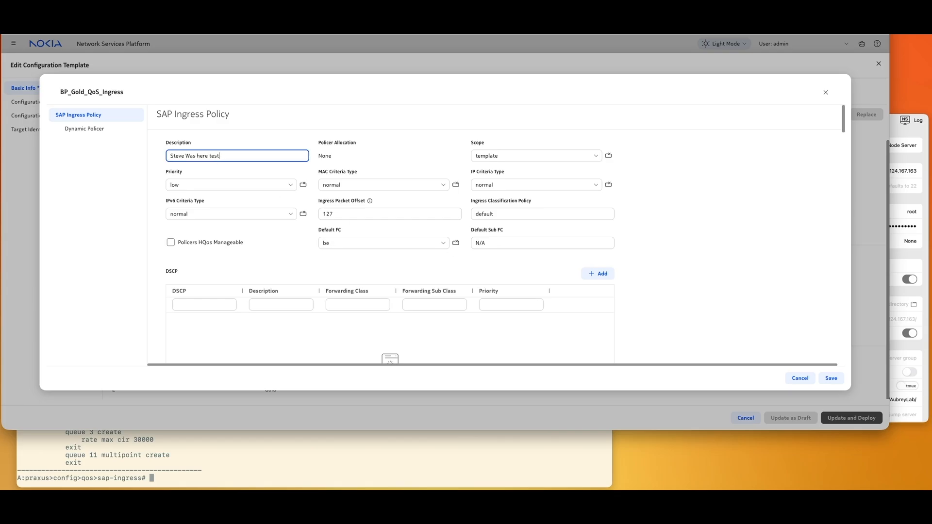
{"action": "left_click", "coordinate": [841, 383]}
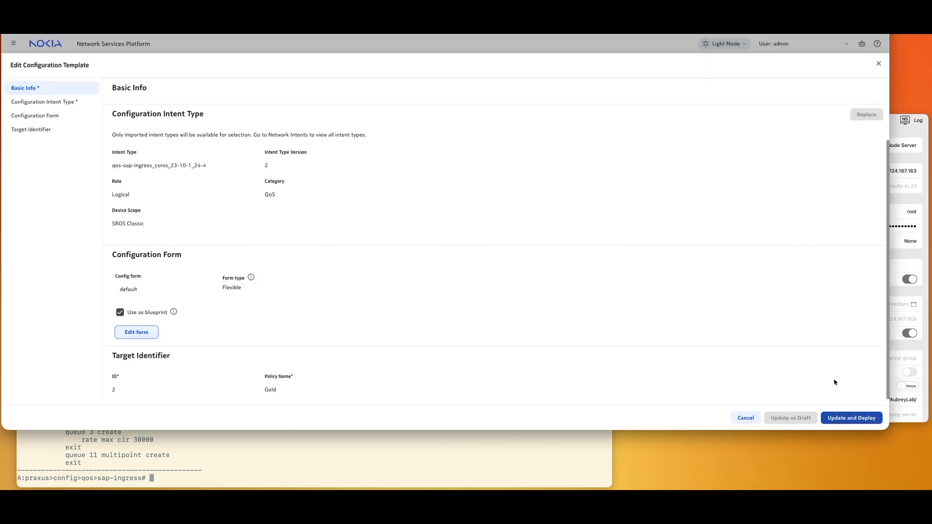
{"action": "left_click", "coordinate": [864, 419]}
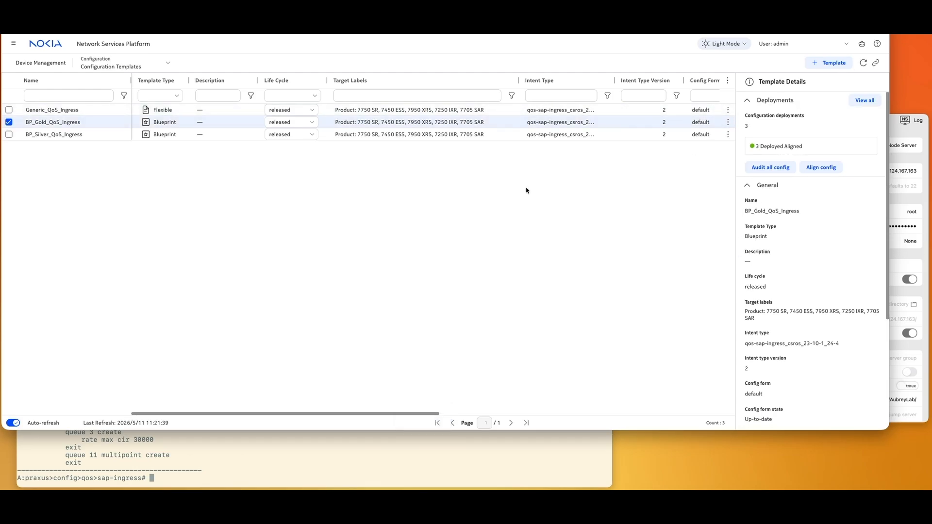
{"action": "left_click", "coordinate": [235, 458]}
- Display the Gold sap-ingress policy configuration on praxus and on romulus
{"action": "type", "text": "info"}
{"action": "key", "text": "Return"}
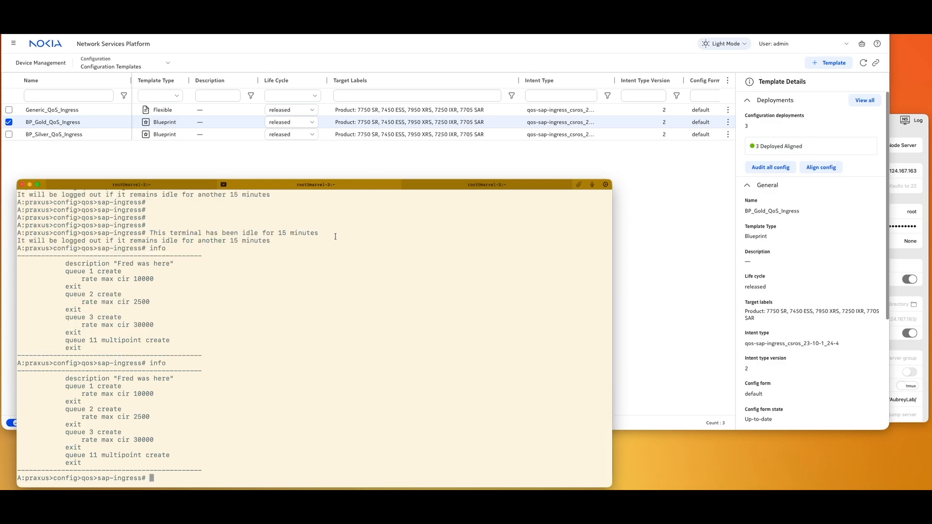
{"action": "left_click", "coordinate": [476, 187]}
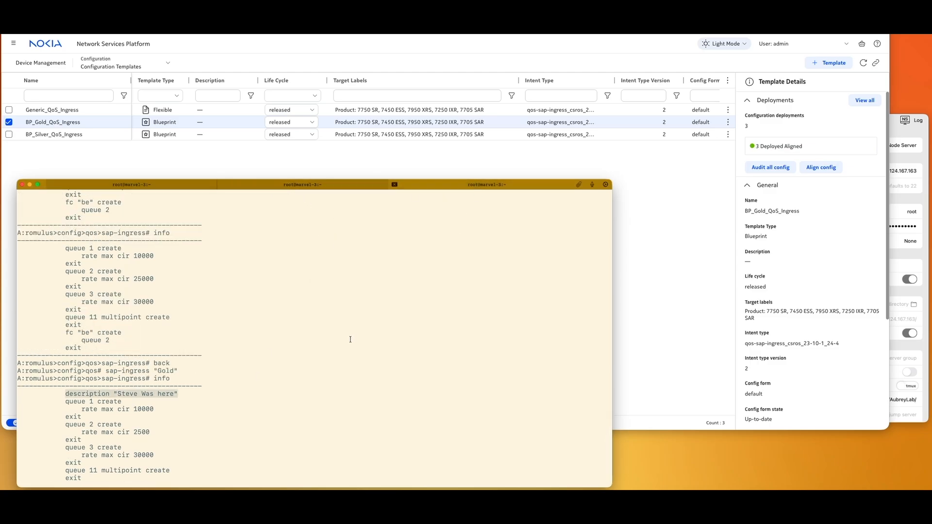
{"action": "left_click", "coordinate": [158, 185]}
{"action": "left_click_drag", "start_coordinate": [493, 189], "coordinate": [494, 156]}
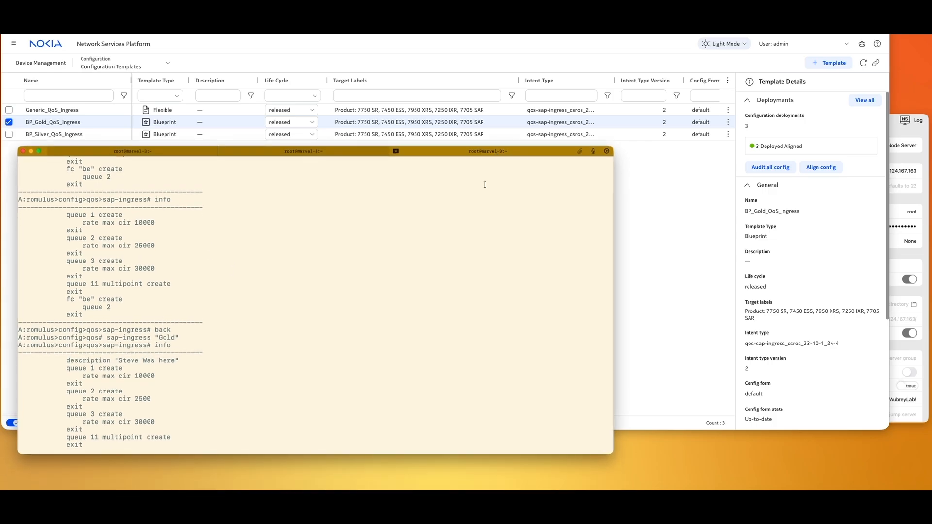
{"action": "scroll", "coordinate": [413, 294], "scroll_direction": "down", "scroll_amount": 1}
{"action": "type", "text": "info"}
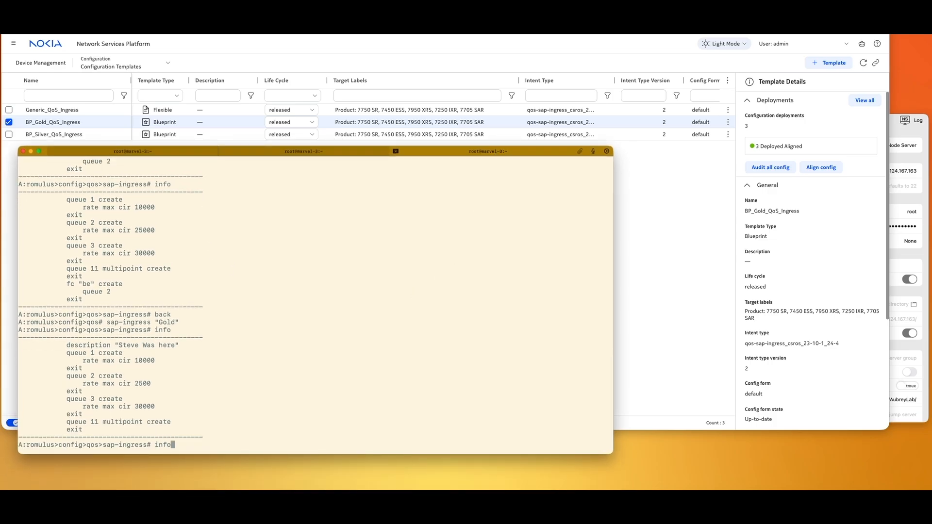
{"action": "key", "text": "Return"}
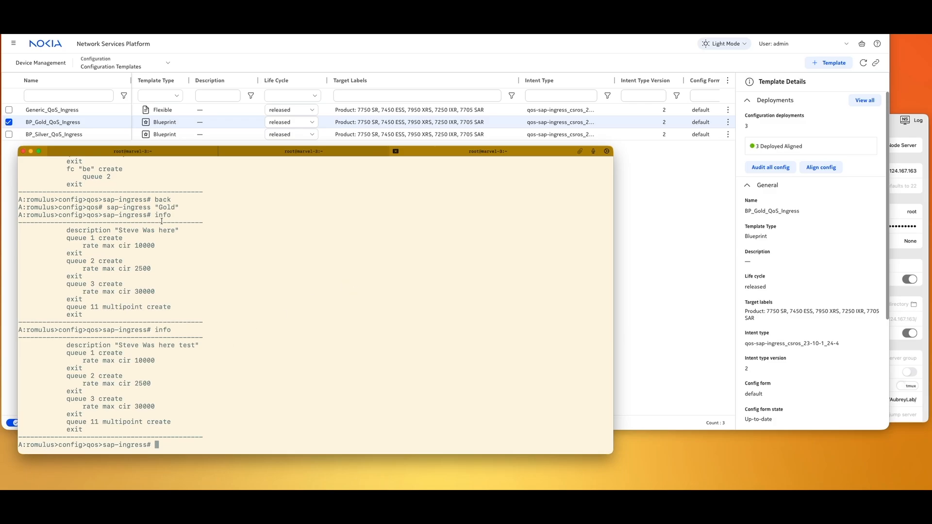
- Reconnect to kronos and show its Gold sap-ingress policy with description 'Steve Was here test'
{"action": "left_click", "coordinate": [128, 151]}
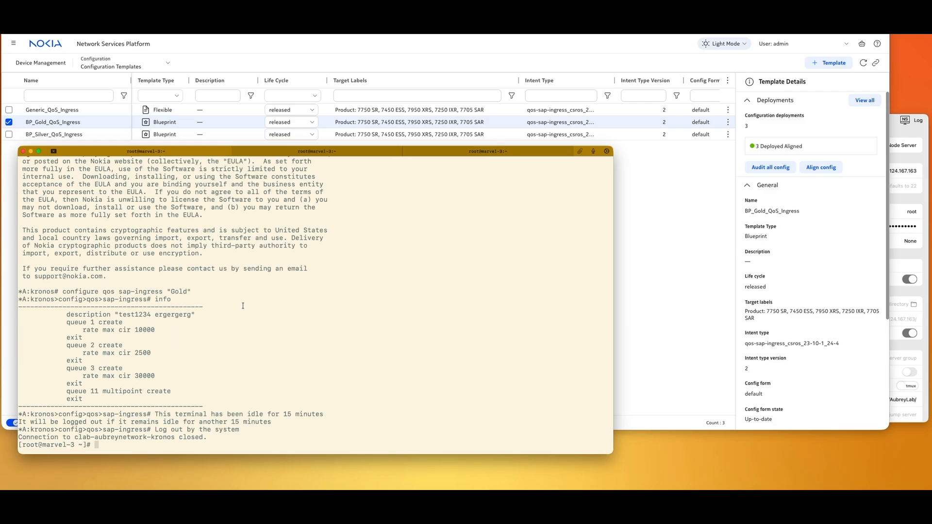
{"action": "key", "text": "super+v"}
{"action": "key", "text": "Return"}
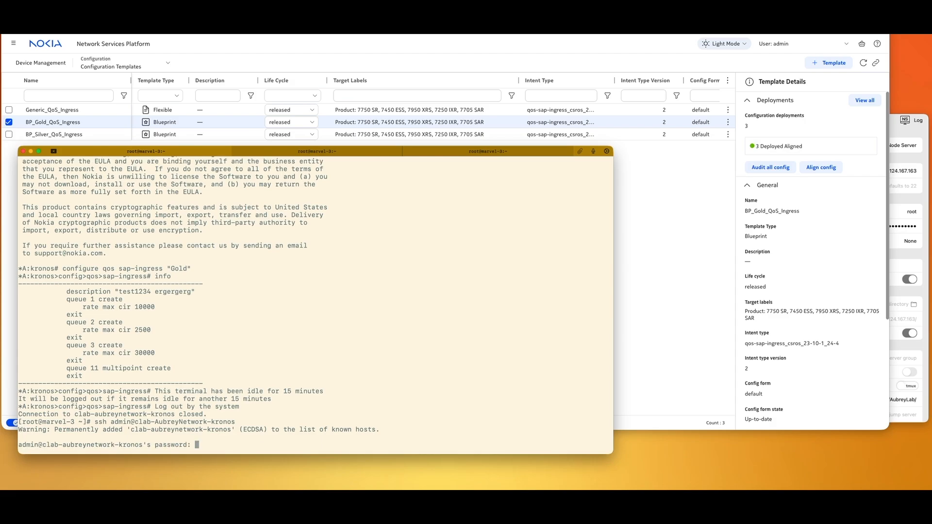
{"action": "key", "text": "Return"}
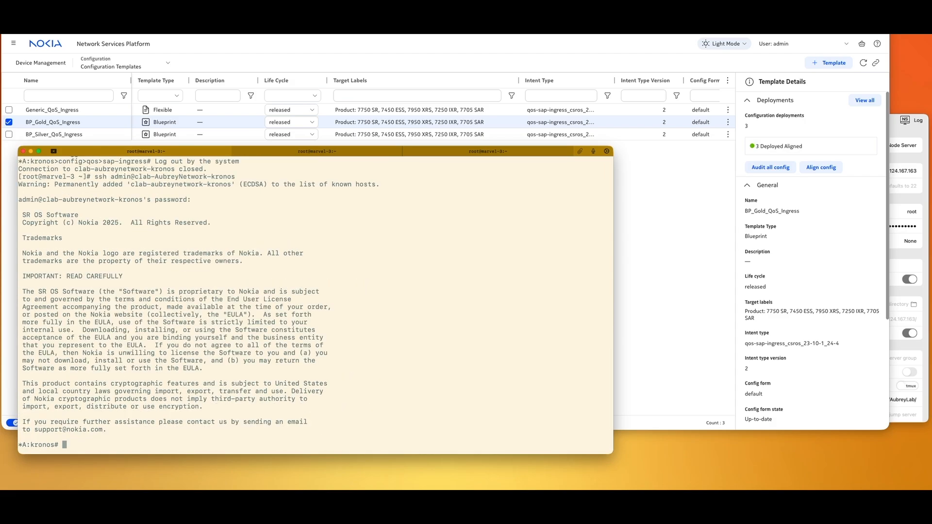
{"action": "type", "text": "configure qos sap-ingress \"Gold\""}
{"action": "key", "text": "Return"}
{"action": "type", "text": "info"}
{"action": "key", "text": "Return"}
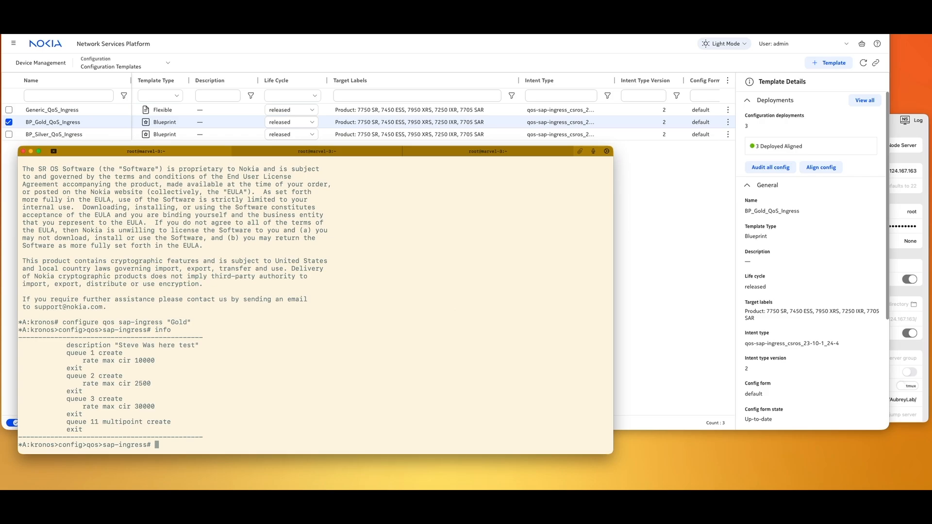
{"action": "left_click", "coordinate": [624, 204]}
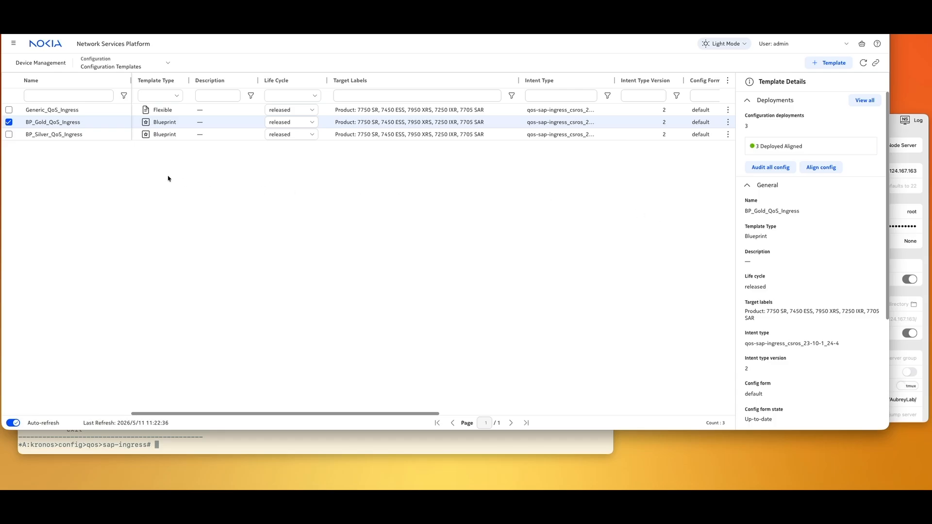
- Globalize praxus's BP_Gold_QoS_Ingress deployment and refresh the deployment statuses
{"action": "double_click", "coordinate": [103, 123]}
{"action": "left_click", "coordinate": [138, 135]}
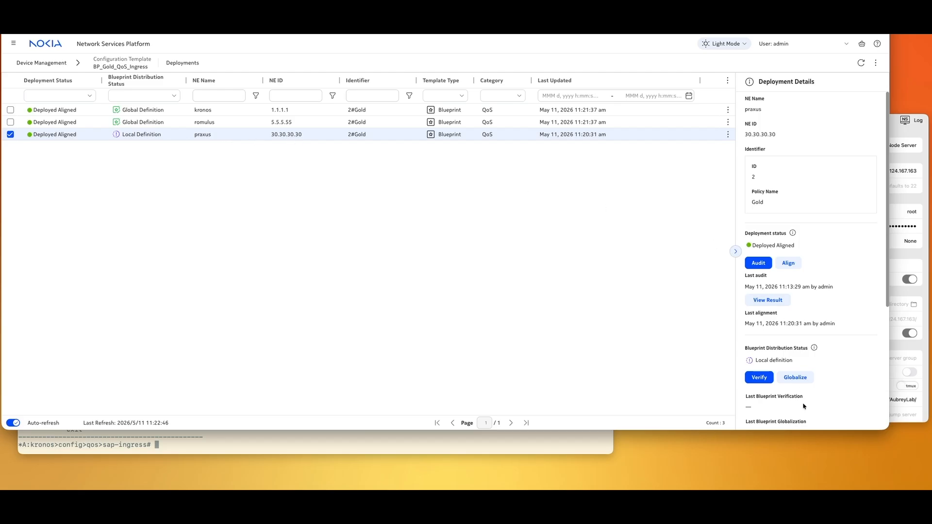
{"action": "left_click", "coordinate": [796, 378]}
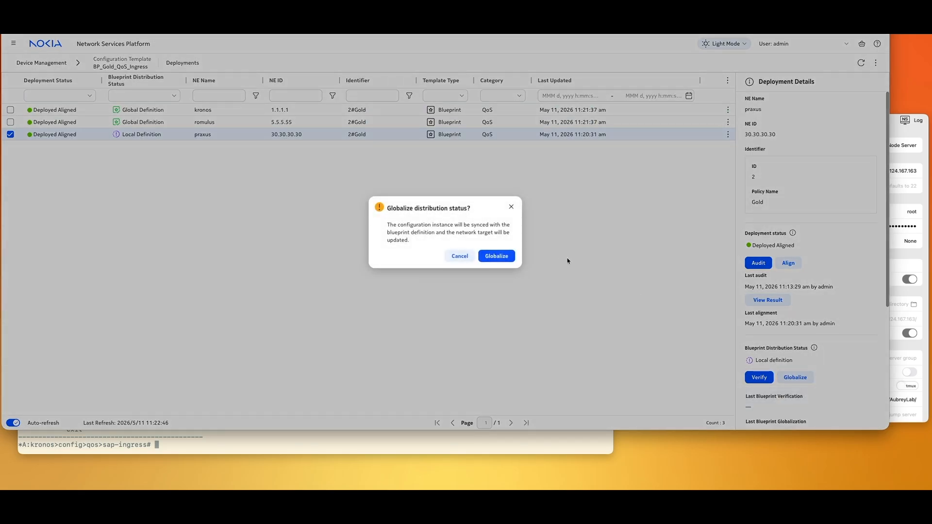
{"action": "left_click", "coordinate": [507, 257]}
{"action": "left_click", "coordinate": [860, 62]}
- Show praxus's Gold policy configuration, confirming the 'Steve Was here test' description
{"action": "left_click", "coordinate": [155, 443]}
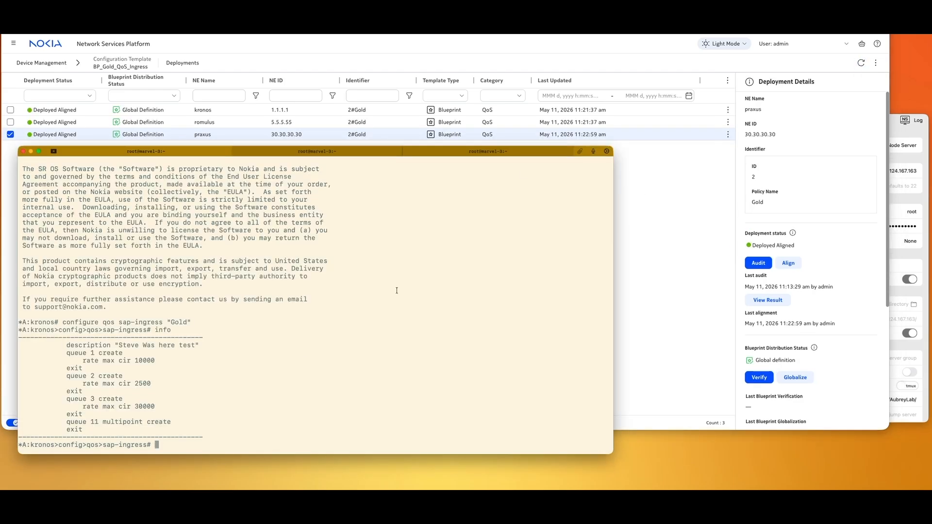
{"action": "left_click", "coordinate": [518, 152]}
{"action": "type", "text": "in"}
{"action": "key", "text": "BackSpace"}
{"action": "key", "text": "BackSpace"}
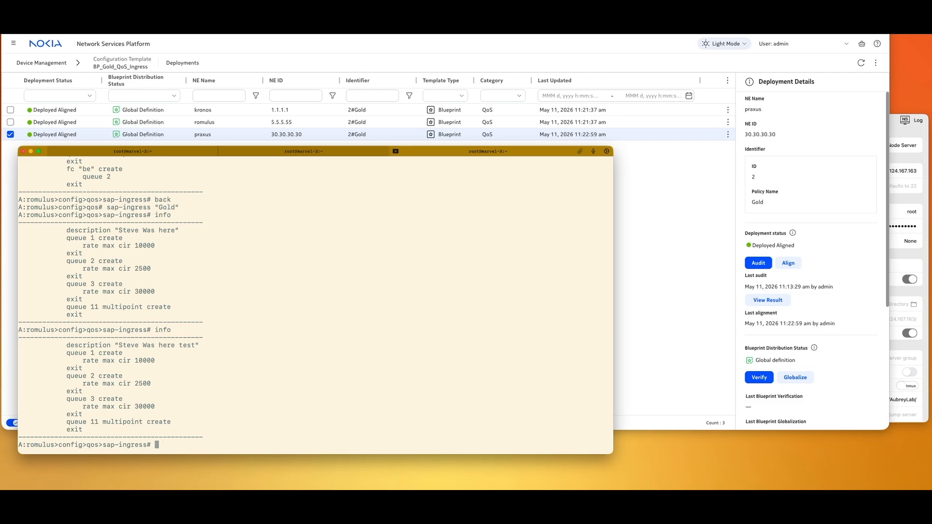
{"action": "left_click", "coordinate": [316, 152]}
{"action": "type", "text": "info"}
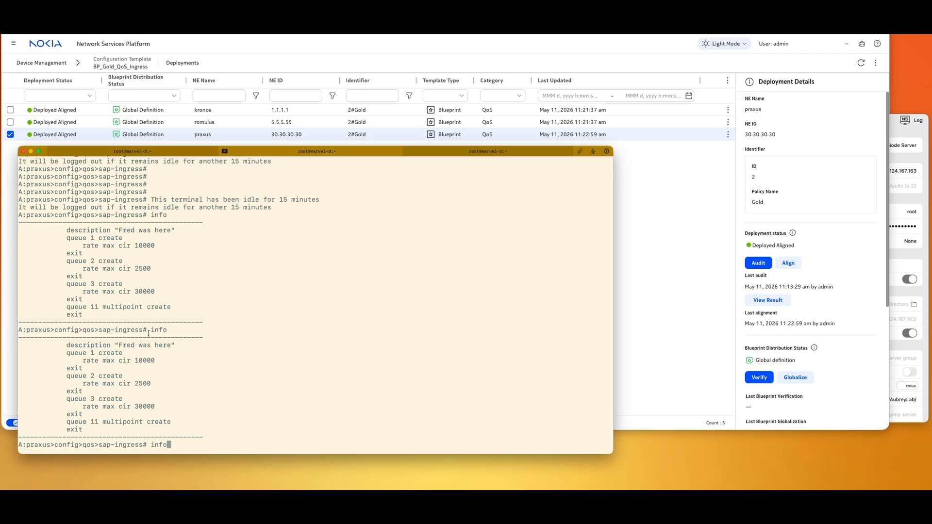
{"action": "key", "text": "Return"}
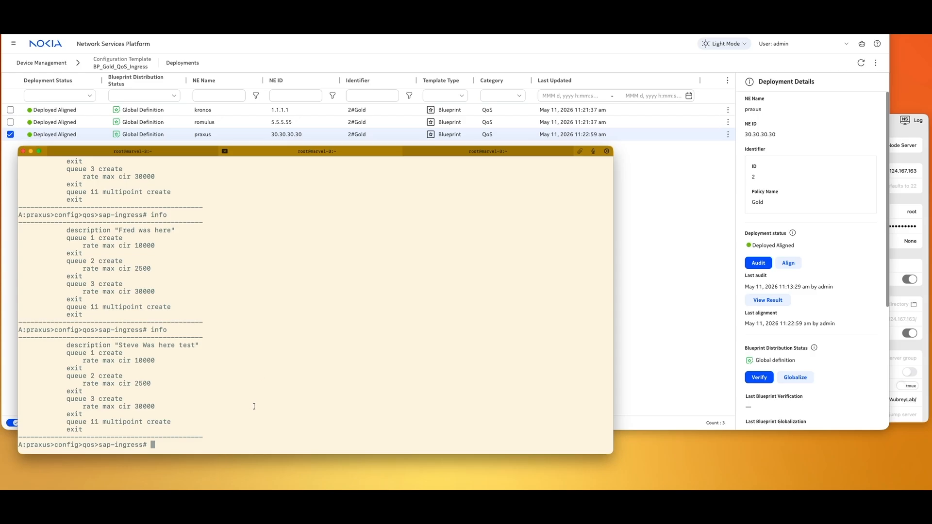
- Change praxus's Gold sap-ingress description to 'dave'
{"action": "type", "text": "description dave was here"}
{"action": "key", "text": "Return"}
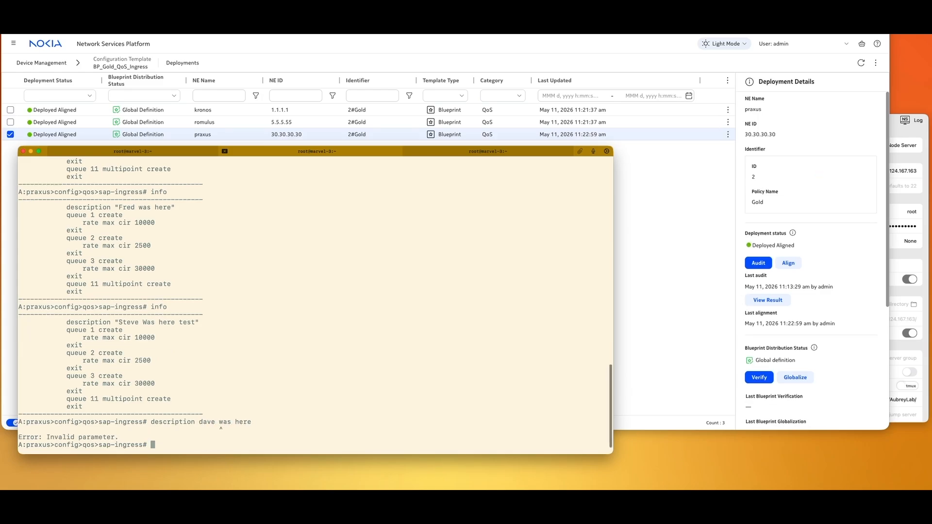
{"action": "type", "text": "desc"}
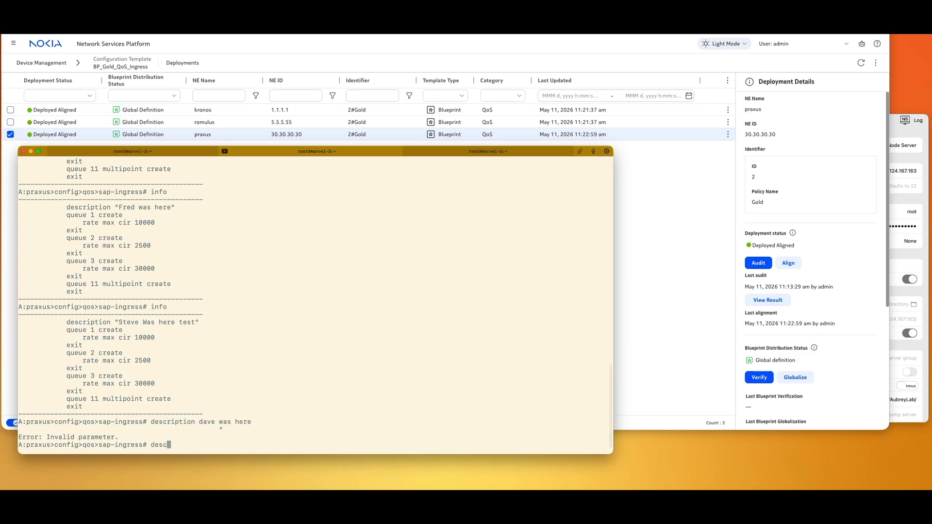
{"action": "type", "text": "ription dave"}
{"action": "key", "text": "Return"}
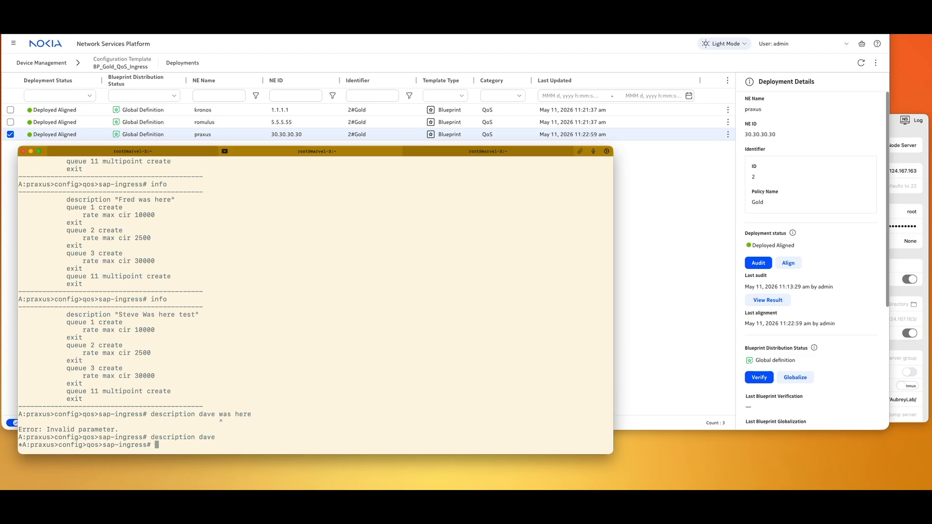
{"action": "left_click", "coordinate": [689, 217]}
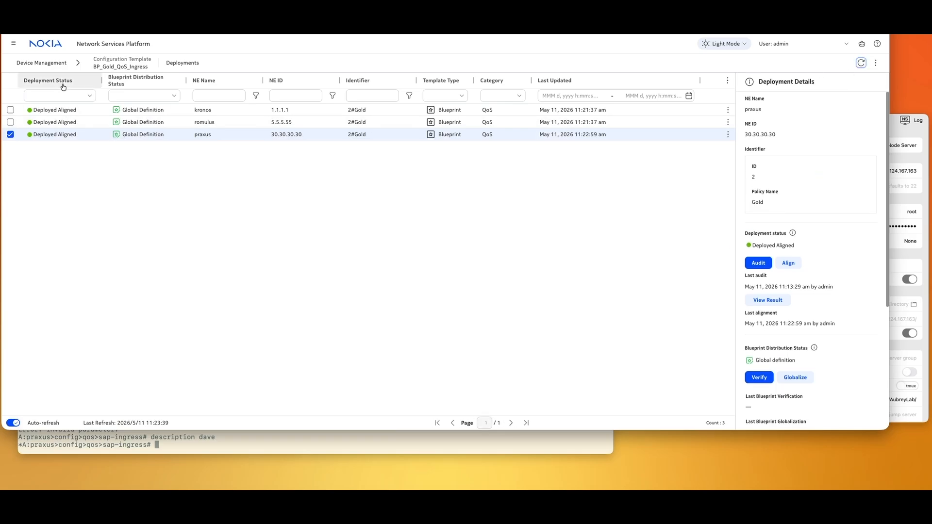
- Audit all BP_Gold_QoS_Ingress deployments and refresh to see the results
{"action": "left_click", "coordinate": [41, 63]}
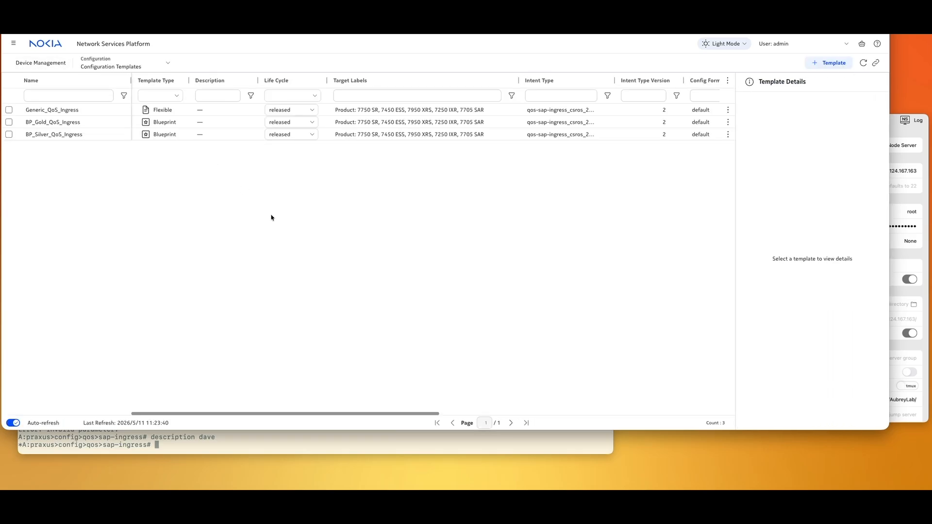
{"action": "left_click", "coordinate": [67, 124]}
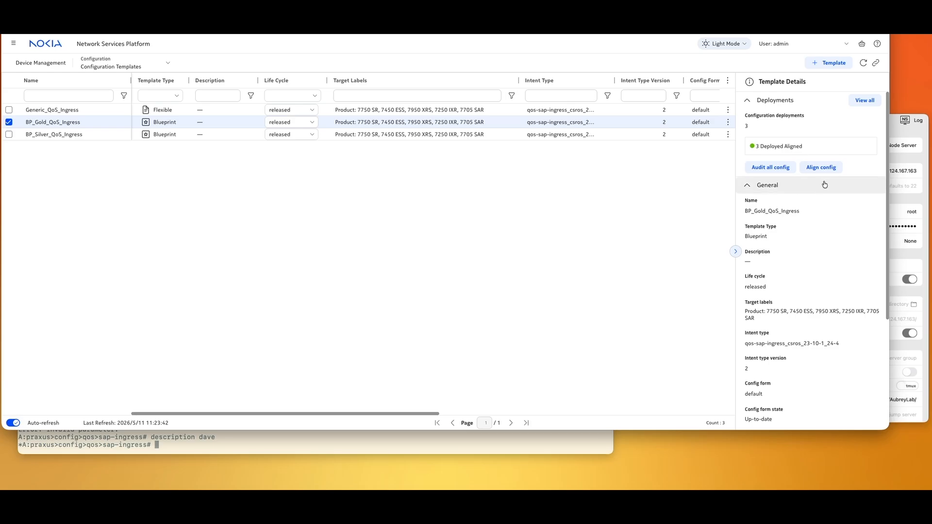
{"action": "left_click", "coordinate": [771, 167]}
{"action": "left_click", "coordinate": [516, 254]}
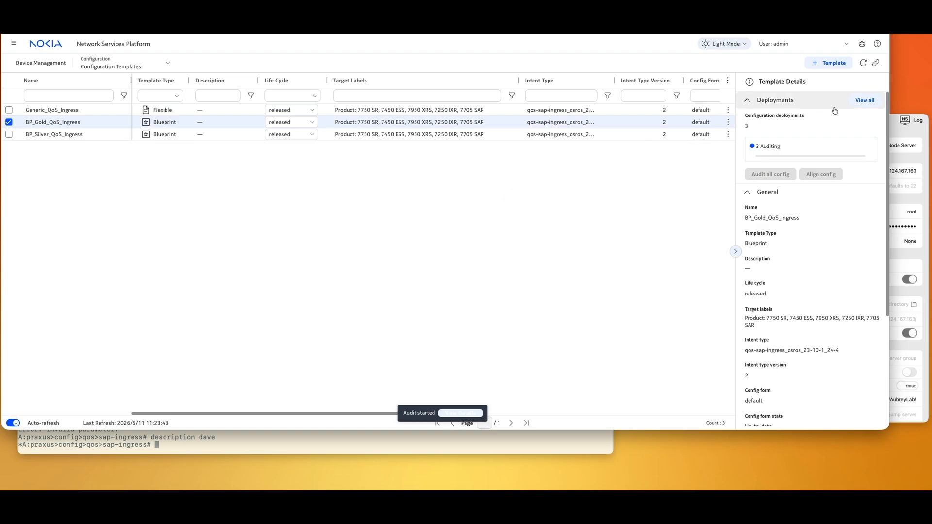
{"action": "left_click", "coordinate": [864, 64]}
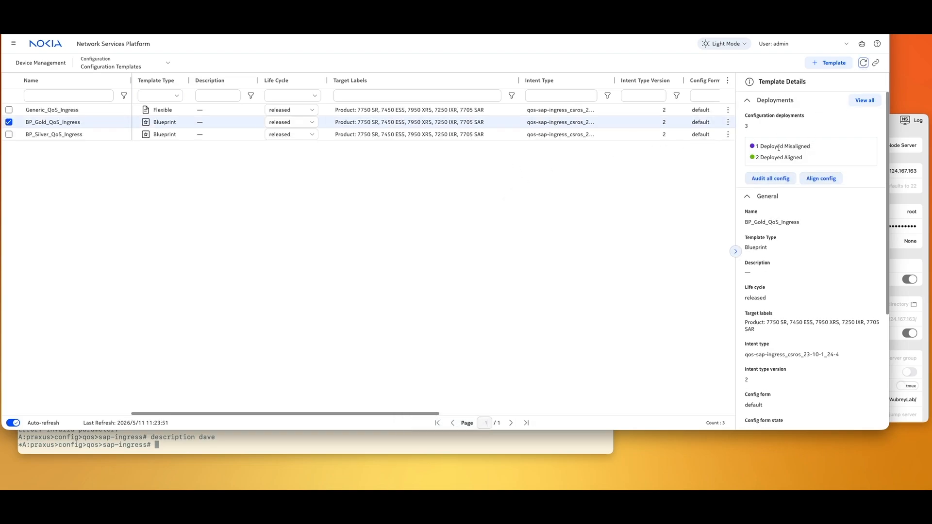
- Realign the misaligned praxus deployment and refresh so all three show Deployed Aligned
{"action": "double_click", "coordinate": [355, 124]}
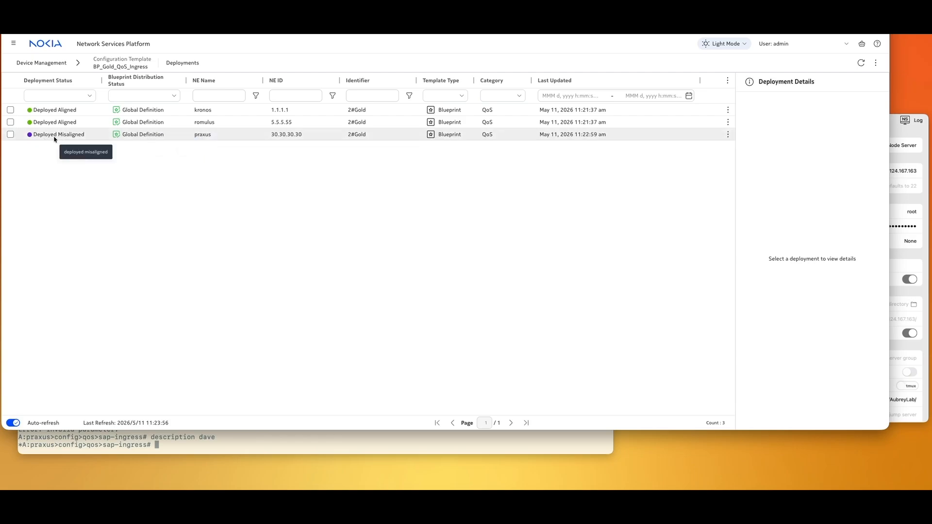
{"action": "left_click", "coordinate": [728, 135]}
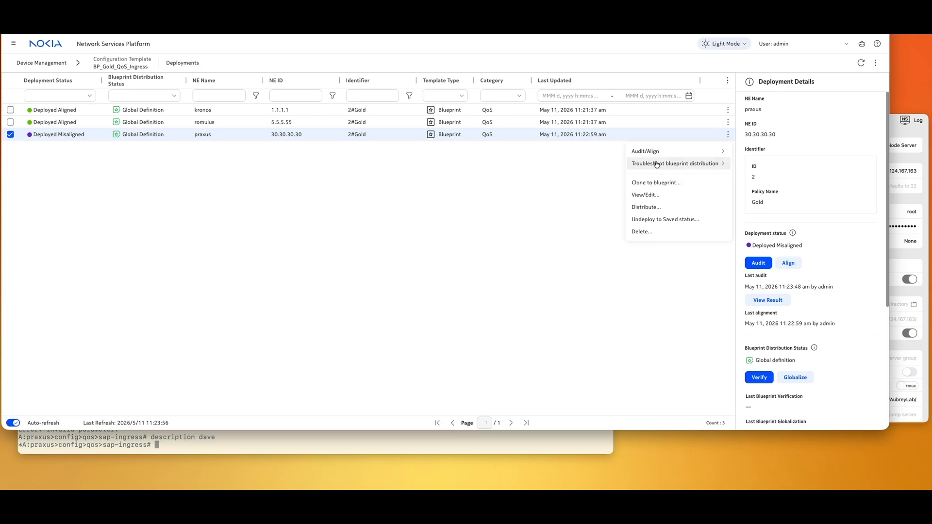
{"action": "mouse_move", "coordinate": [662, 153]}
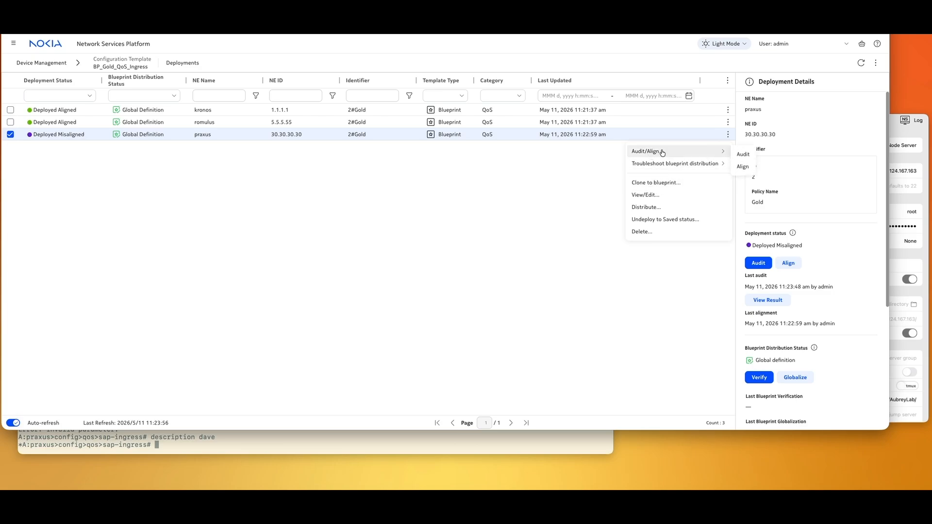
{"action": "left_click", "coordinate": [788, 263]}
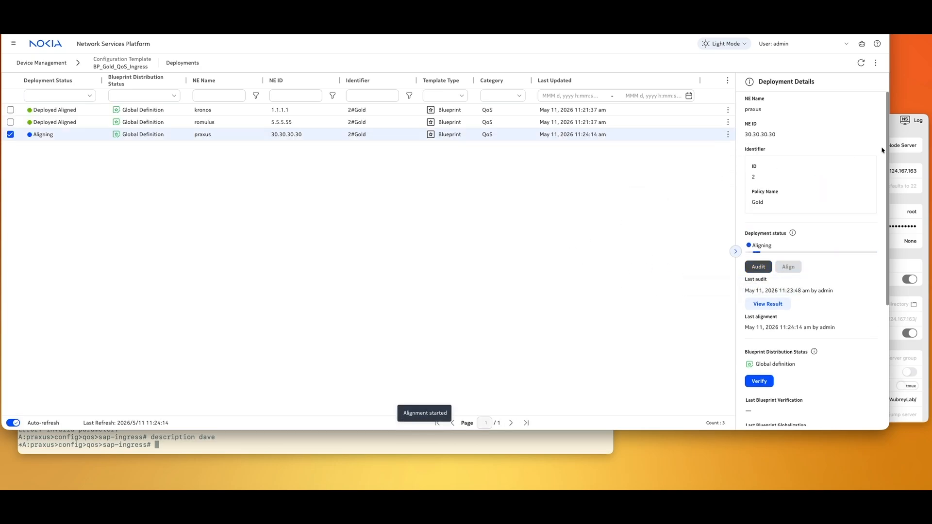
{"action": "left_click", "coordinate": [861, 64]}
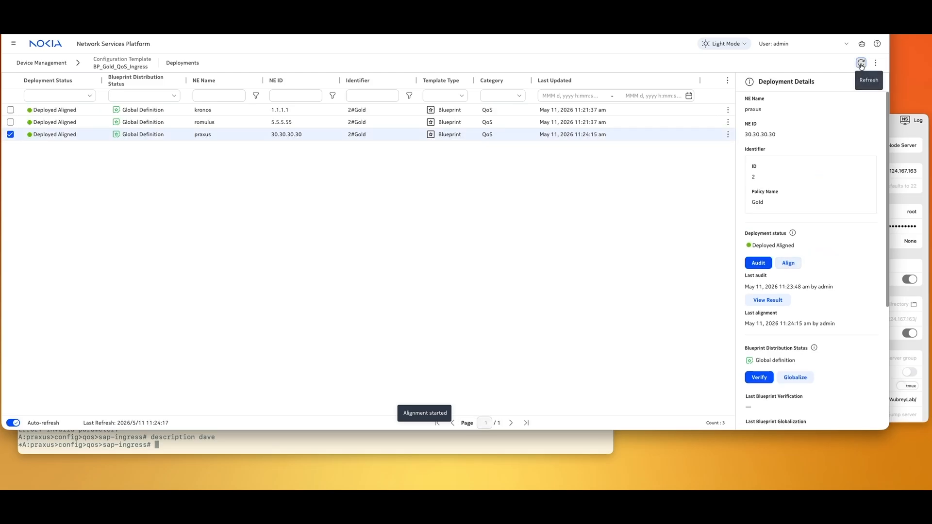
- Verify praxus's Gold description is back to 'Steve Was here test' and return to the templates list
{"action": "left_click", "coordinate": [248, 440]}
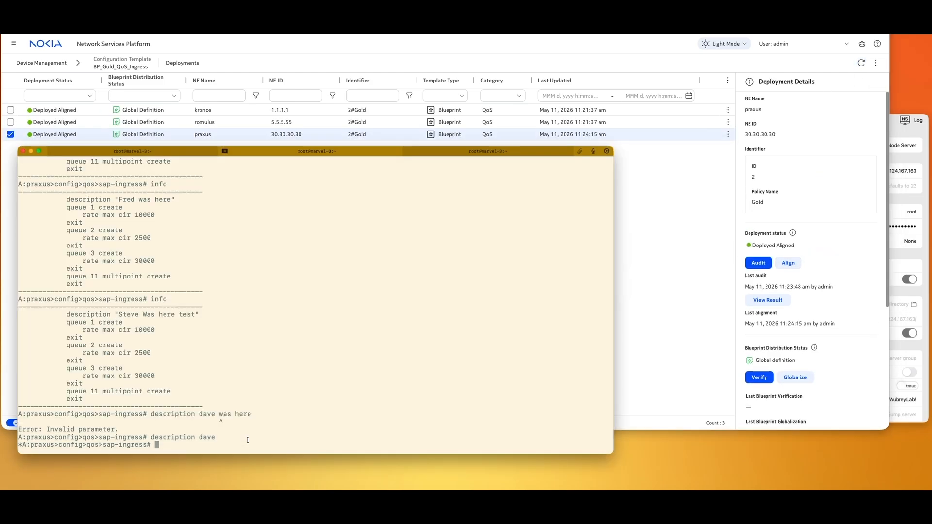
{"action": "type", "text": "info"}
{"action": "key", "text": "Return"}
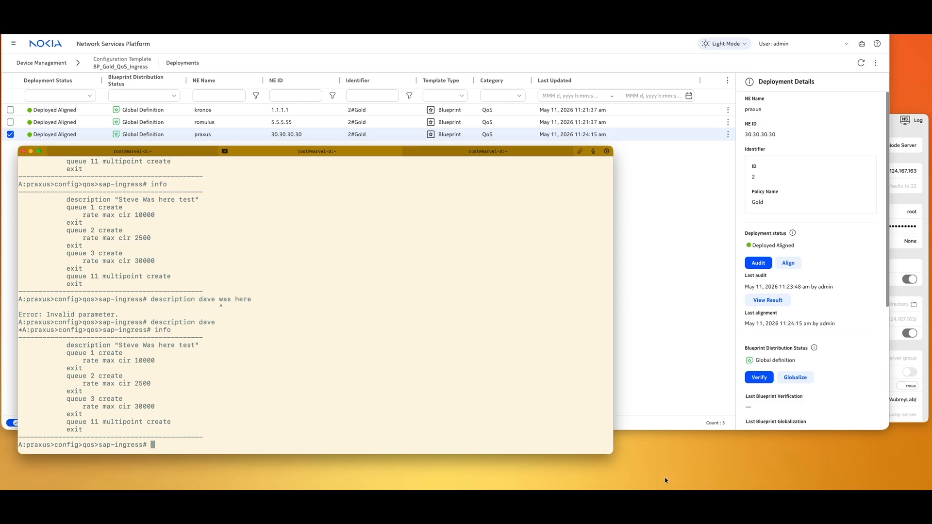
{"action": "left_click", "coordinate": [656, 324]}
{"action": "left_click", "coordinate": [57, 64]}
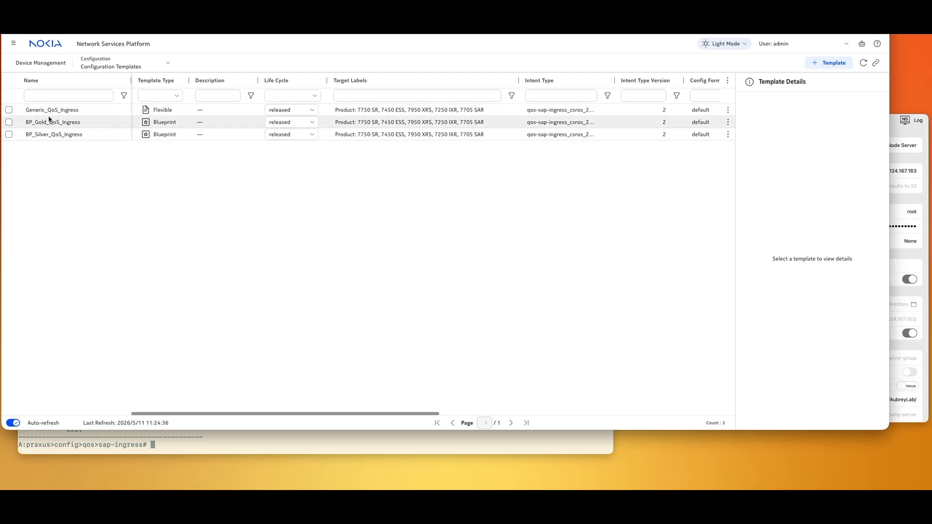
- View the Generic_QoS_Ingress deployments list, then go back to the configuration templates list
{"action": "double_click", "coordinate": [91, 113]}
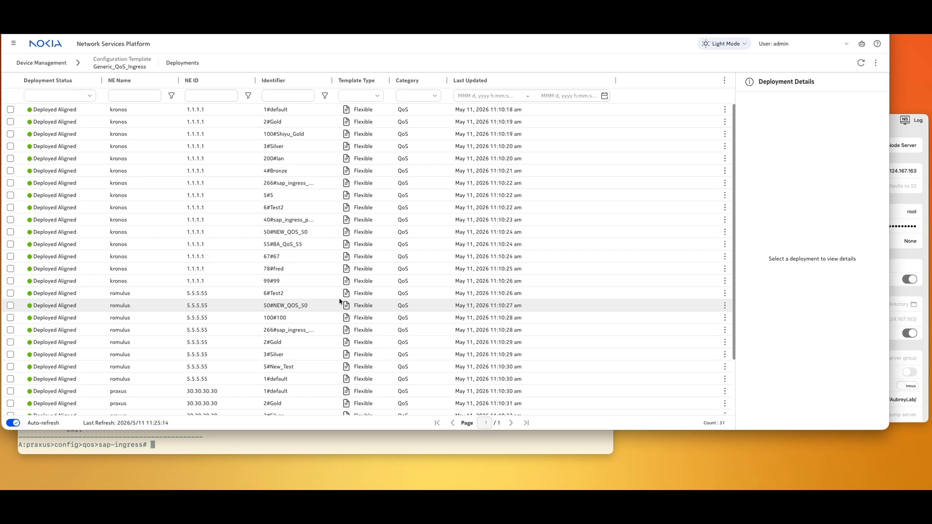
{"action": "left_click", "coordinate": [57, 62]}
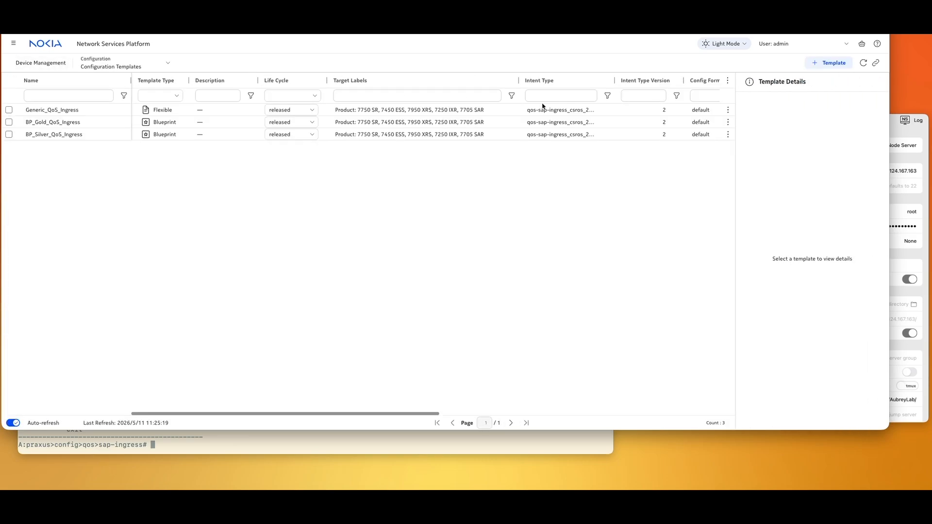
- Start a new template named Generic_QoS_Egress using the qos-sap-egress intent type
{"action": "left_click", "coordinate": [829, 63]}
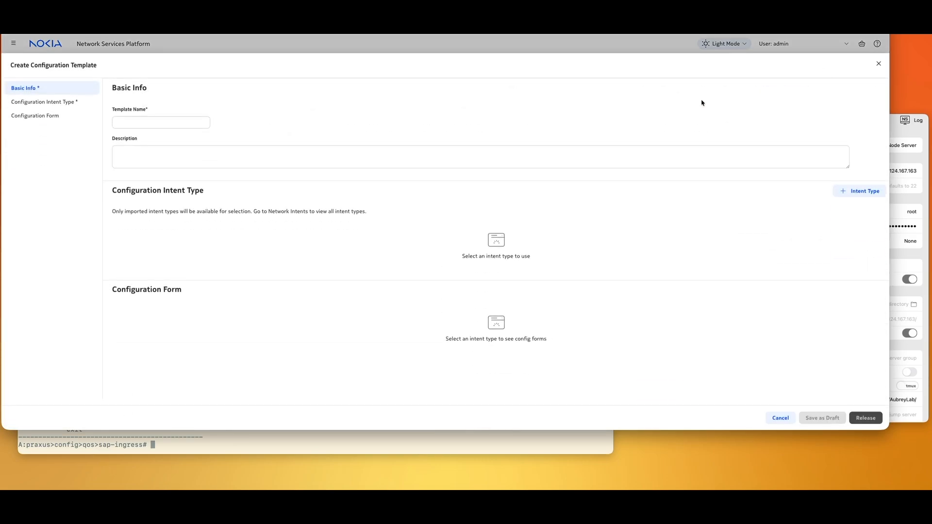
{"action": "left_click", "coordinate": [180, 123]}
{"action": "type", "text": "Genero"}
{"action": "type", "text": "c_QoS"}
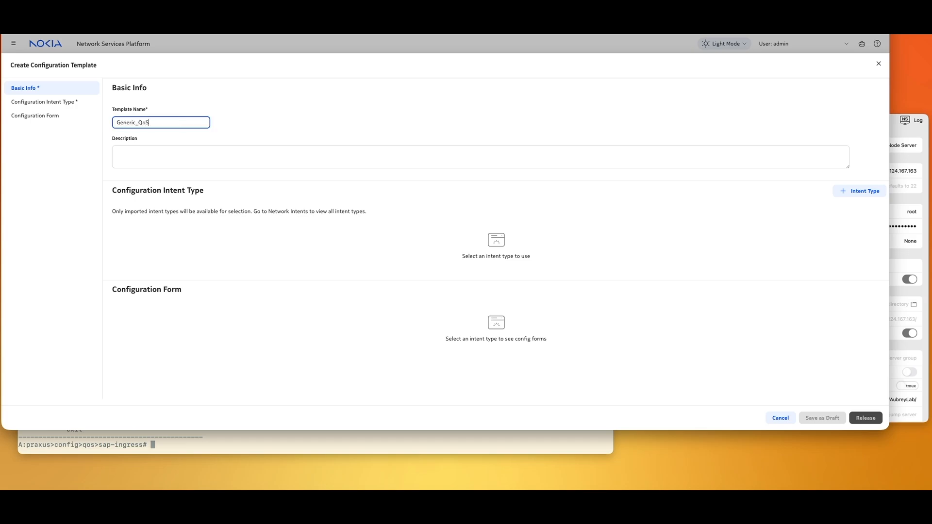
{"action": "type", "text": "_Egress"}
{"action": "left_click", "coordinate": [859, 191]}
{"action": "left_click", "coordinate": [154, 159]}
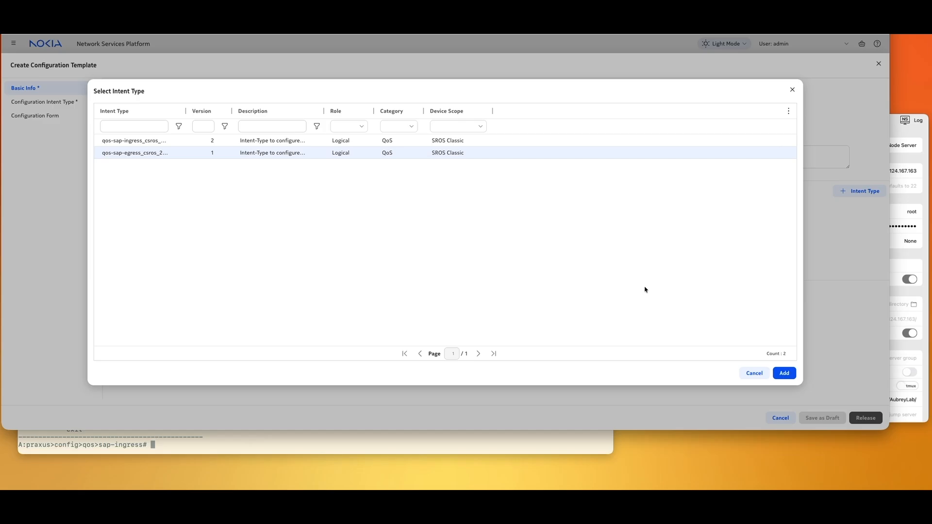
{"action": "left_click", "coordinate": [784, 373]}
- Release the Generic_QoS_Egress template and select it in the refreshed list
{"action": "scroll", "coordinate": [572, 329], "scroll_direction": "down", "scroll_amount": 1}
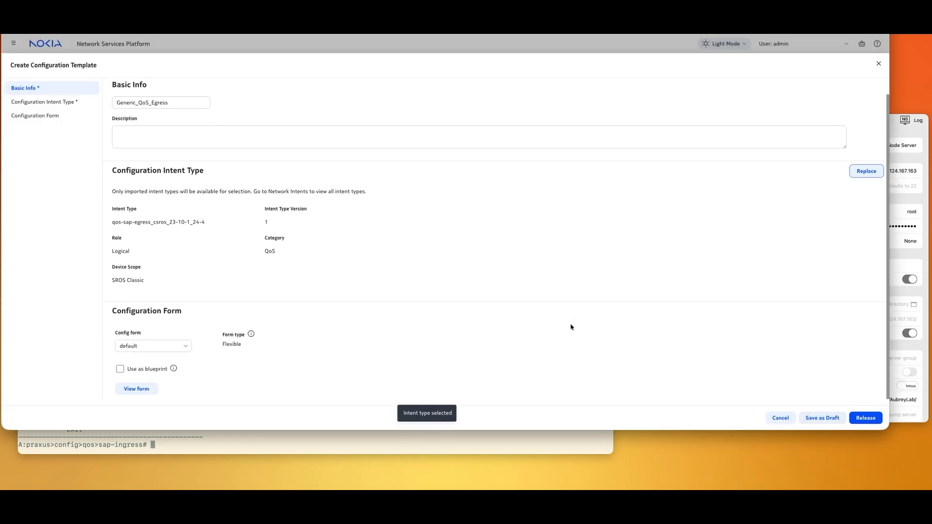
{"action": "left_click", "coordinate": [878, 421]}
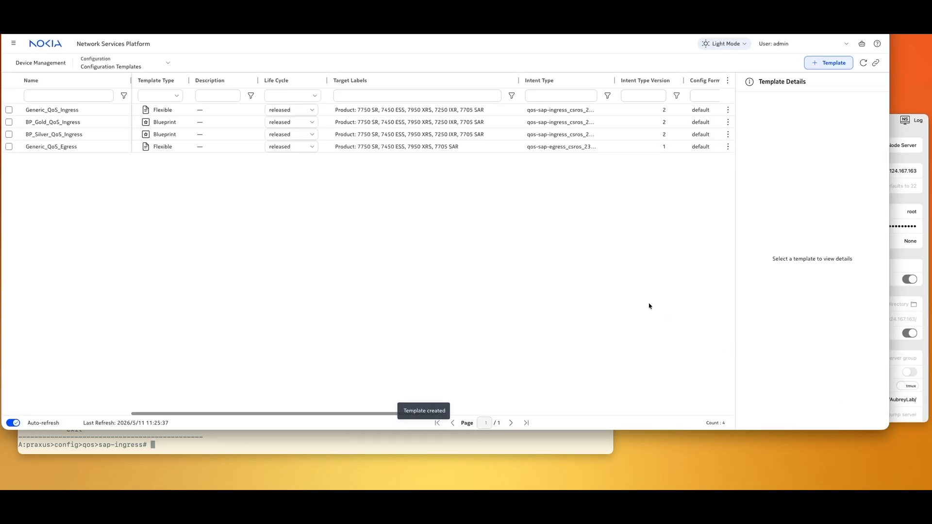
{"action": "left_click", "coordinate": [863, 62]}
{"action": "left_click", "coordinate": [195, 146]}
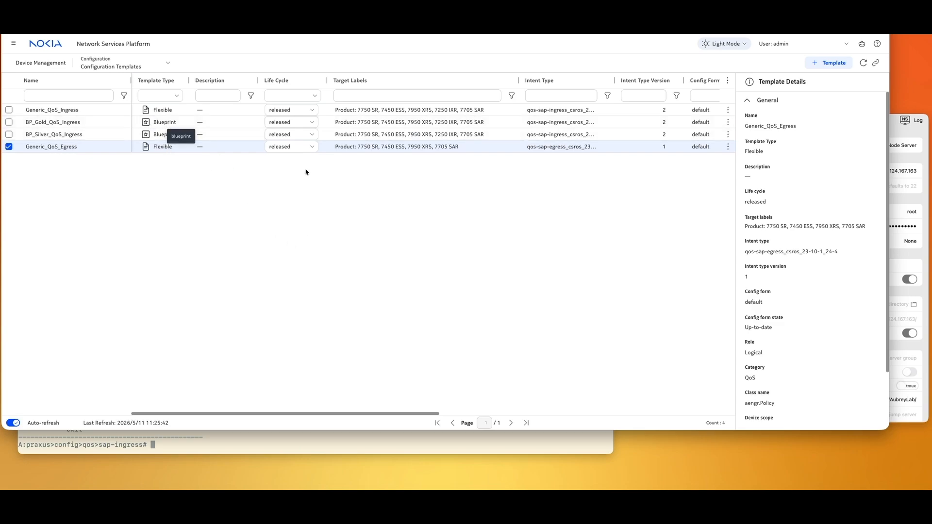
- Associate Generic_QoS_Egress's classic instances with kronos for all identifiers
{"action": "left_click", "coordinate": [728, 146]}
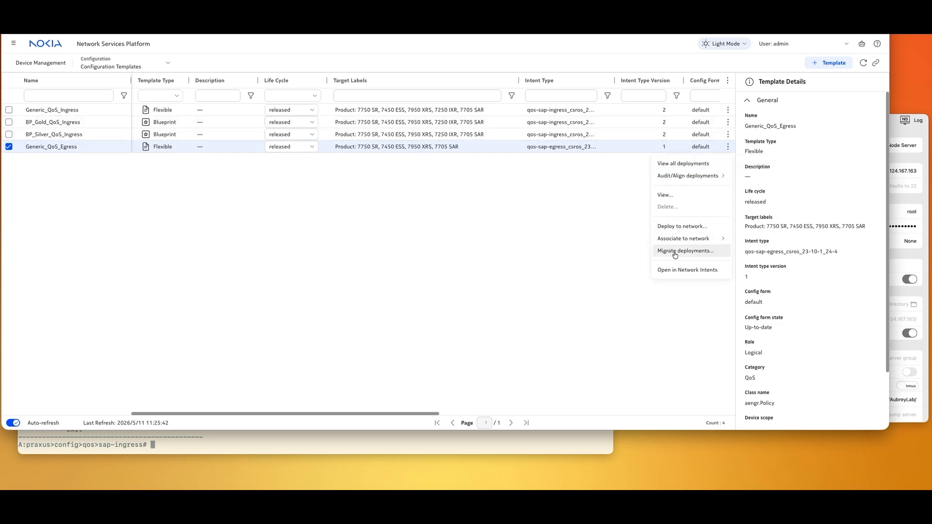
{"action": "mouse_move", "coordinate": [677, 240]}
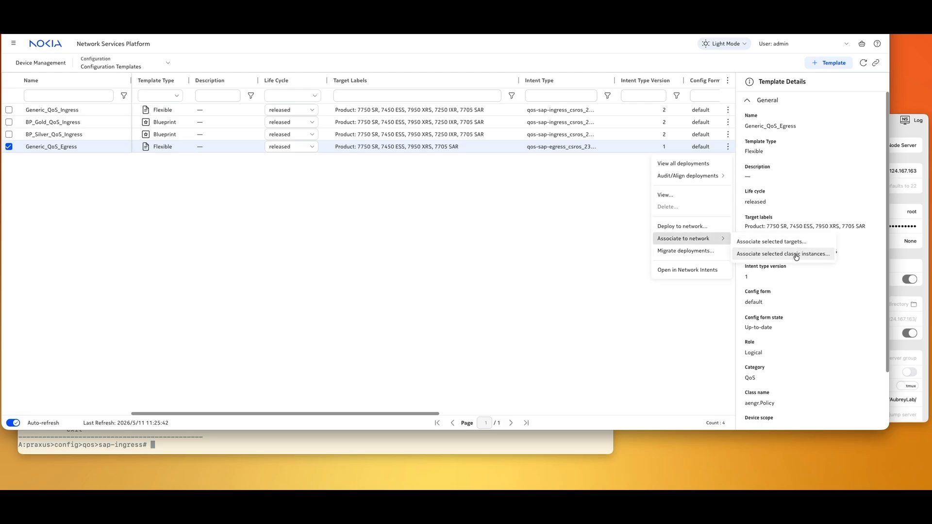
{"action": "left_click", "coordinate": [796, 255]}
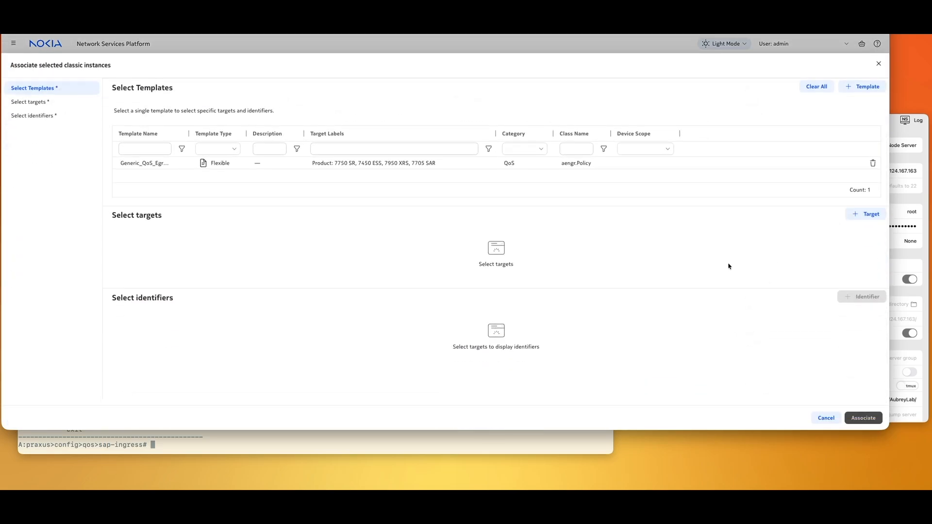
{"action": "left_click", "coordinate": [869, 215]}
{"action": "left_click", "coordinate": [831, 229]}
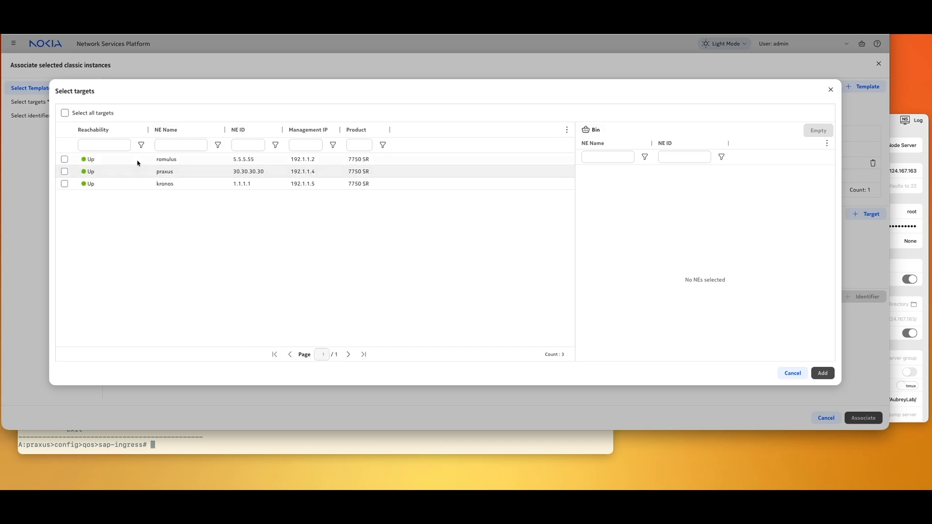
{"action": "left_click", "coordinate": [170, 185]}
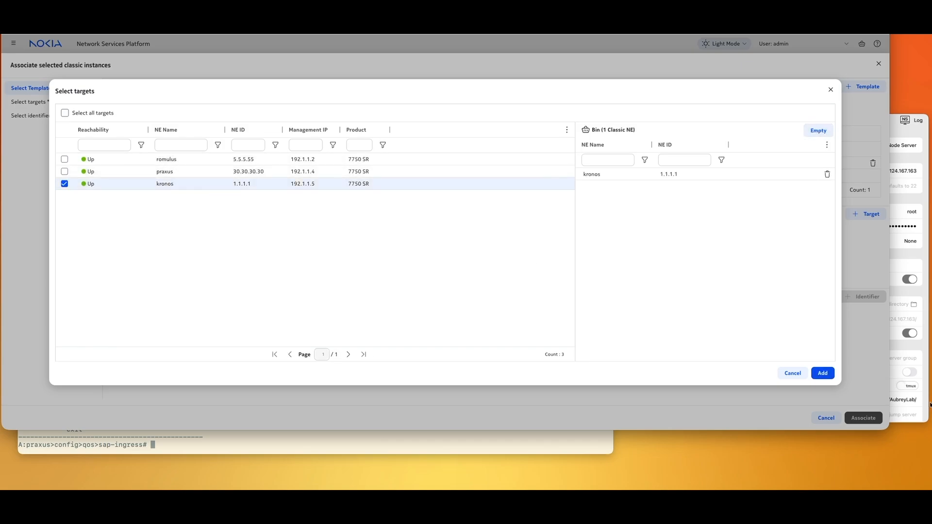
{"action": "left_click", "coordinate": [822, 373]}
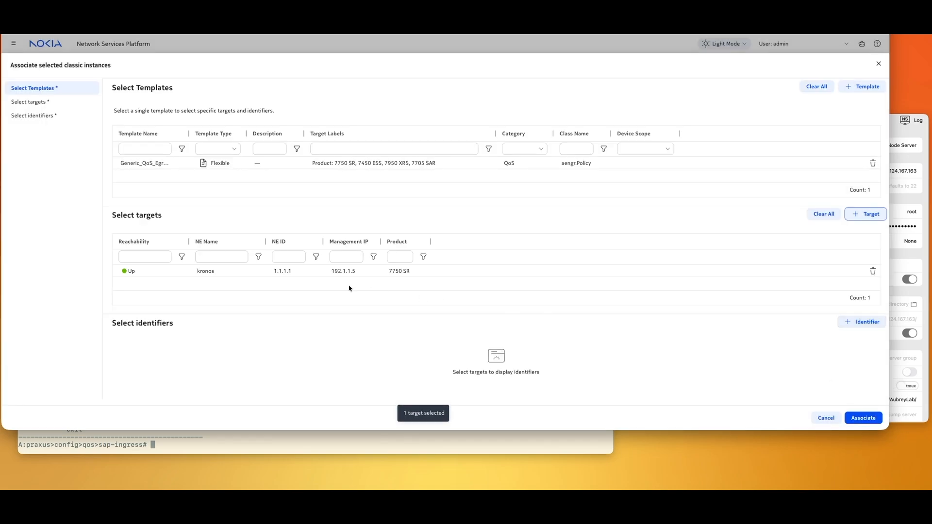
{"action": "left_click", "coordinate": [860, 322]}
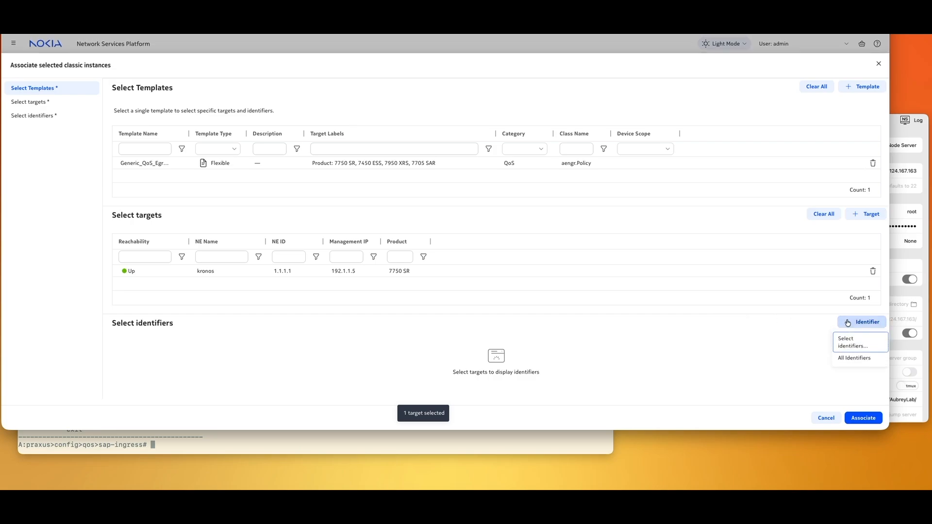
{"action": "left_click", "coordinate": [853, 358]}
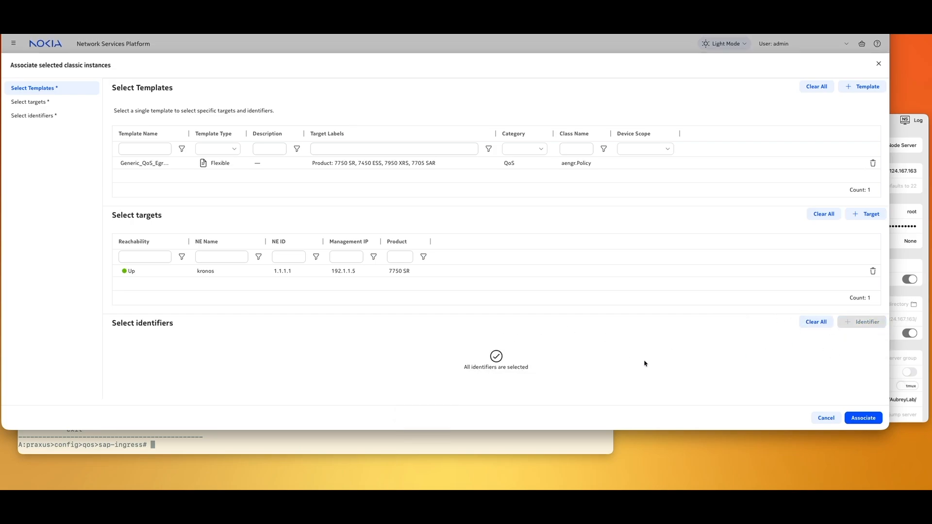
{"action": "left_click", "coordinate": [863, 418]}
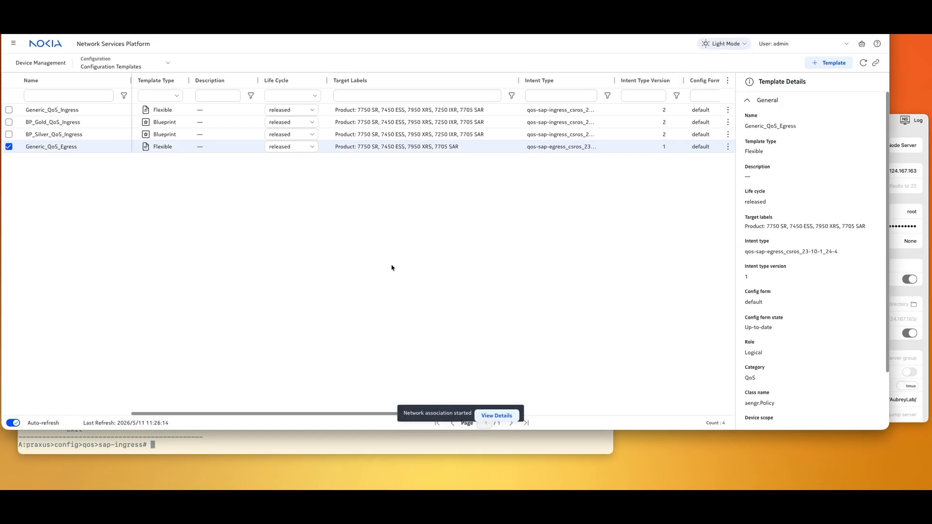
{"action": "left_click", "coordinate": [232, 138]}
{"action": "left_click", "coordinate": [229, 146]}
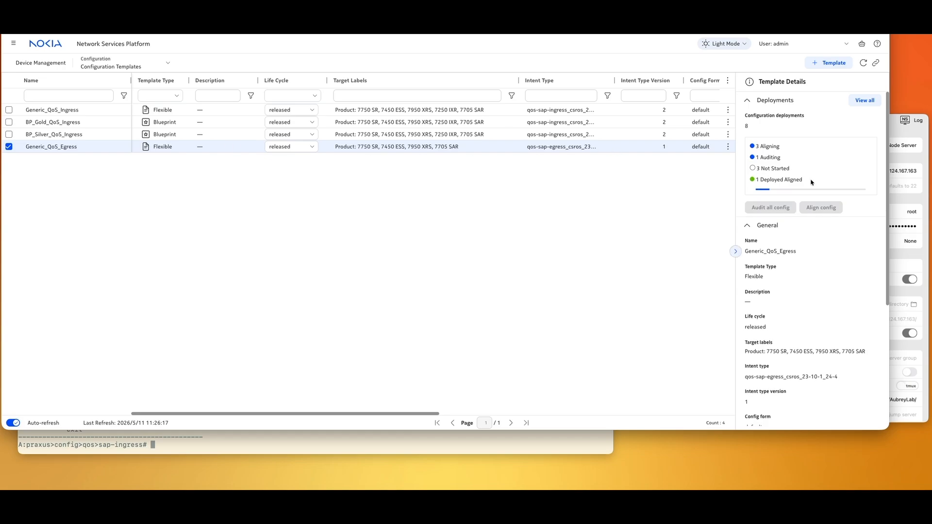
{"action": "double_click", "coordinate": [228, 147]}
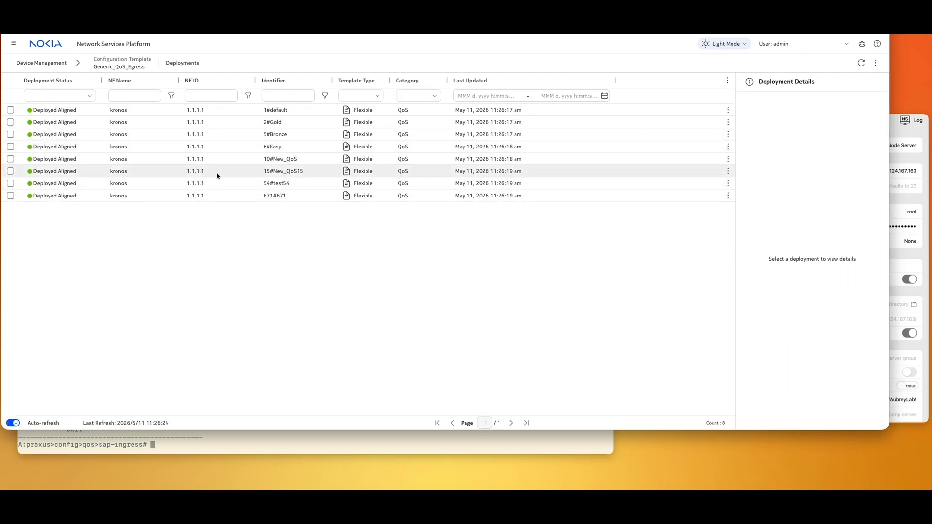
{"action": "left_click", "coordinate": [292, 123]}
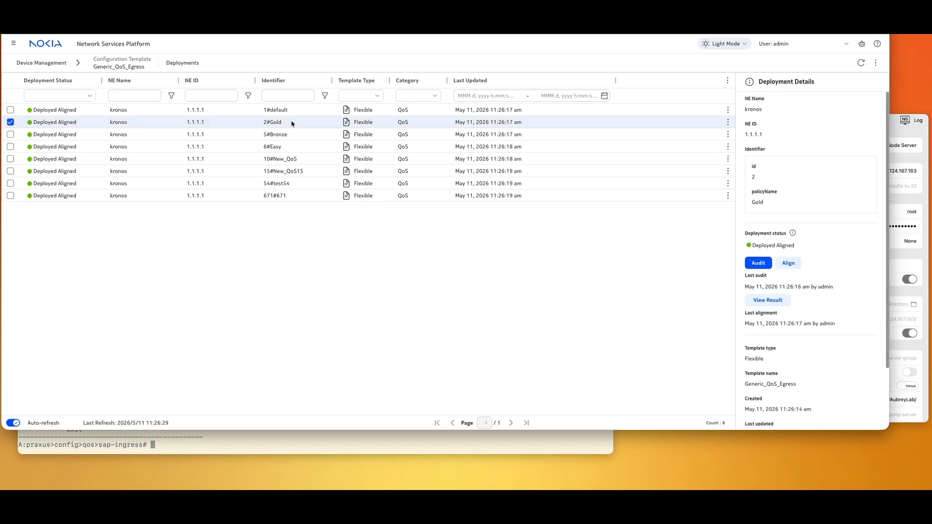
{"action": "left_click", "coordinate": [727, 122]}
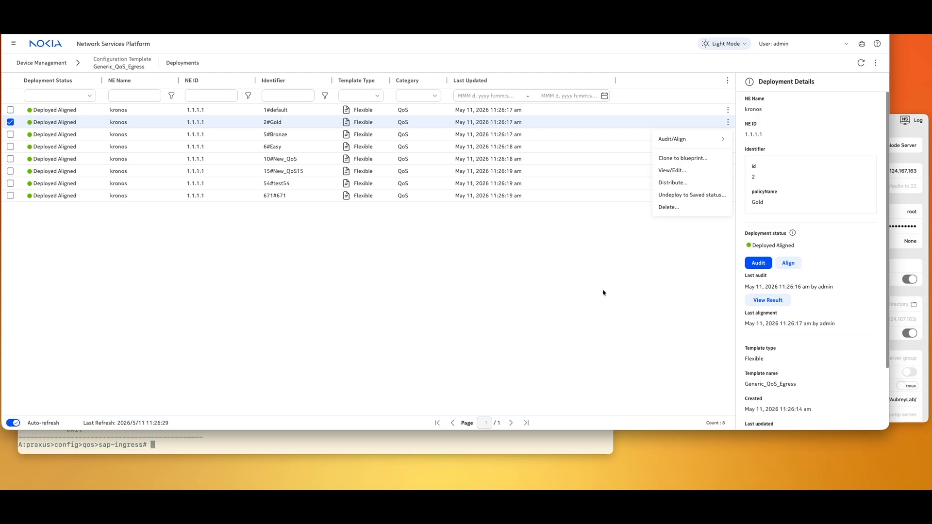
{"action": "left_click", "coordinate": [41, 63]}
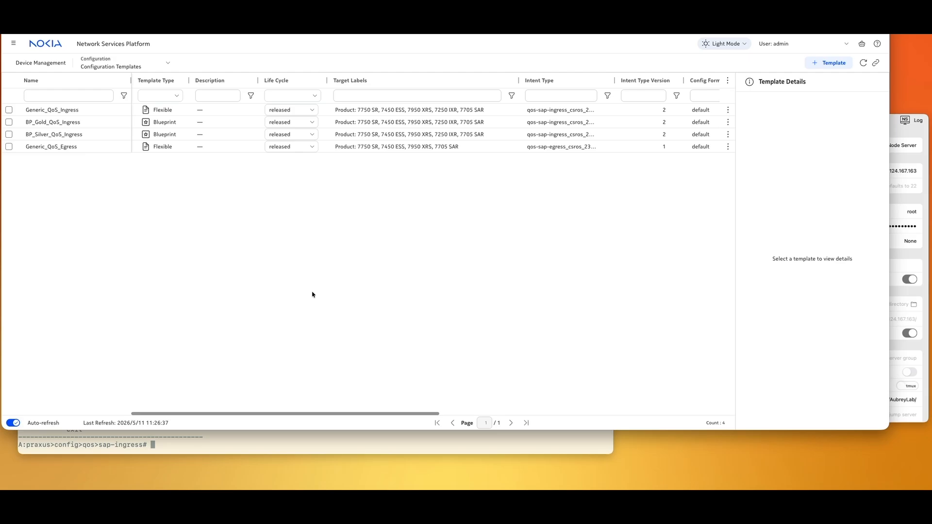
- Create a new template named Test using the qos-sap-ingress intent type
{"action": "left_click", "coordinate": [829, 64]}
{"action": "left_click", "coordinate": [131, 122]}
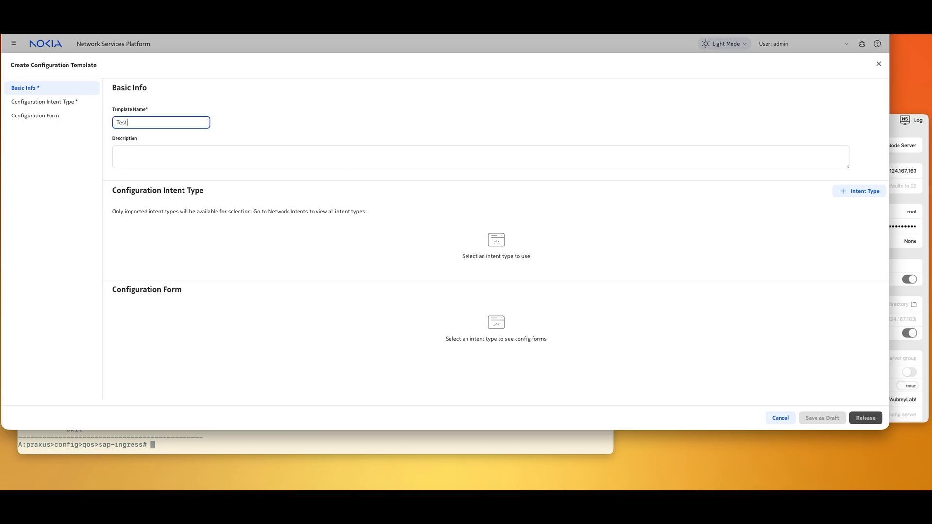
{"action": "left_click", "coordinate": [860, 190]}
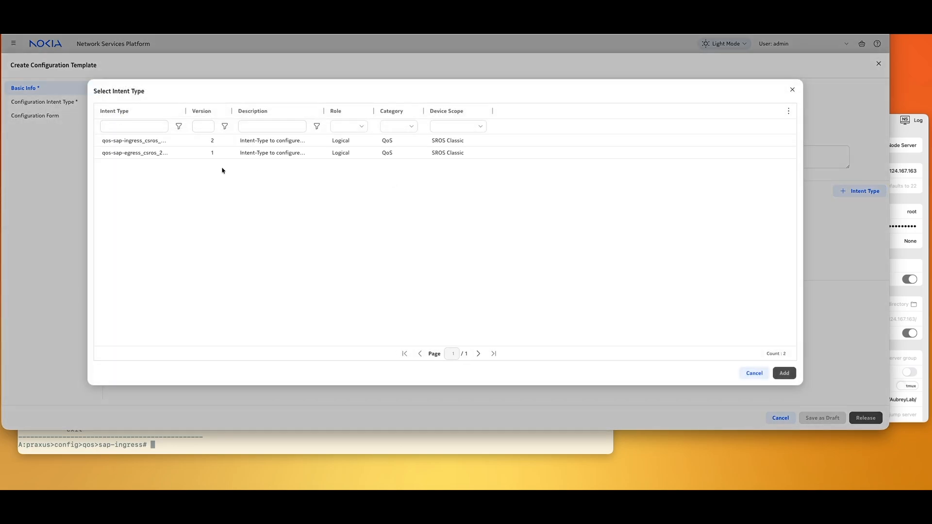
{"action": "left_click", "coordinate": [152, 142]}
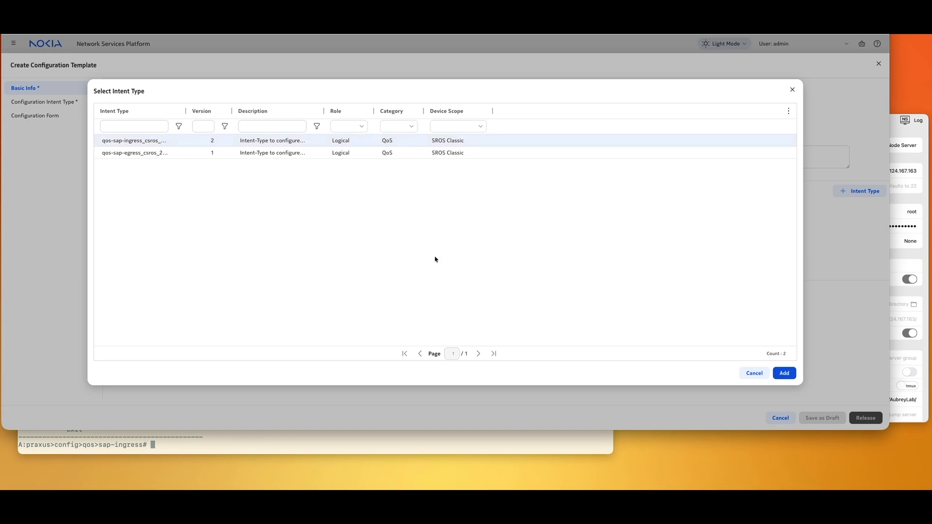
{"action": "left_click", "coordinate": [784, 373]}
- Mark the Test template as a blueprint and open its policy form's Description field
{"action": "scroll", "coordinate": [332, 283], "scroll_direction": "down", "scroll_amount": 1}
{"action": "left_click", "coordinate": [120, 372]}
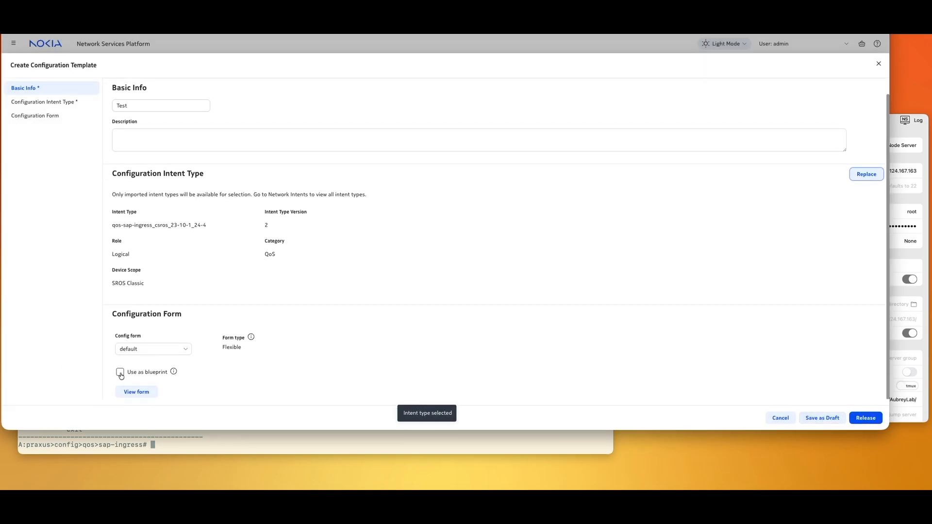
{"action": "scroll", "coordinate": [228, 381], "scroll_direction": "down", "scroll_amount": 3}
{"action": "left_click", "coordinate": [137, 335]}
{"action": "left_click", "coordinate": [188, 154]}
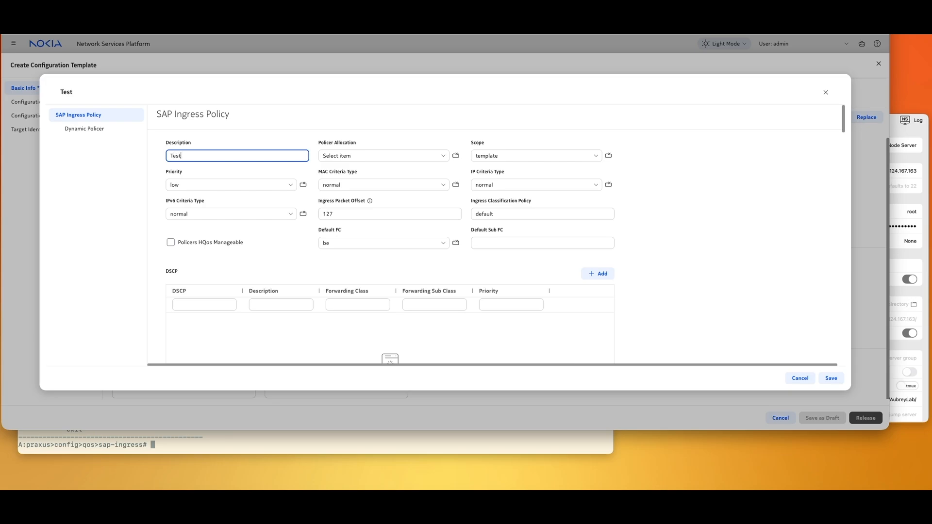
- Enter 'Test Pl', set the policy priority to high, and pick a default forwarding class
{"action": "type", "text": "Test Pl"}
{"action": "left_click", "coordinate": [235, 184]}
{"action": "left_click", "coordinate": [245, 215]}
{"action": "scroll", "coordinate": [259, 217], "scroll_direction": "down", "scroll_amount": 1}
{"action": "scroll", "coordinate": [353, 187], "scroll_direction": "right", "scroll_amount": 1}
{"action": "left_click", "coordinate": [353, 187]}
{"action": "left_click", "coordinate": [327, 208]}
{"action": "scroll", "coordinate": [416, 214], "scroll_direction": "down", "scroll_amount": 4}
{"action": "scroll", "coordinate": [415, 217], "scroll_direction": "down", "scroll_amount": 10}
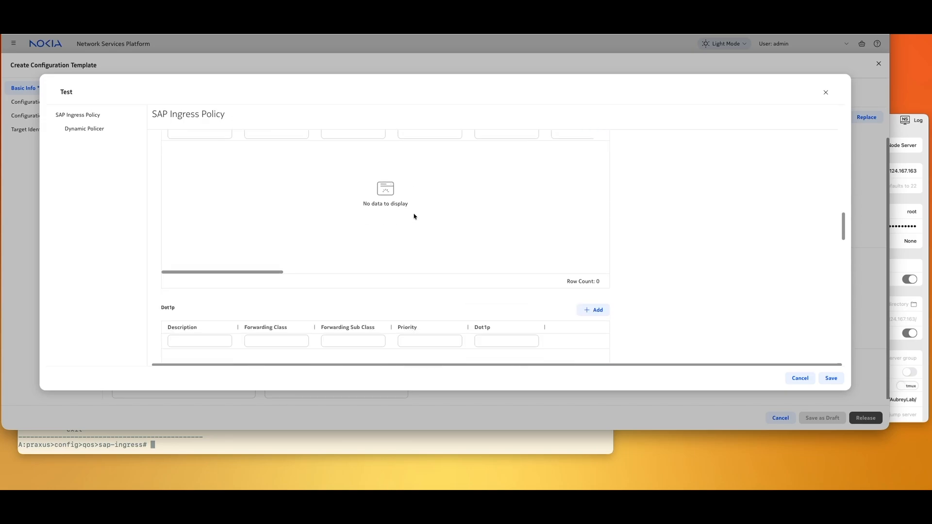
{"action": "scroll", "coordinate": [417, 216], "scroll_direction": "down", "scroll_amount": 4}
- Add a Dot1p classification entry with forwarding class l2 and Dot1p value value_1
{"action": "left_click", "coordinate": [594, 204]}
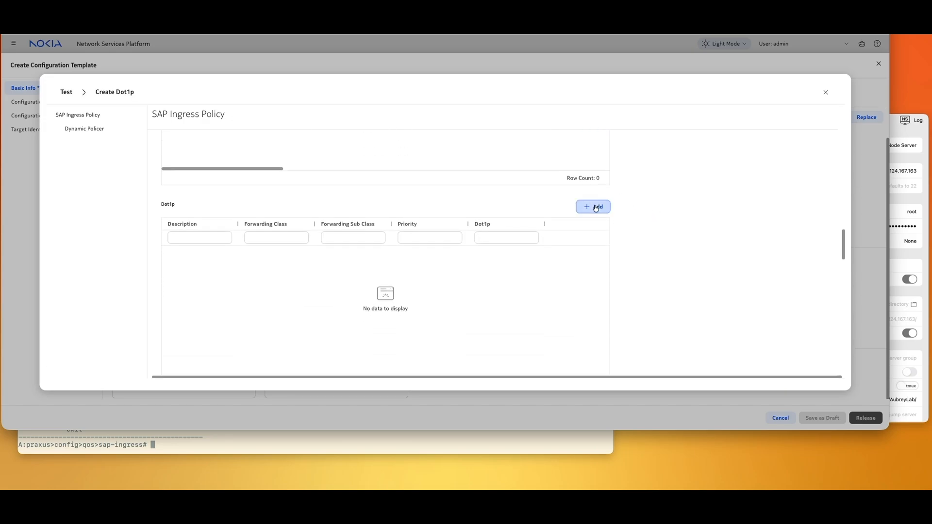
{"action": "left_click", "coordinate": [72, 126]}
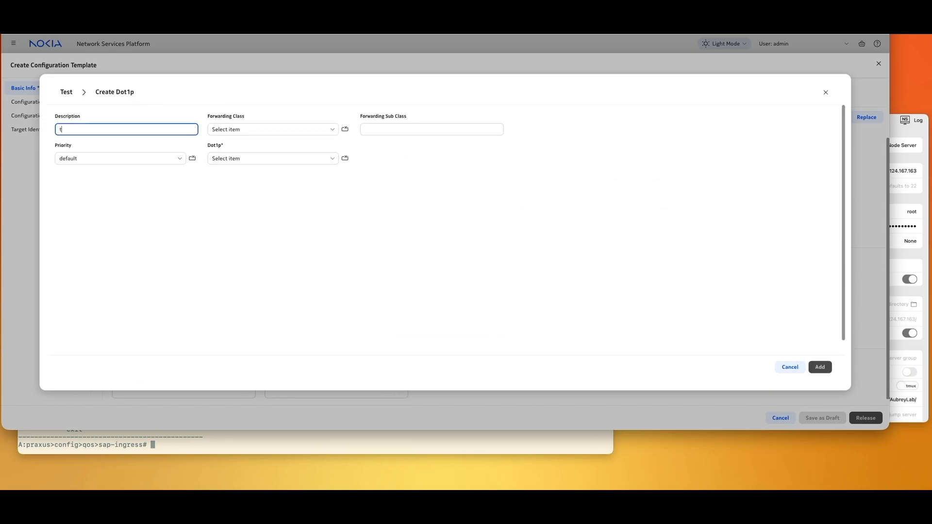
{"action": "left_click", "coordinate": [225, 130]}
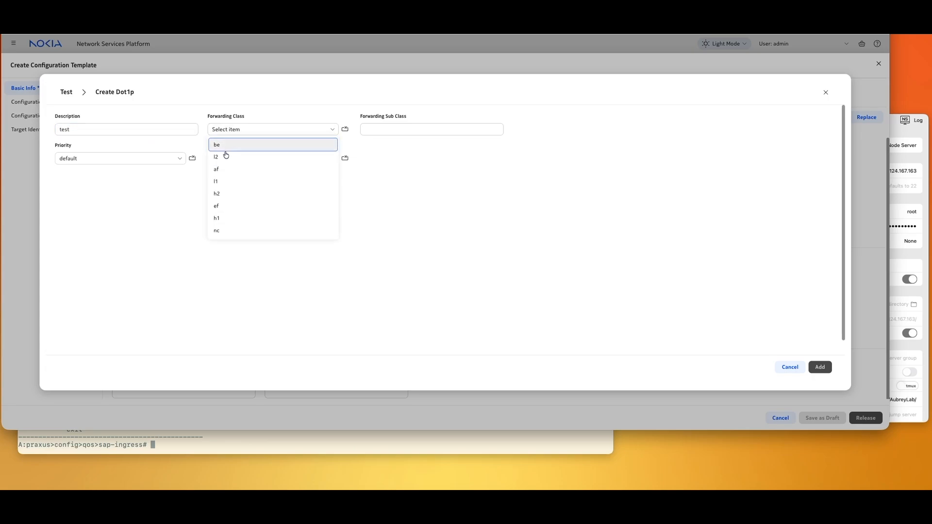
{"action": "left_click", "coordinate": [246, 164]}
{"action": "left_click", "coordinate": [245, 164]}
{"action": "left_click", "coordinate": [226, 187]}
{"action": "left_click", "coordinate": [820, 367]}
{"action": "scroll", "coordinate": [445, 269], "scroll_direction": "down", "scroll_amount": 5}
{"action": "scroll", "coordinate": [439, 269], "scroll_direction": "down", "scroll_amount": 6}
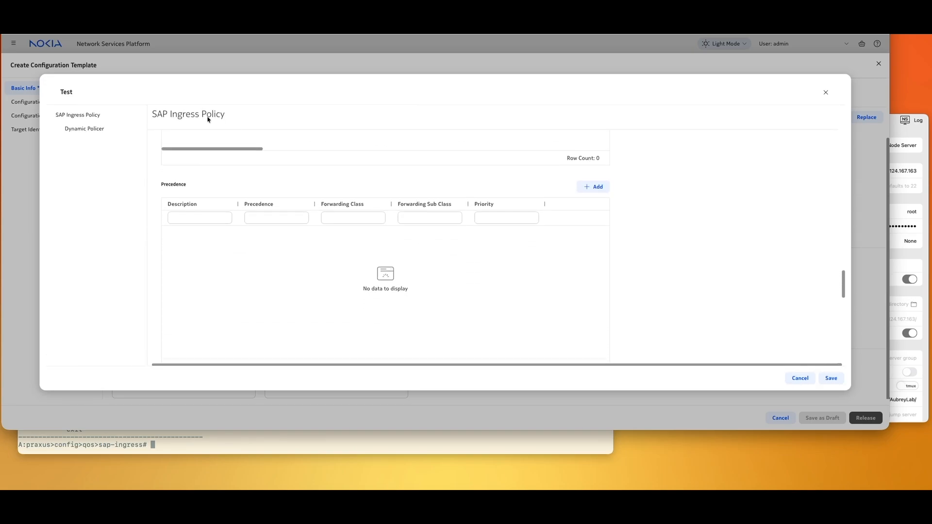
{"action": "scroll", "coordinate": [392, 169], "scroll_direction": "down", "scroll_amount": 5}
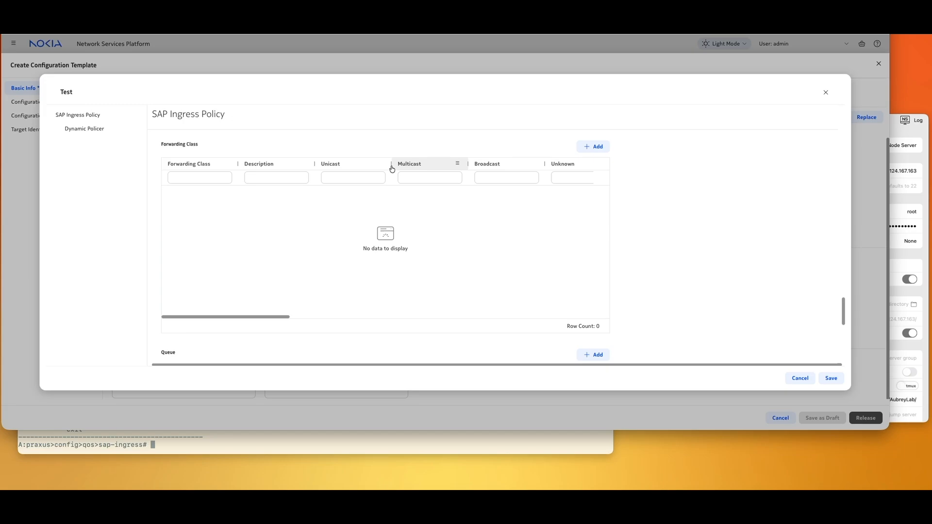
{"action": "scroll", "coordinate": [392, 169], "scroll_direction": "up", "scroll_amount": 4}
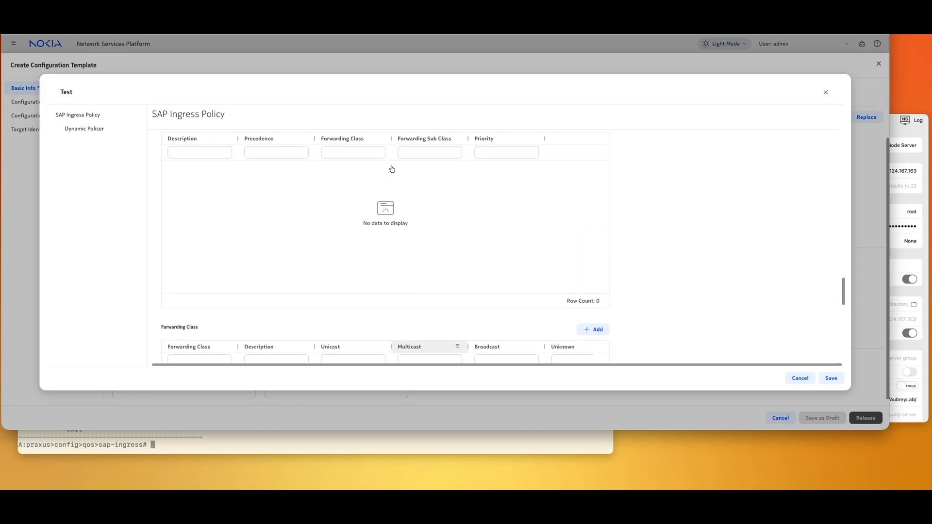
{"action": "scroll", "coordinate": [393, 168], "scroll_direction": "down", "scroll_amount": 5}
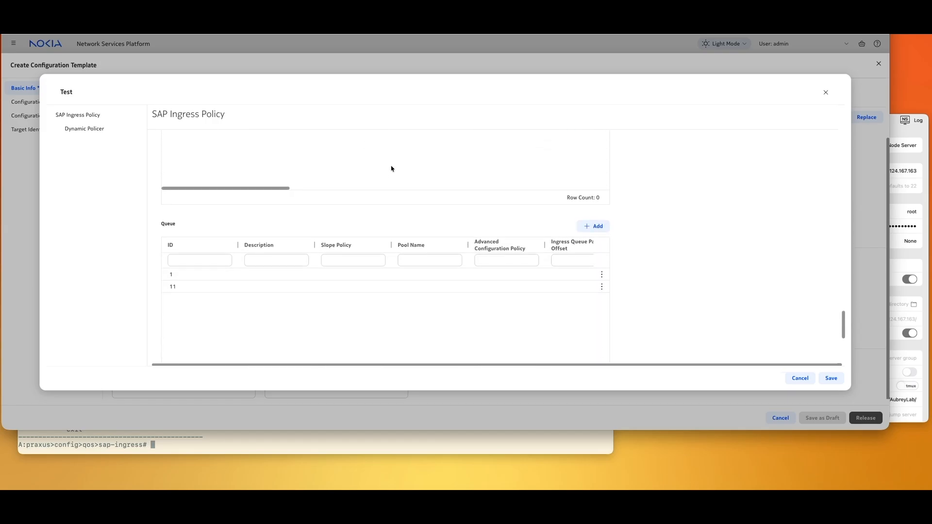
- Add queue 4 with description 'test' to the policy's queue table
{"action": "left_click", "coordinate": [597, 221]}
{"action": "left_click", "coordinate": [139, 129]}
{"action": "type", "text": "4"}
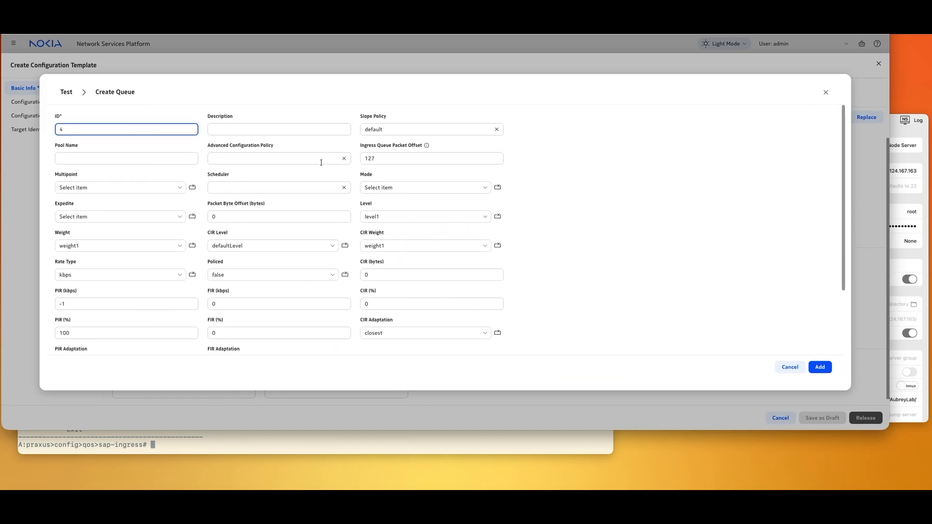
{"action": "left_click", "coordinate": [248, 130]}
{"action": "type", "text": "test"}
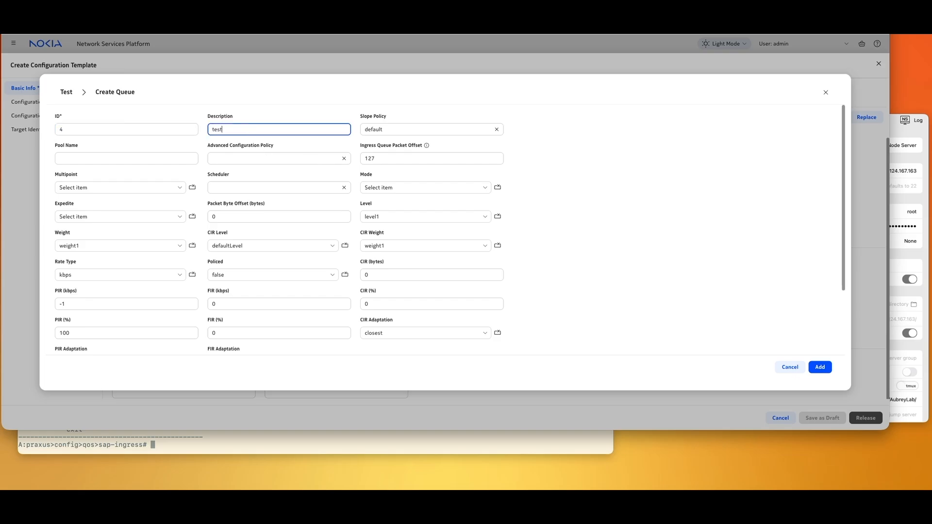
{"action": "left_click", "coordinate": [820, 367]}
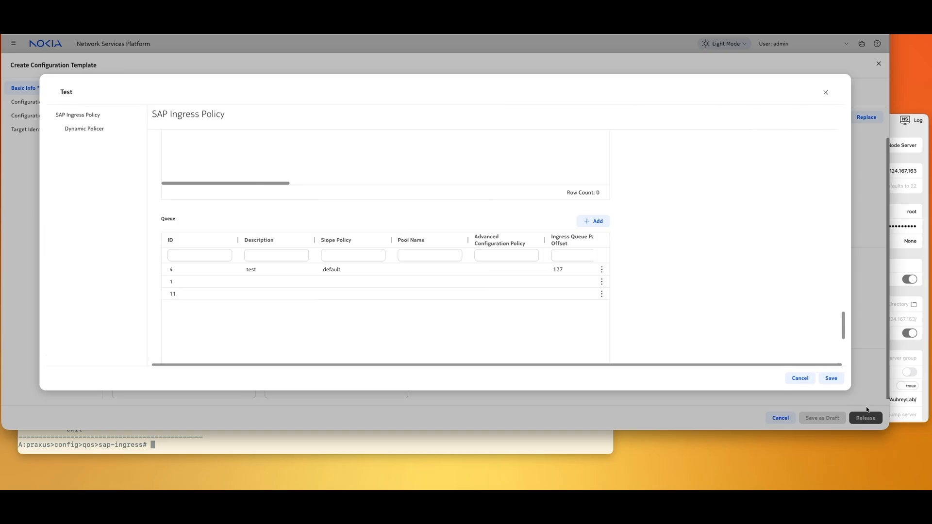
- Save the blueprint, set target ID 618 and policy name Test618, and release it
{"action": "left_click", "coordinate": [831, 378]}
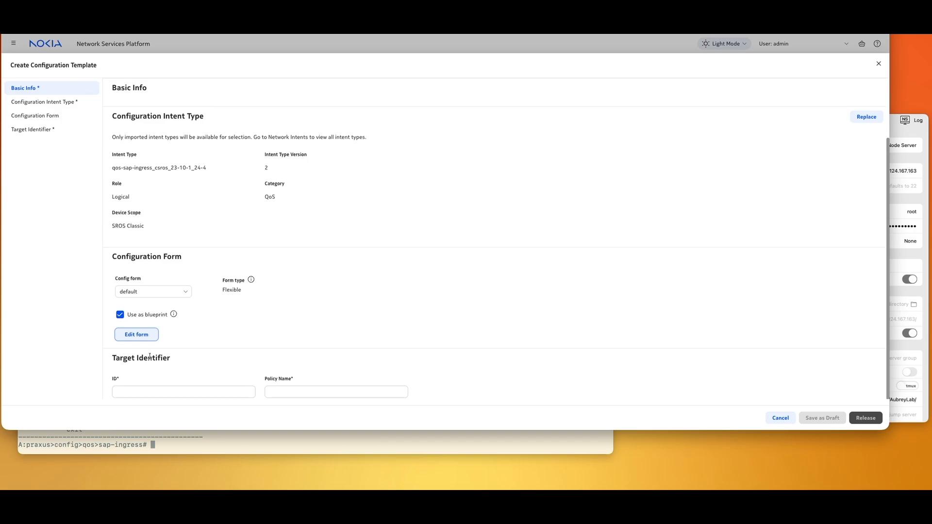
{"action": "left_click", "coordinate": [132, 390]}
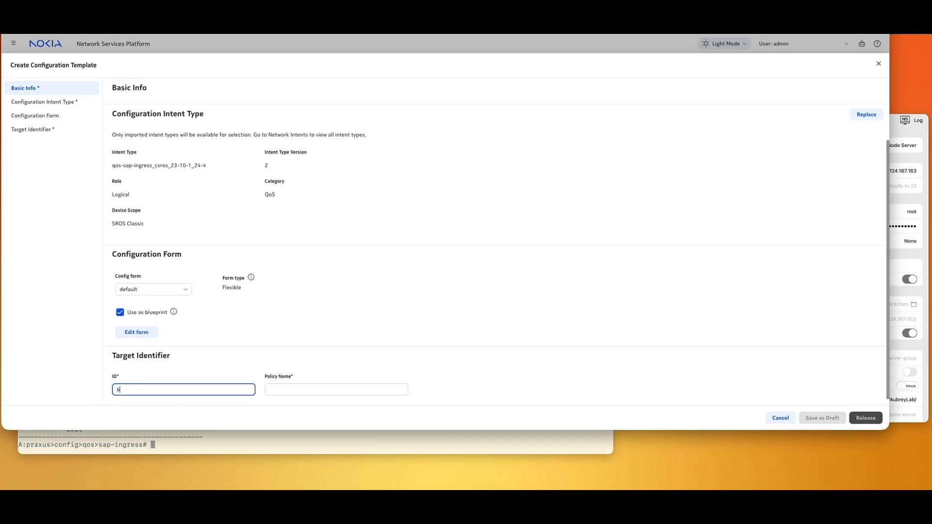
{"action": "left_click", "coordinate": [285, 390]}
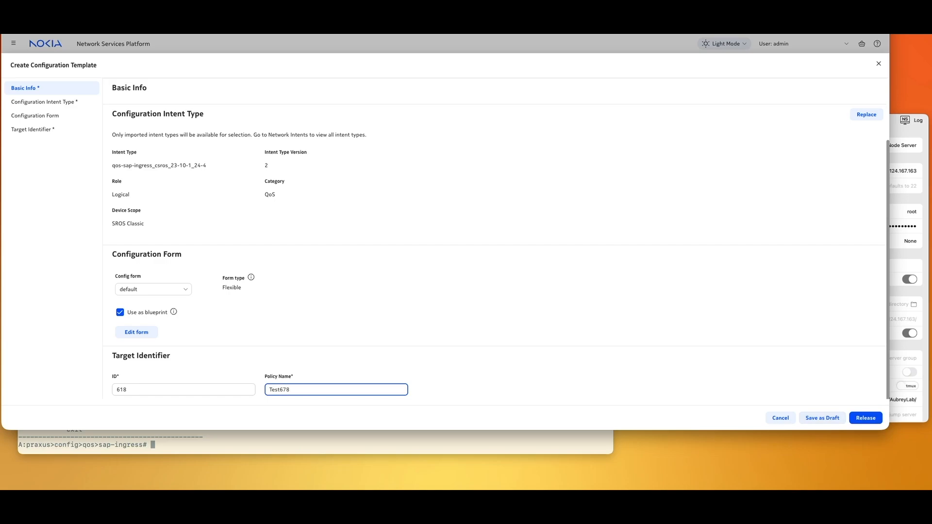
{"action": "key", "text": "BackSpace"}
{"action": "key", "text": "BackSpace"}
{"action": "type", "text": "18"}
{"action": "left_click", "coordinate": [855, 420]}
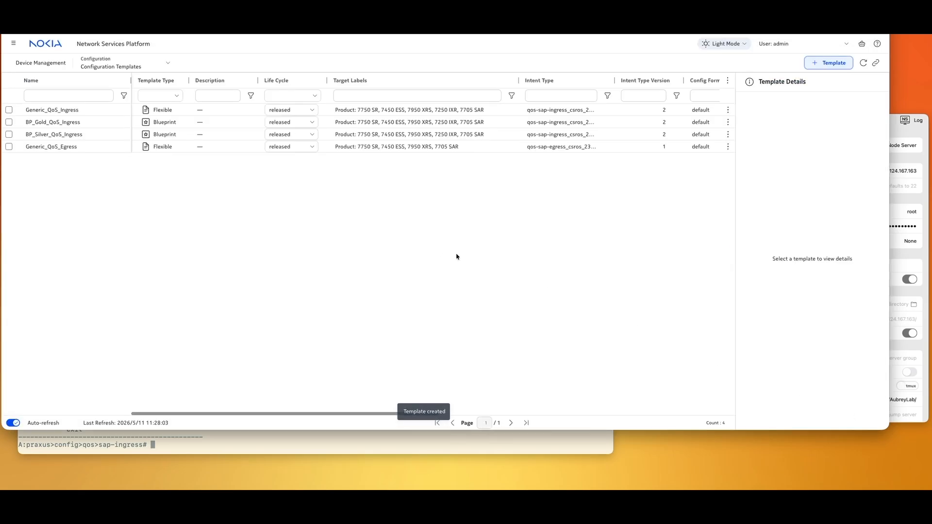
- Start deploying the Test template and add kronos, praxus and romulus as NE targets
{"action": "left_click", "coordinate": [864, 64]}
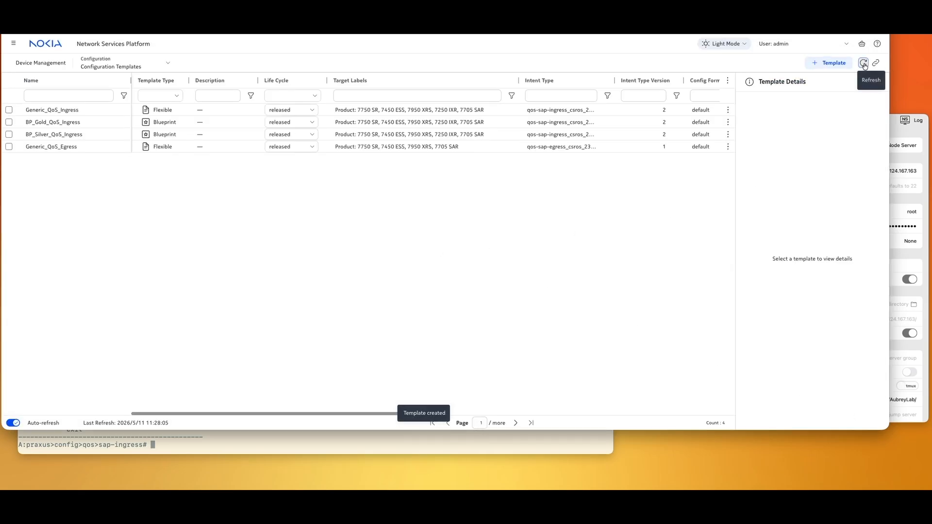
{"action": "left_click", "coordinate": [70, 158]}
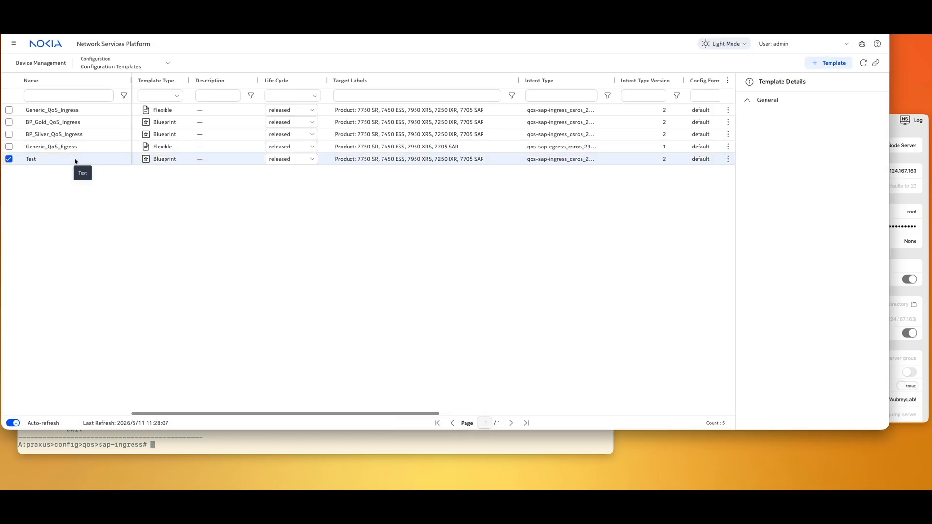
{"action": "left_click", "coordinate": [727, 159]}
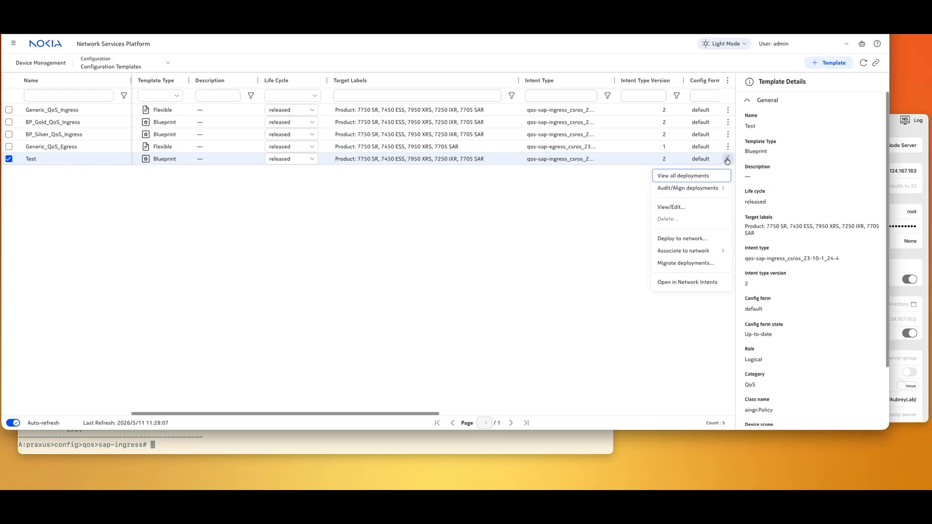
{"action": "left_click", "coordinate": [694, 238]}
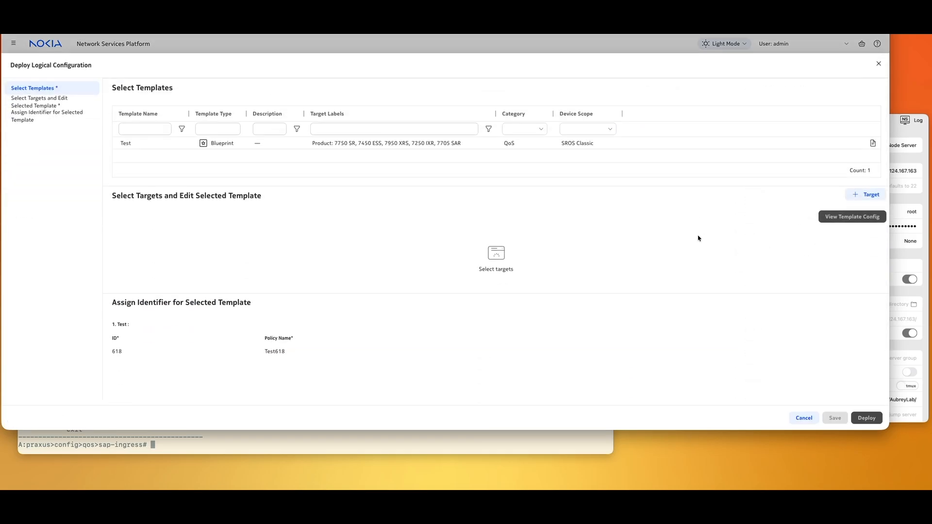
{"action": "left_click", "coordinate": [868, 194]}
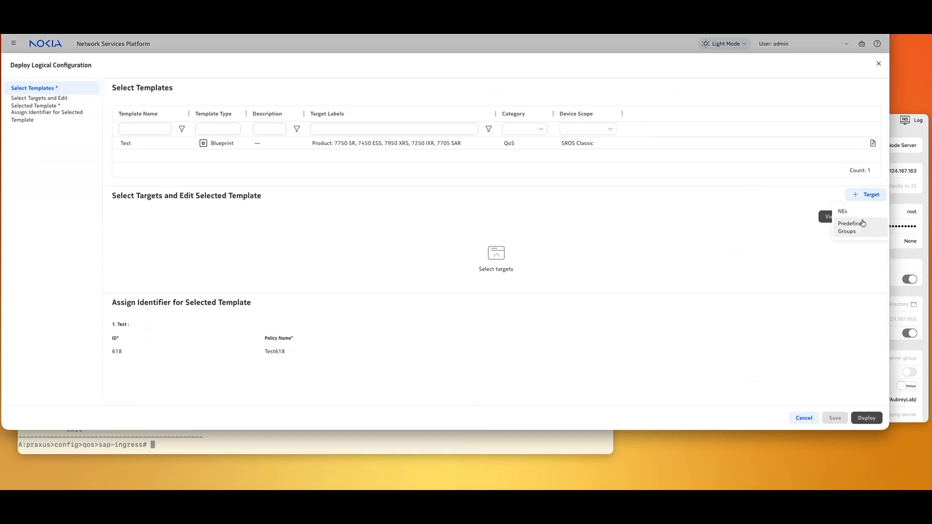
{"action": "left_click", "coordinate": [843, 211]}
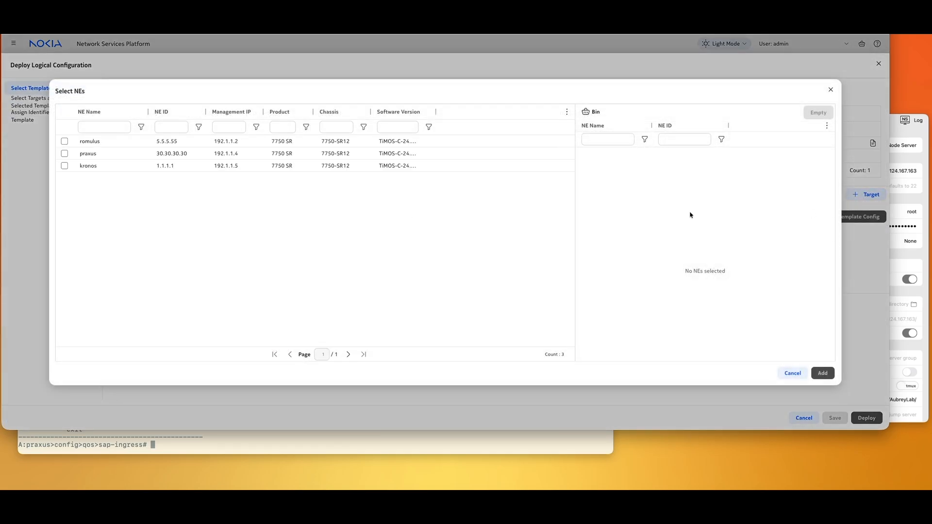
{"action": "left_click", "coordinate": [64, 166]}
{"action": "left_click", "coordinate": [65, 154]}
{"action": "left_click", "coordinate": [64, 142]}
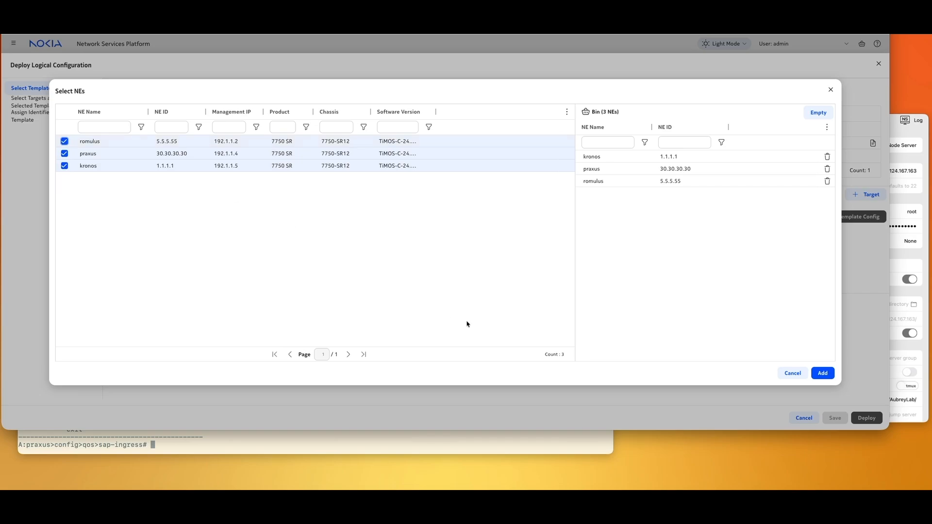
{"action": "left_click", "coordinate": [823, 373]}
- Deploy the Test blueprint to the three NEs and reselect Test to check its status
{"action": "scroll", "coordinate": [340, 315], "scroll_direction": "down", "scroll_amount": 1}
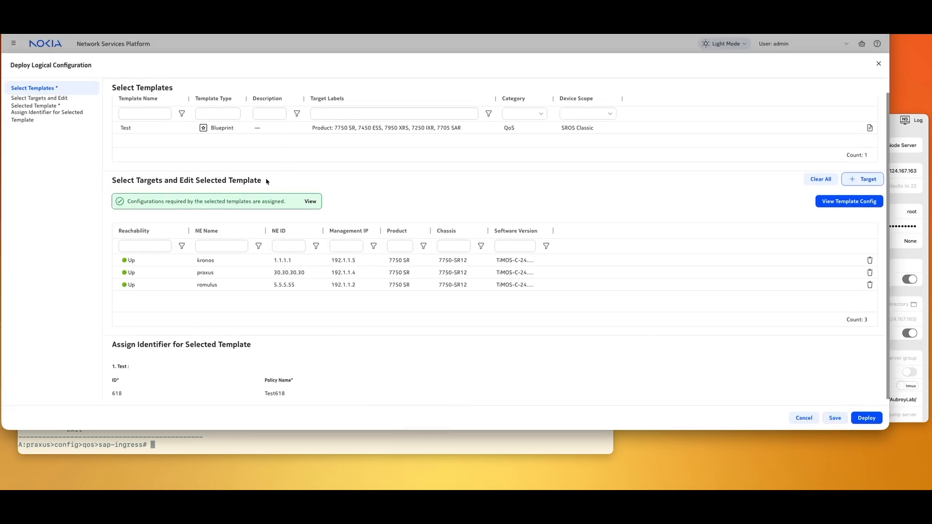
{"action": "left_click", "coordinate": [875, 420]}
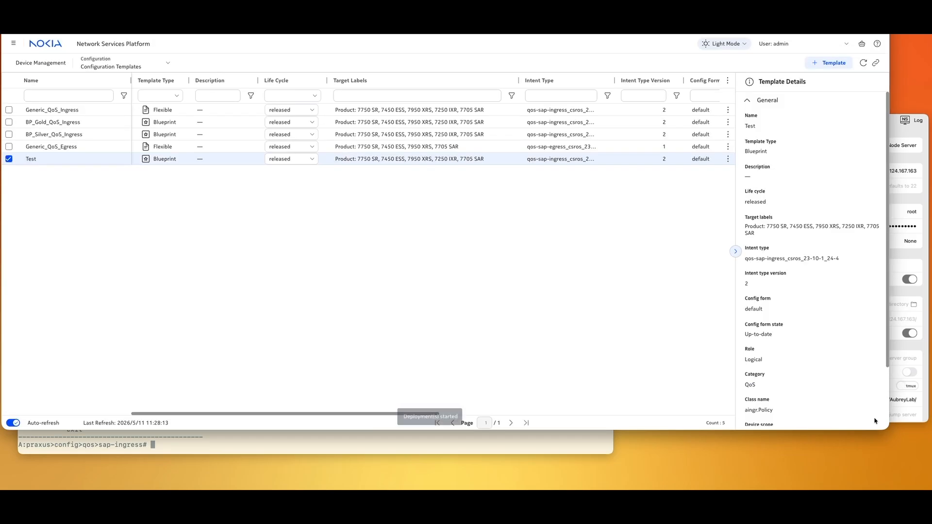
{"action": "left_click", "coordinate": [404, 149]}
{"action": "left_click", "coordinate": [403, 160]}
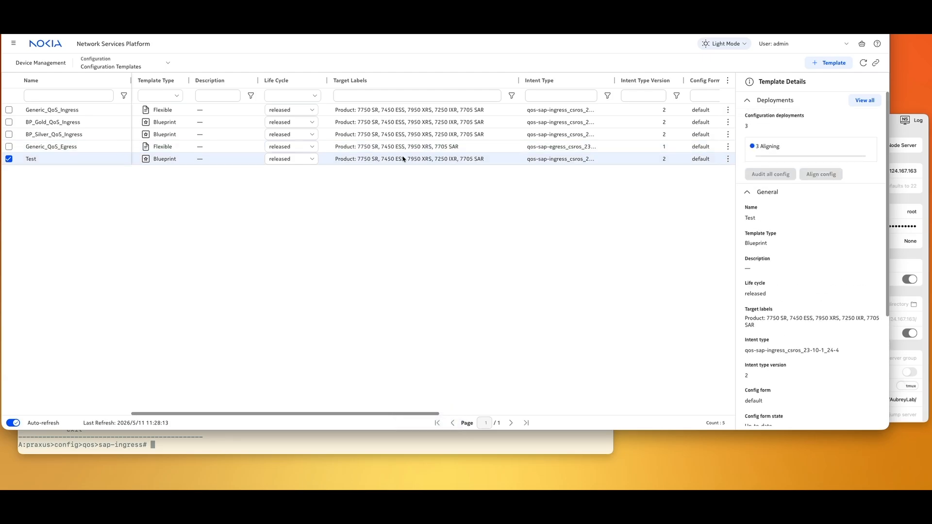
- Refresh Test's deployments list to confirm alignment, then return to the qos level in the praxus CLI
{"action": "double_click", "coordinate": [562, 160]}
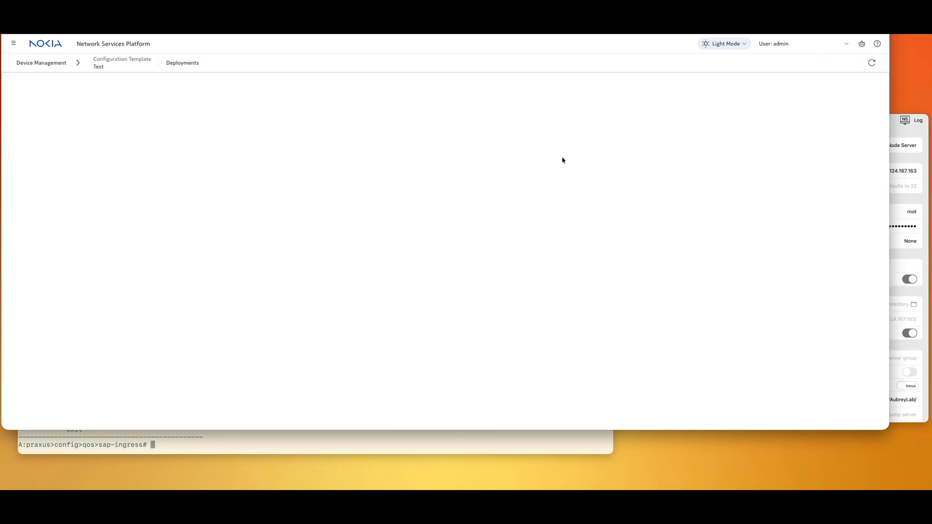
{"action": "left_click", "coordinate": [862, 63]}
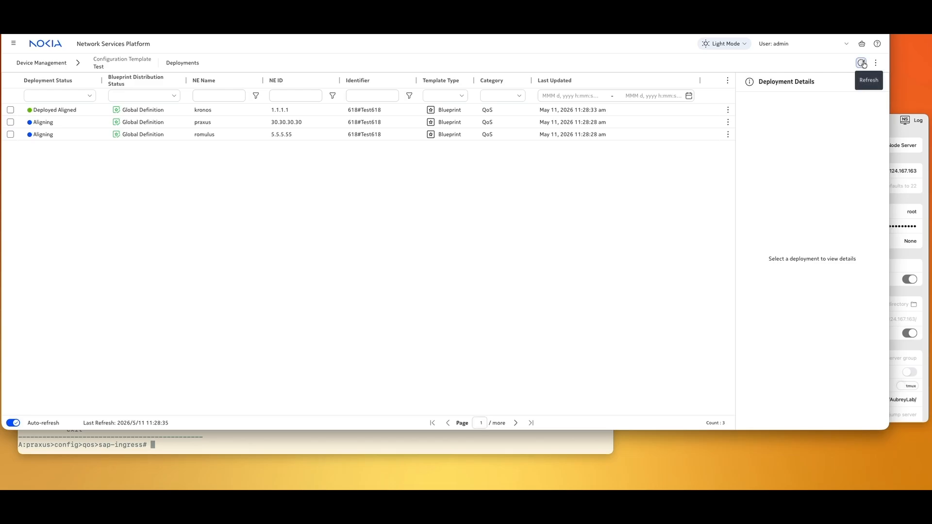
{"action": "left_click", "coordinate": [314, 445]}
{"action": "type", "text": "back"}
{"action": "key", "text": "Return"}
- Enter sap-ingress policy "Test618" on praxus and display its configuration with info
{"action": "type", "text": "sap-ingress"}
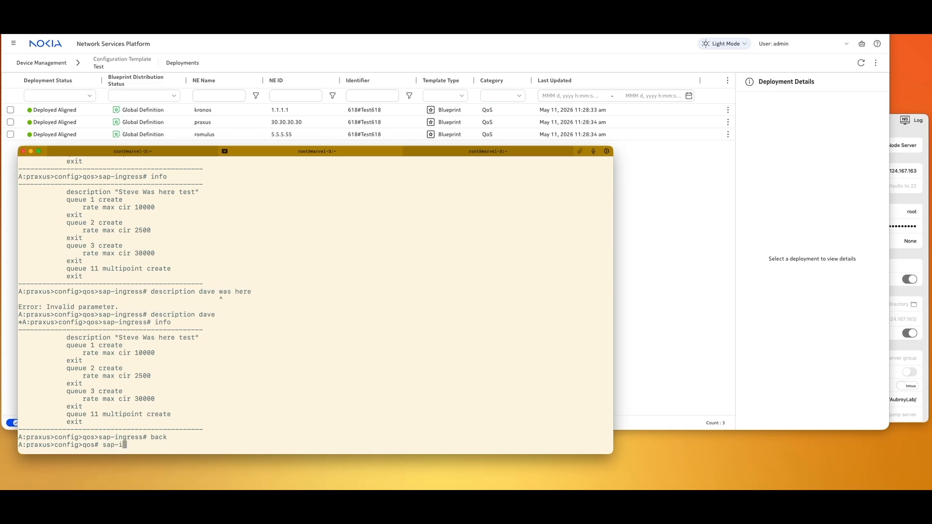
{"action": "key", "text": "Tab"}
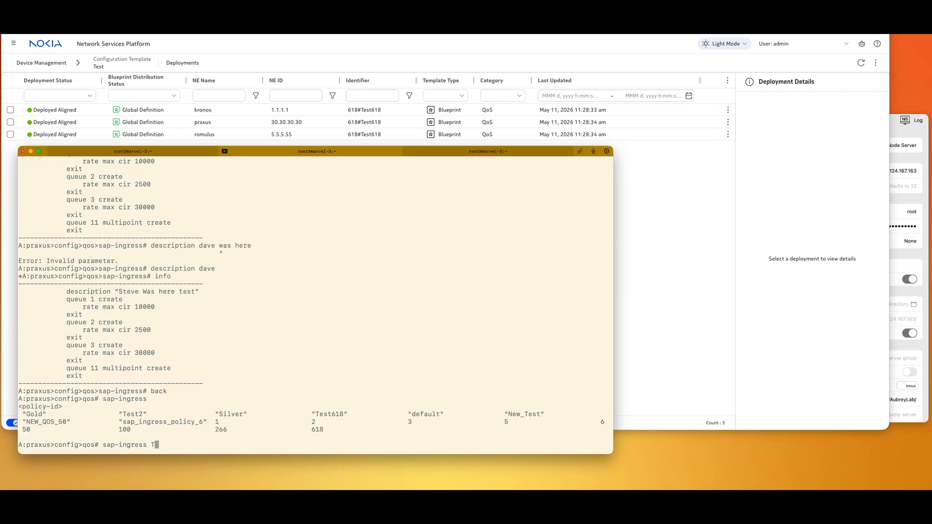
{"action": "type", "text": "\"Test"}
{"action": "key", "text": "Tab"}
{"action": "type", "text": "6"}
{"action": "key", "text": "Tab"}
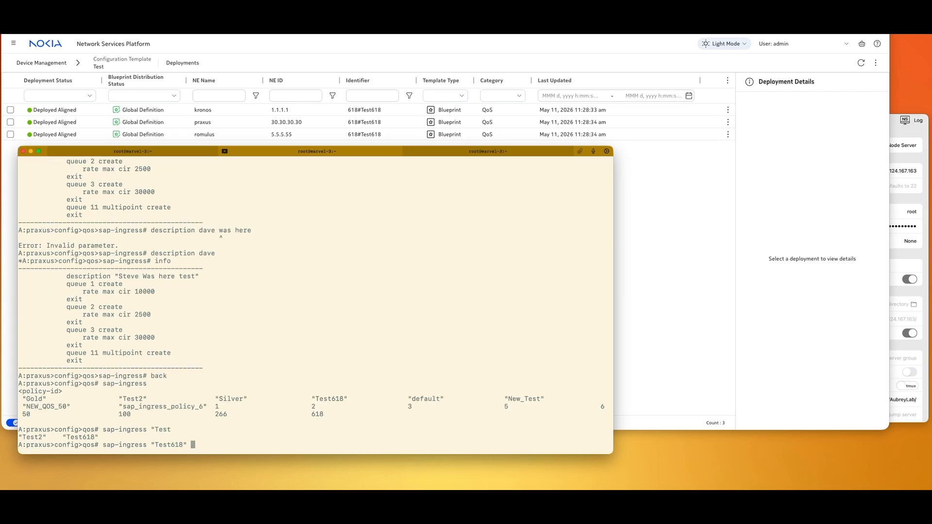
{"action": "key", "text": "Return"}
{"action": "type", "text": "info"}
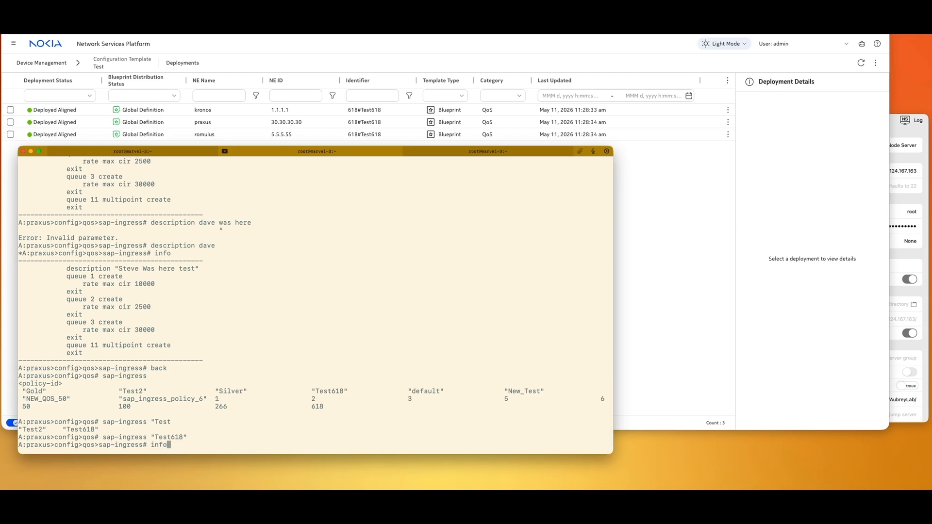
{"action": "key", "text": "Return"}
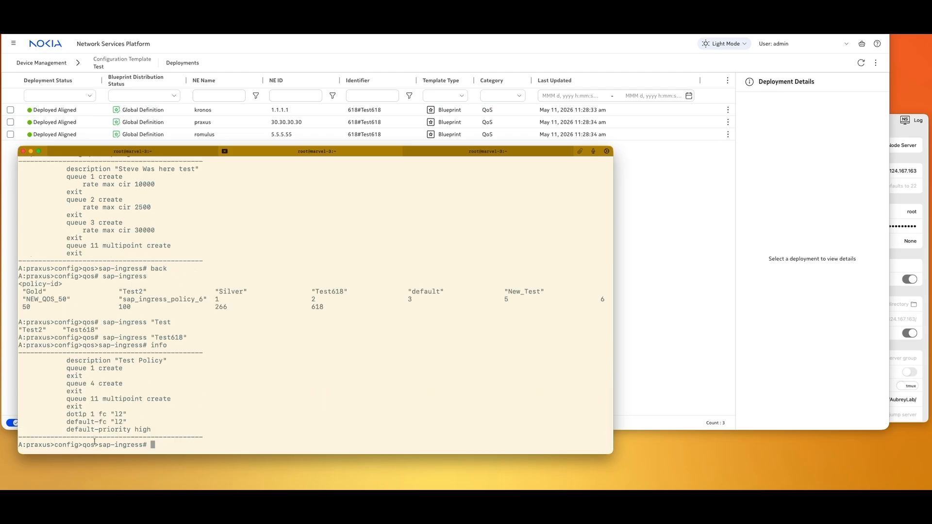